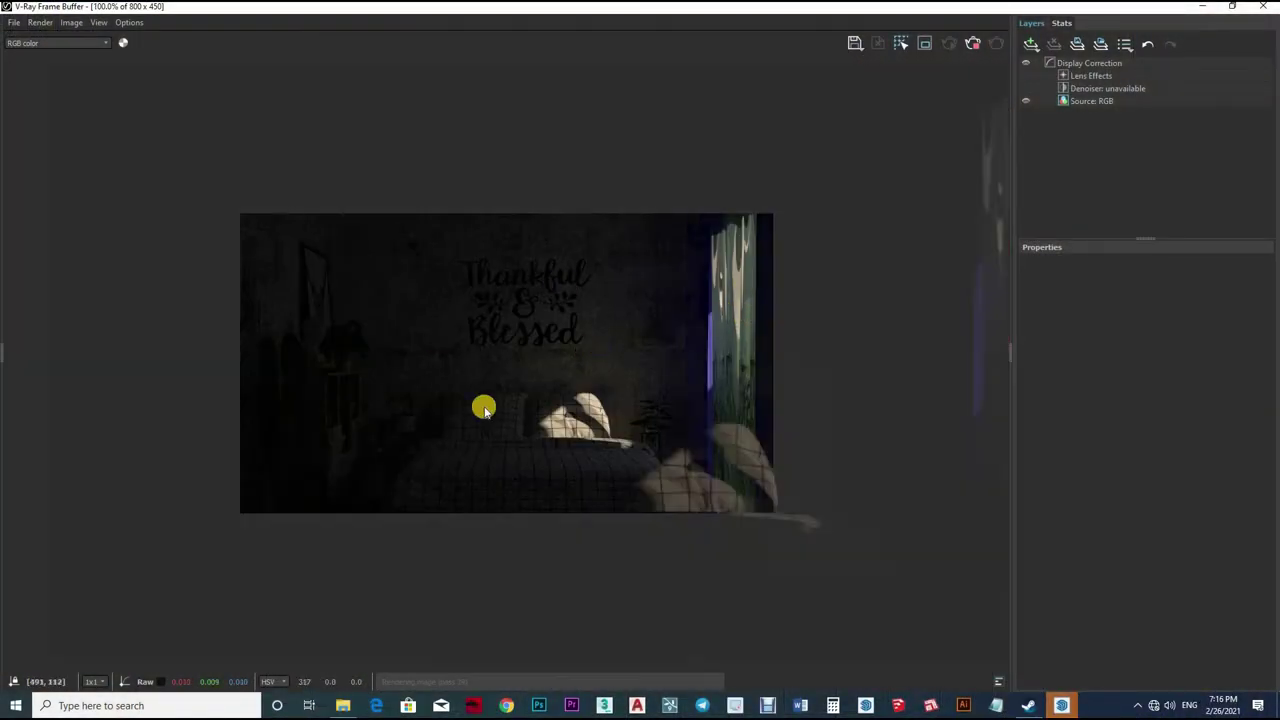
# Stop the running V-Ray render of the dim bedroom with the Thankful & Blessed art
pyautogui.click(974, 44)
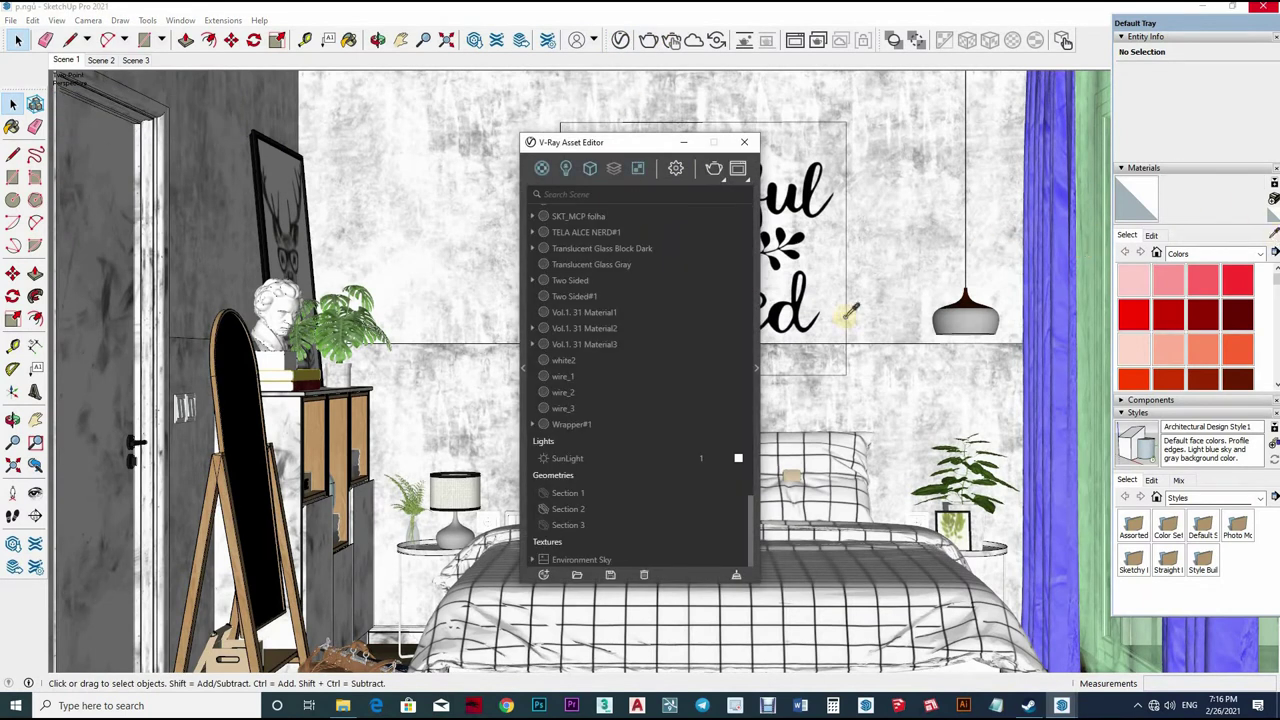
# Turn on V-Ray Interactive rendering at High interactivity, then orbit to look down over the bed
pyautogui.click(676, 167)
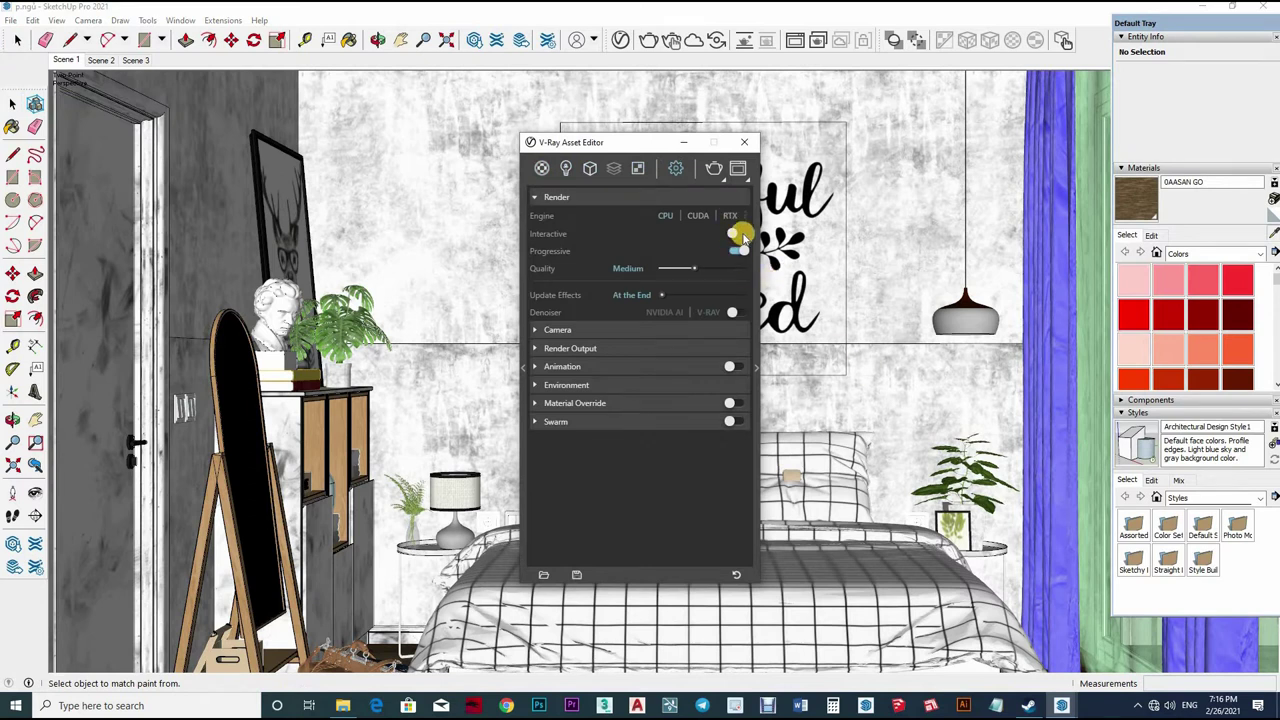
pyautogui.click(714, 168)
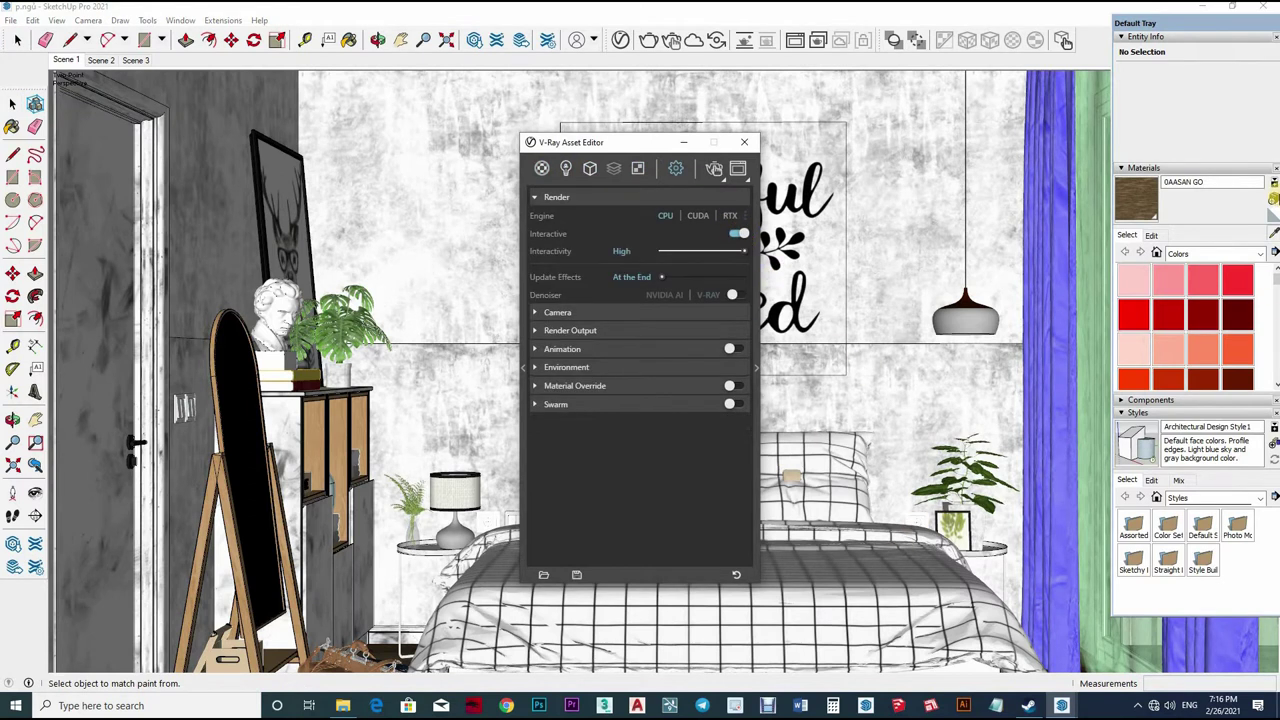
pyautogui.click(862, 537)
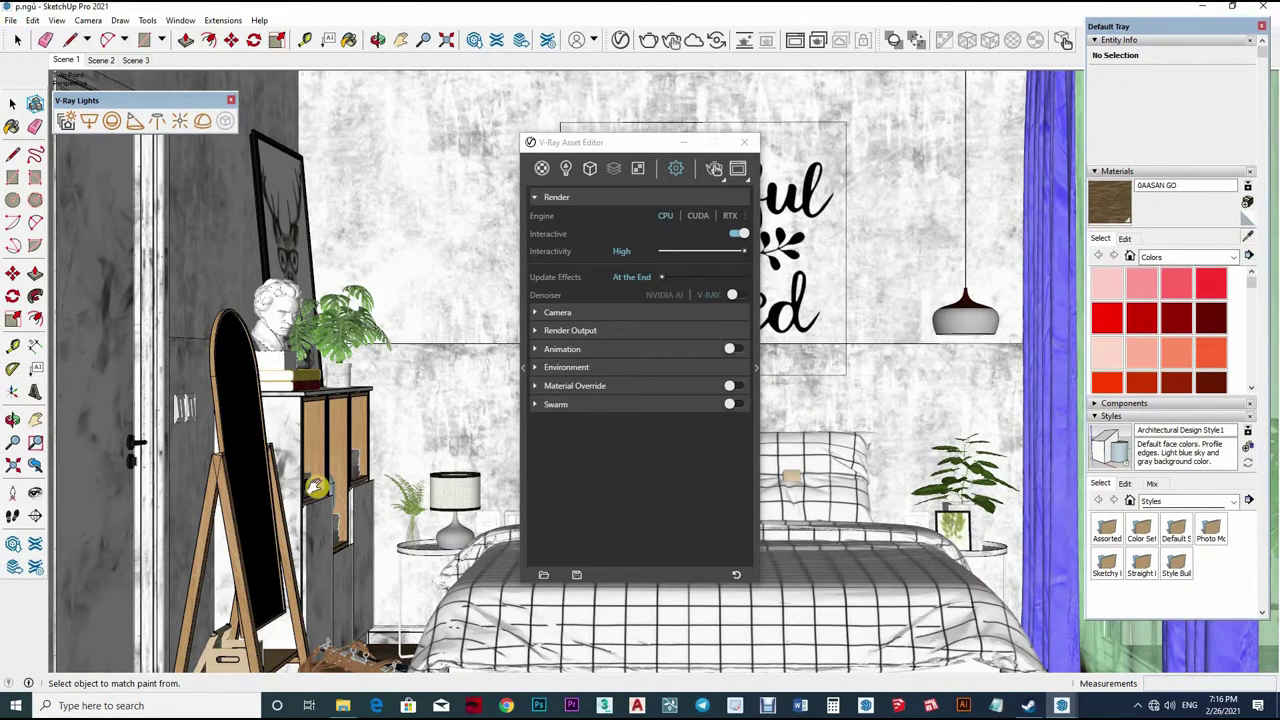
pyautogui.moveTo(350, 585); pyautogui.dragTo(420, 590, button='middle')
pyautogui.moveTo(325, 628)
pyautogui.mouseDown(button='middle')
pyautogui.moveTo(430, 543)
pyautogui.moveTo(366, 531)
pyautogui.moveTo(300, 588)
pyautogui.moveTo(341, 578)
pyautogui.mouseUp(button='middle')
# Give the 0AASAN GO wood material a grey reflection colour with 0.8 glossiness
pyautogui.click(541, 168)
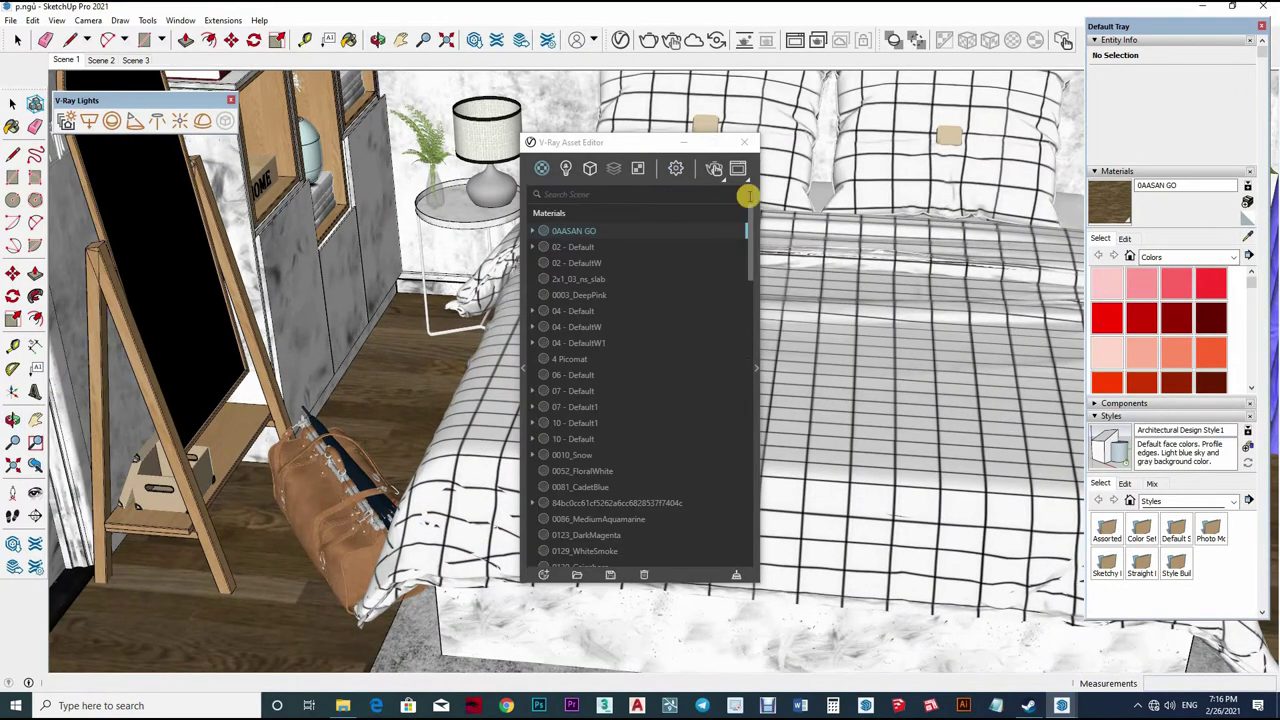
pyautogui.click(757, 369)
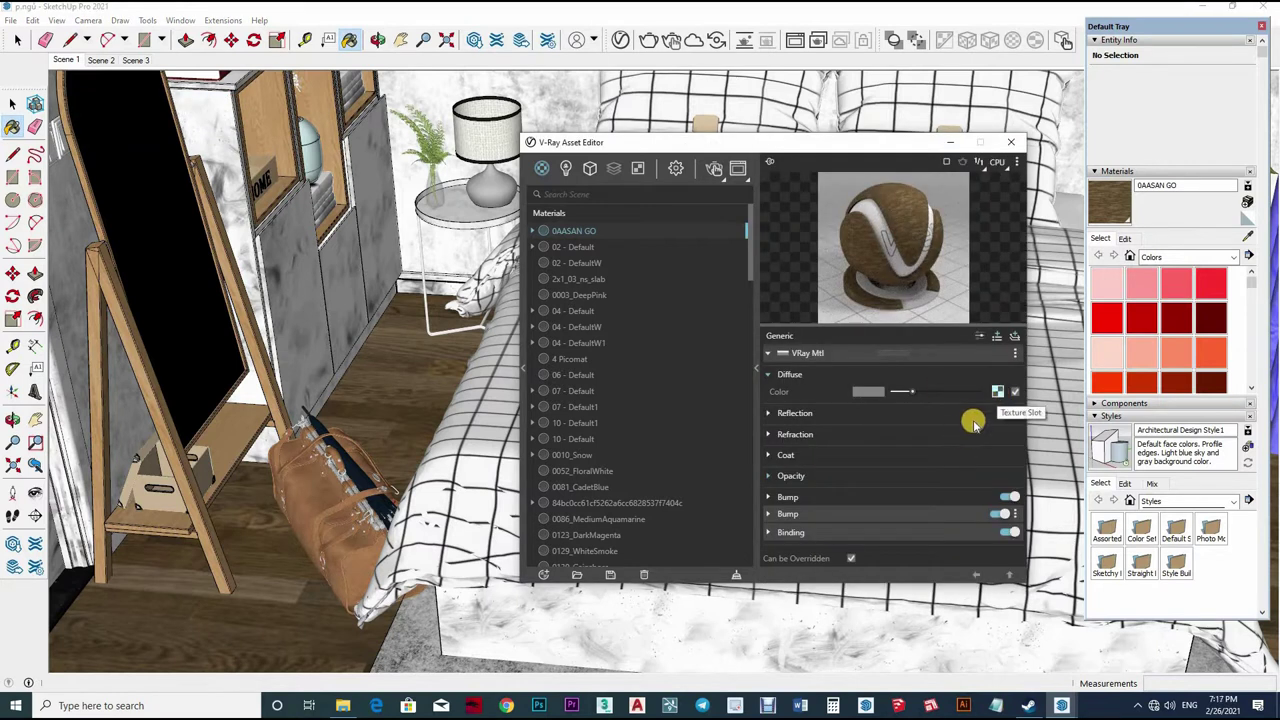
pyautogui.rightClick(997, 392)
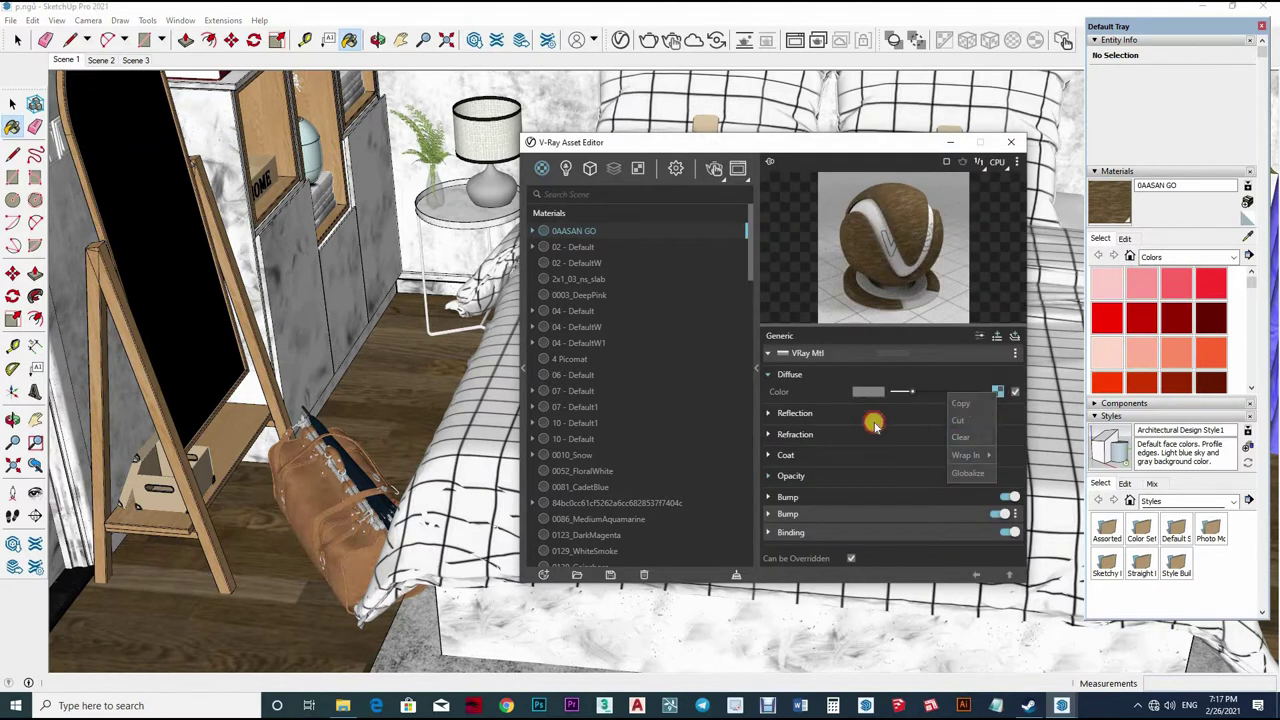
pyautogui.click(866, 420)
pyautogui.click(895, 425)
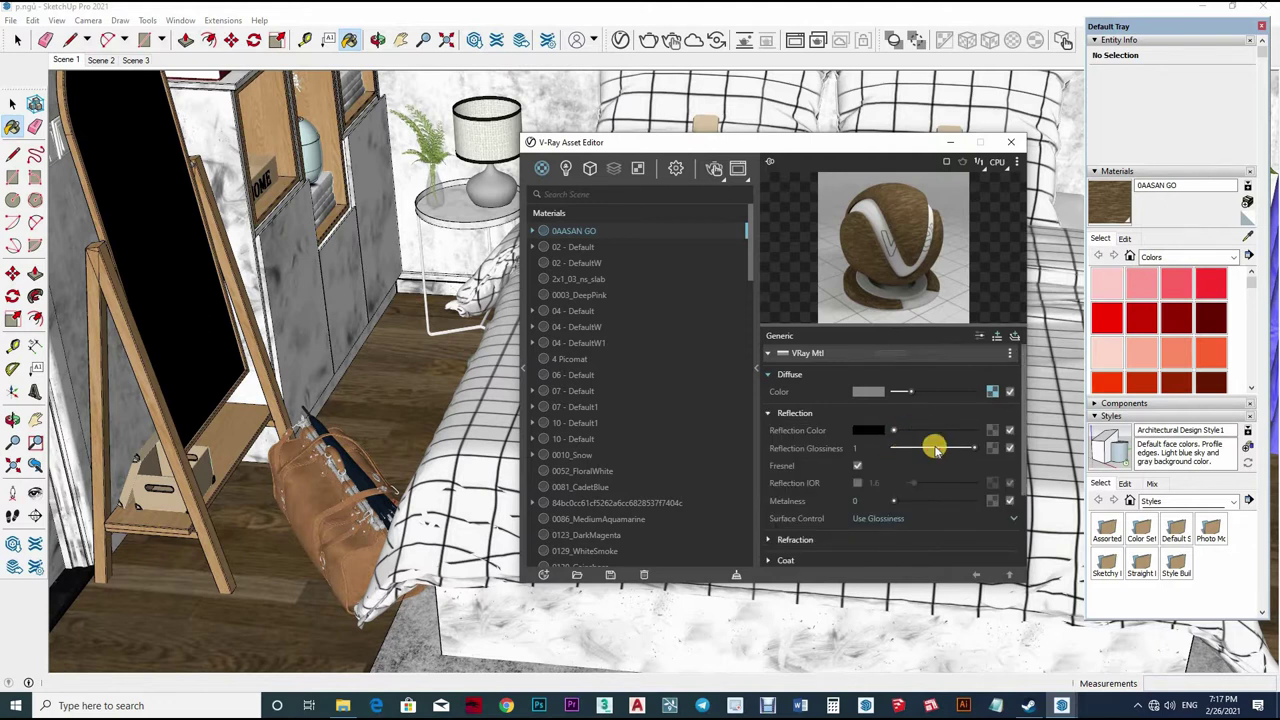
pyautogui.click(904, 430)
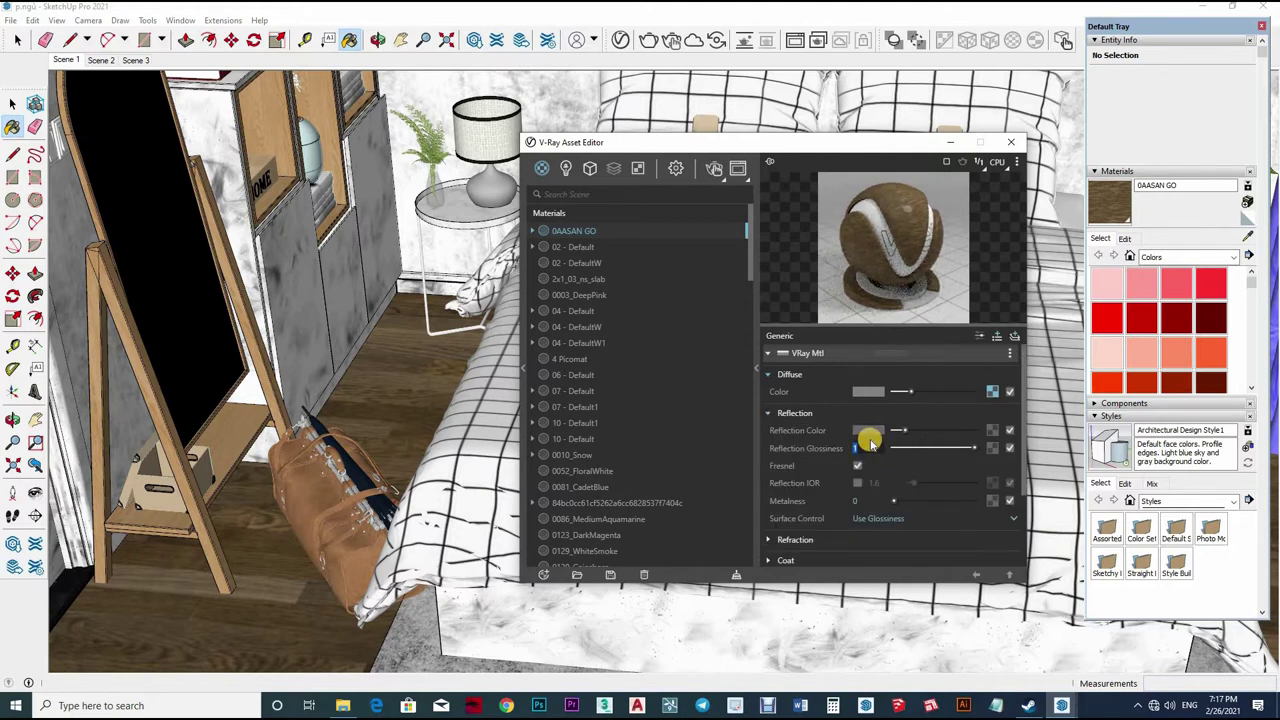
pyautogui.write('0.8')
pyautogui.click(933, 350)
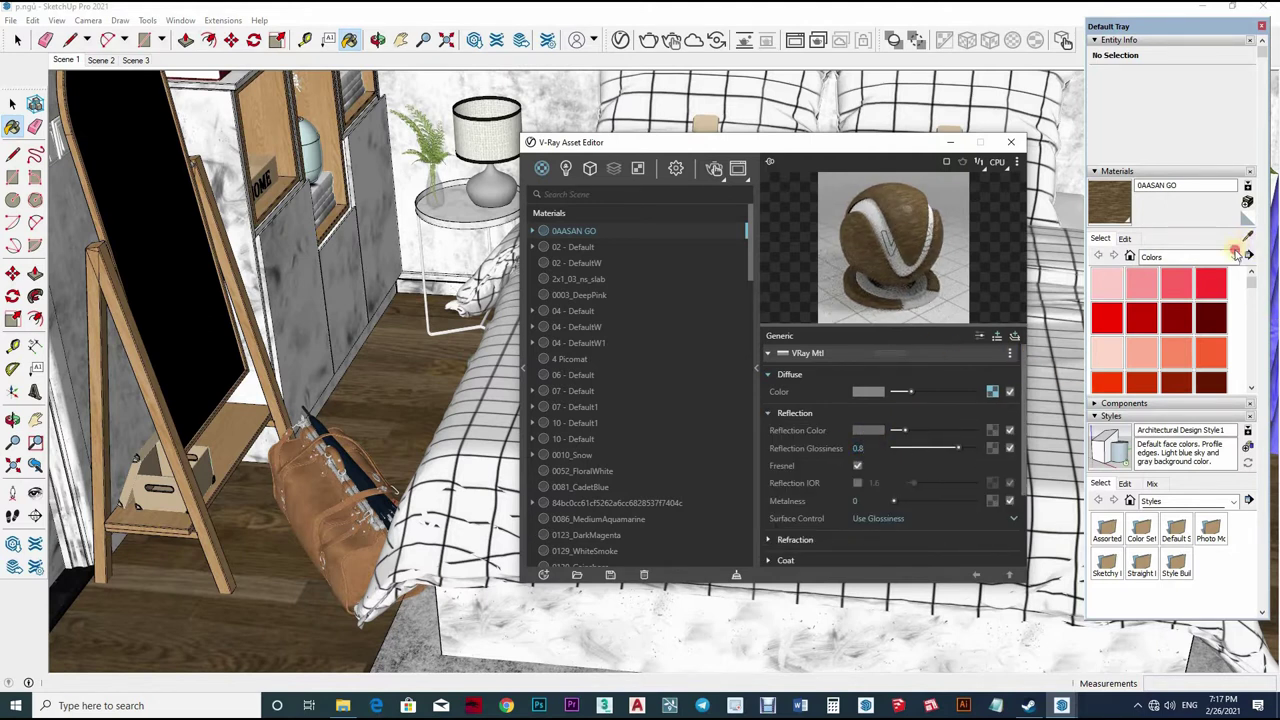
# Give the Material1 marble a dark grey reflection and the tan Material 0.8 reflection glossiness
pyautogui.moveTo(294, 569); pyautogui.dragTo(410, 490, button='middle')
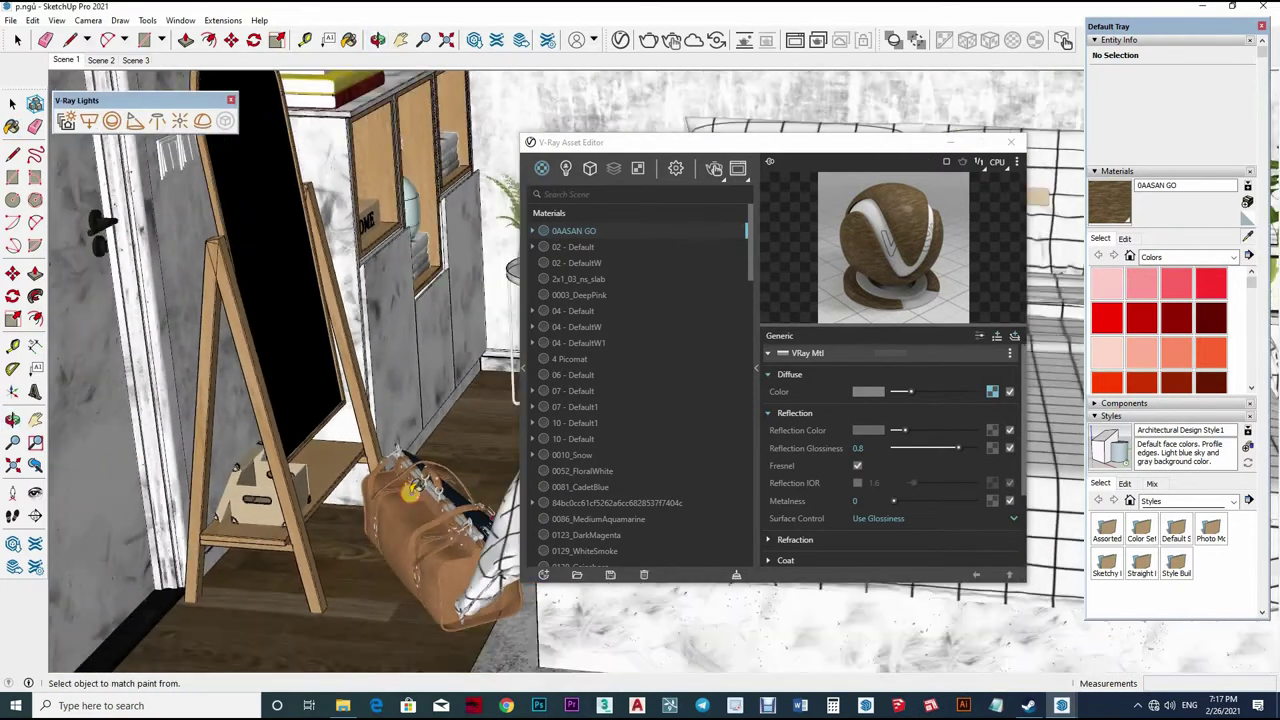
pyautogui.keyDown('alt'); pyautogui.click(520, 425); pyautogui.keyUp('alt')
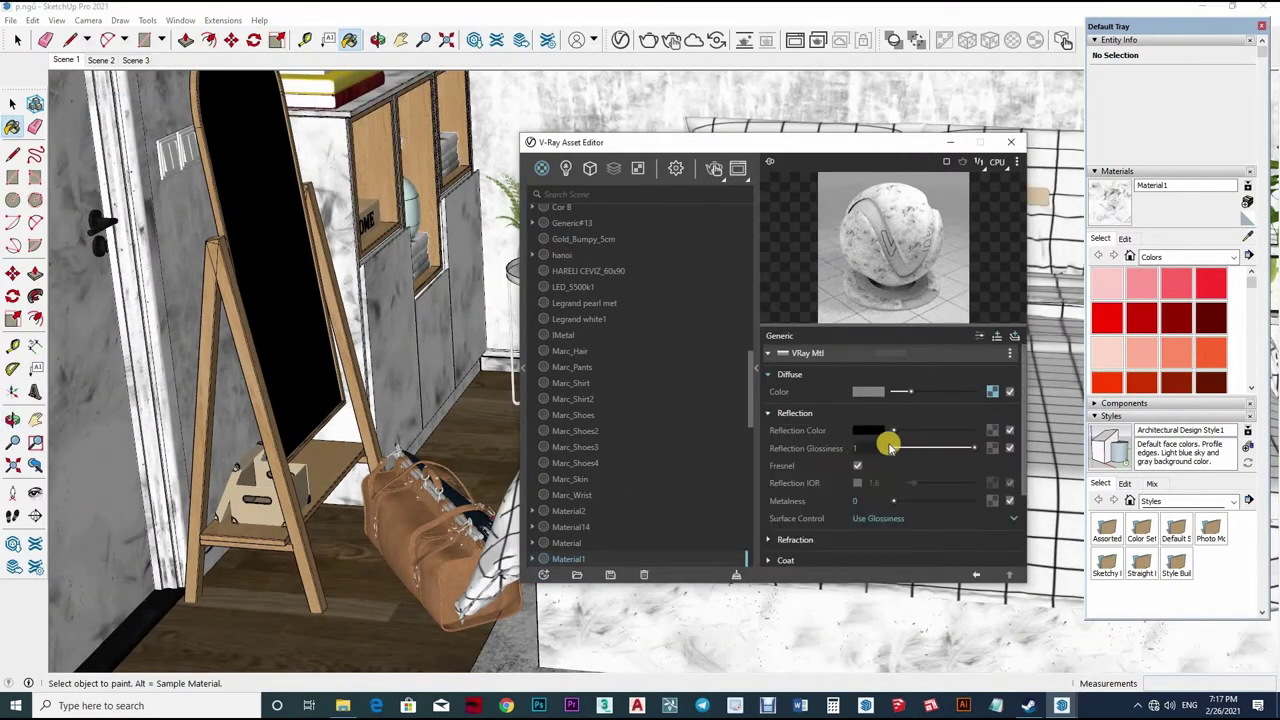
pyautogui.moveTo(869, 450); pyautogui.dragTo(864, 443)
pyautogui.write('0.7')
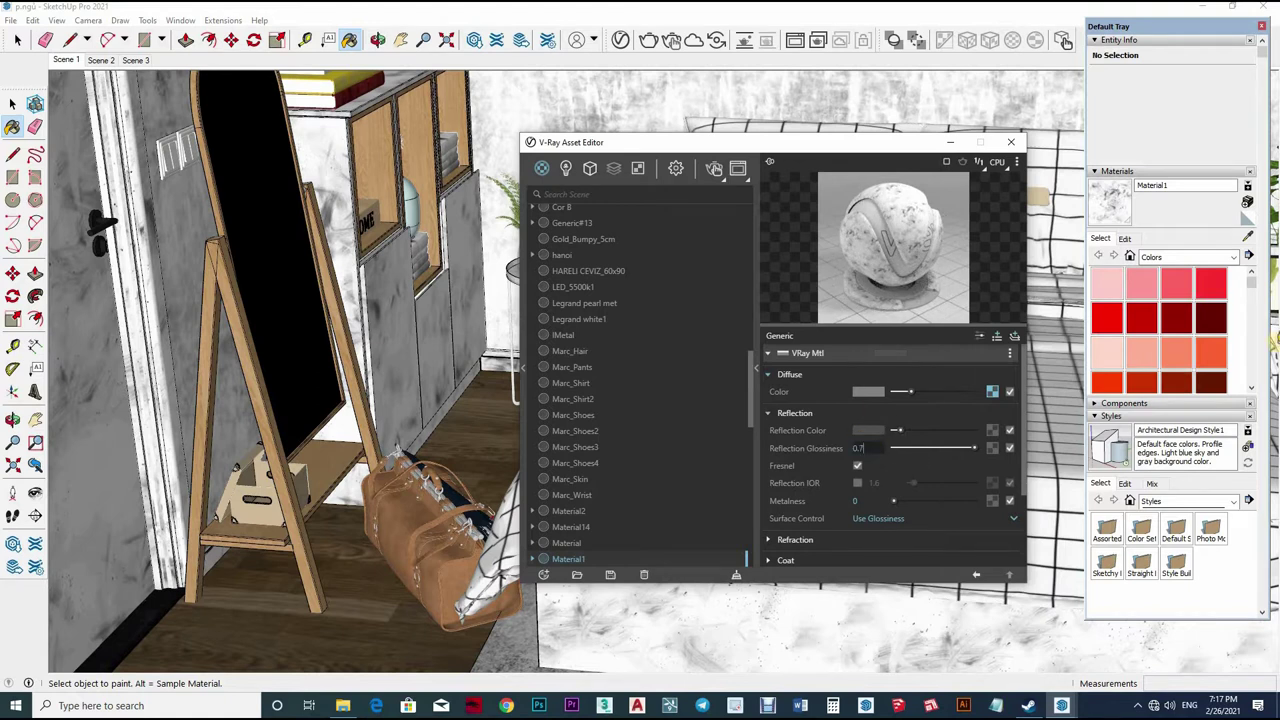
pyautogui.keyDown('alt'); pyautogui.click(276, 462); pyautogui.keyUp('alt')
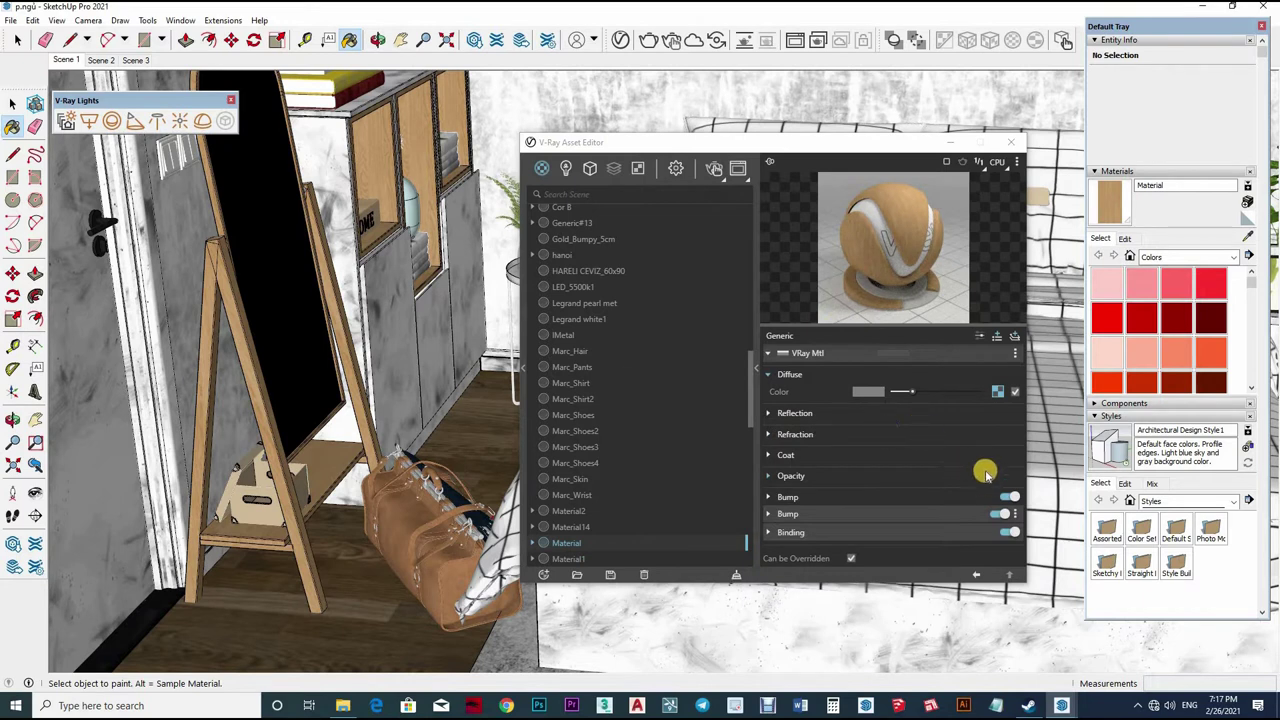
pyautogui.click(892, 414)
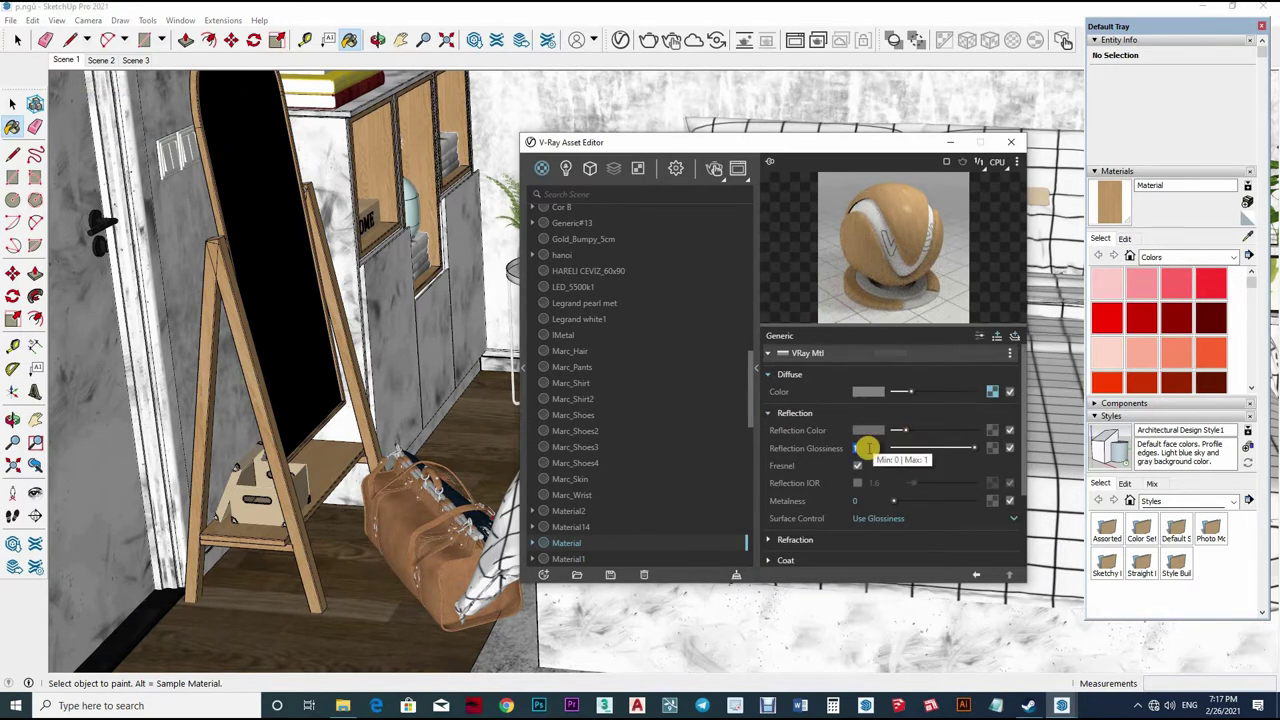
pyautogui.write('0.8')
pyautogui.press('Return')
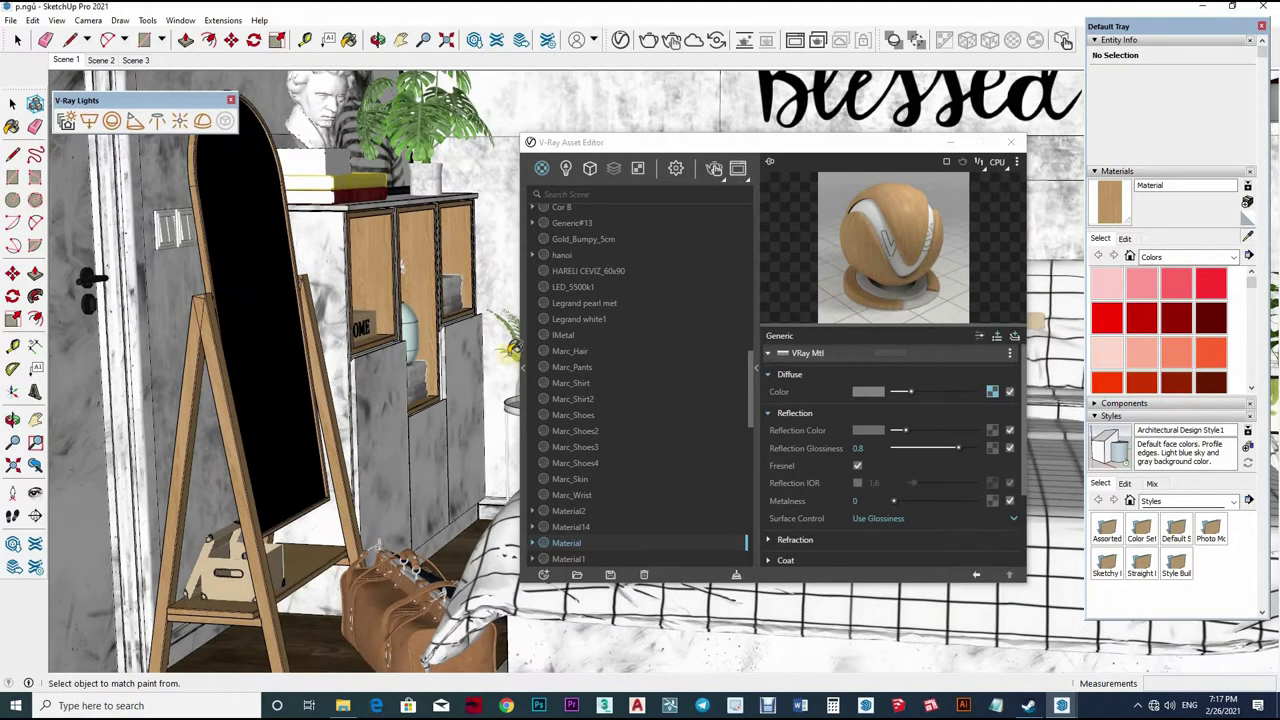
# Set the 0133_Gray material's reflection glossiness to 0.7
pyautogui.click(860, 418)
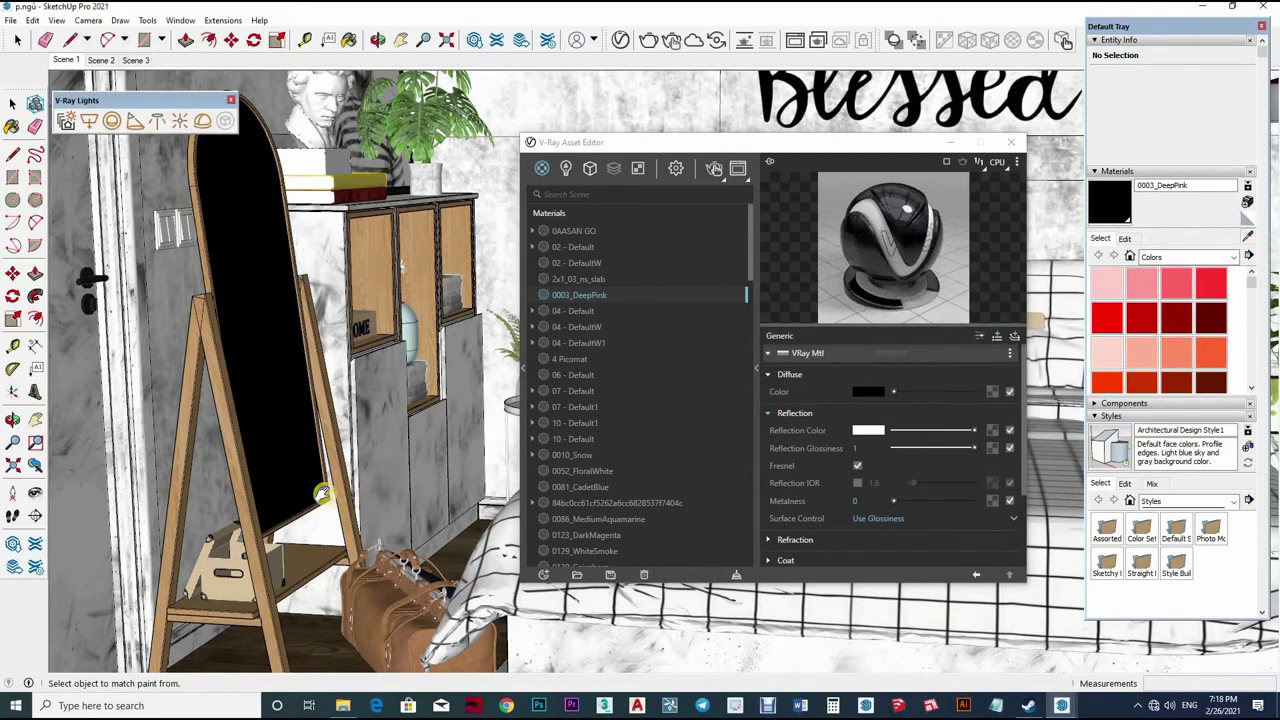
pyautogui.moveTo(380, 508)
pyautogui.mouseDown(button='middle')
pyautogui.moveTo(417, 517)
pyautogui.moveTo(352, 423)
pyautogui.moveTo(385, 325)
pyautogui.moveTo(923, 380)
pyautogui.mouseUp(button='middle')
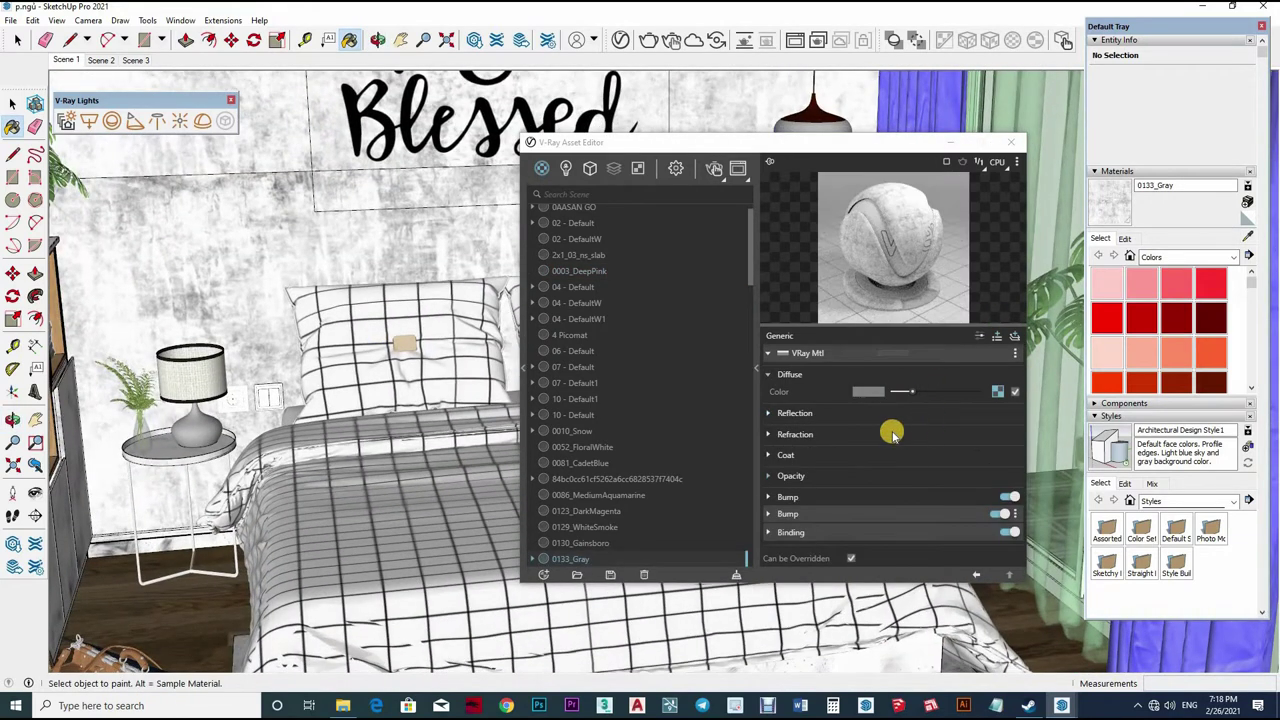
pyautogui.click(893, 414)
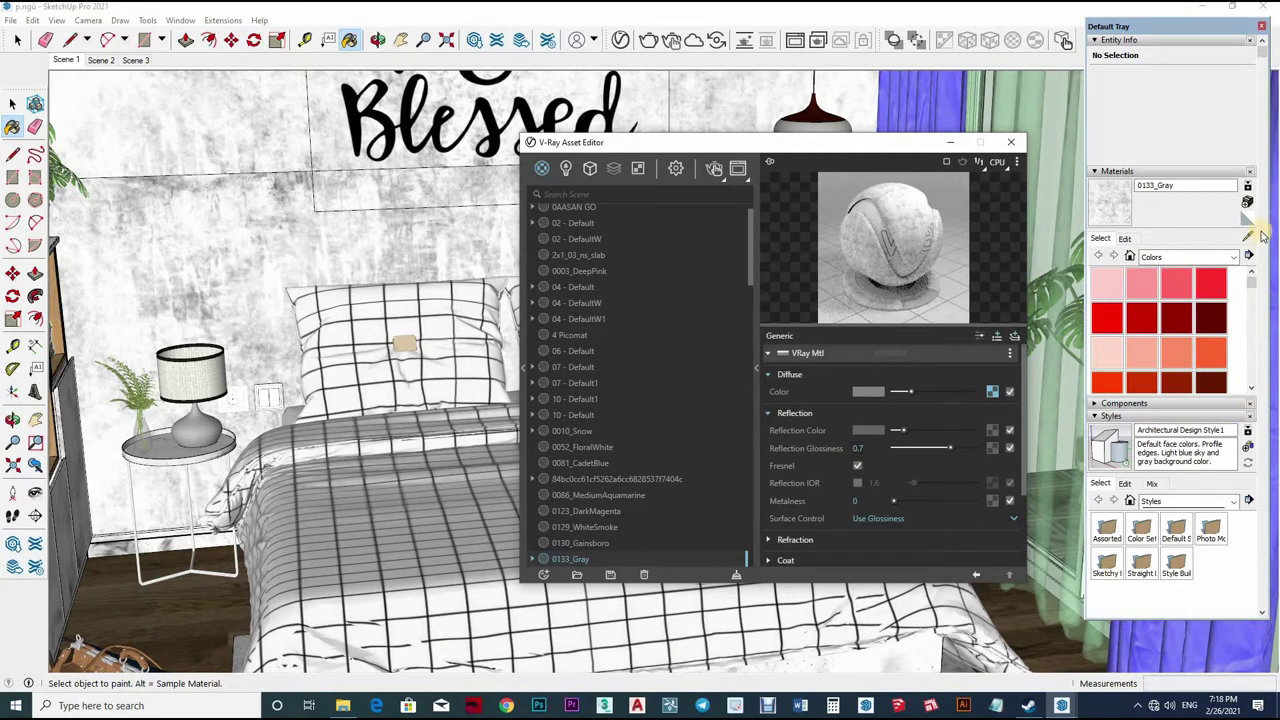
# Sample Material~4, concrete Material2, Two Sided and [Color_008]1 from the bed, wall and lamp
pyautogui.keyDown('alt'); pyautogui.click(723, 494); pyautogui.keyUp('alt')
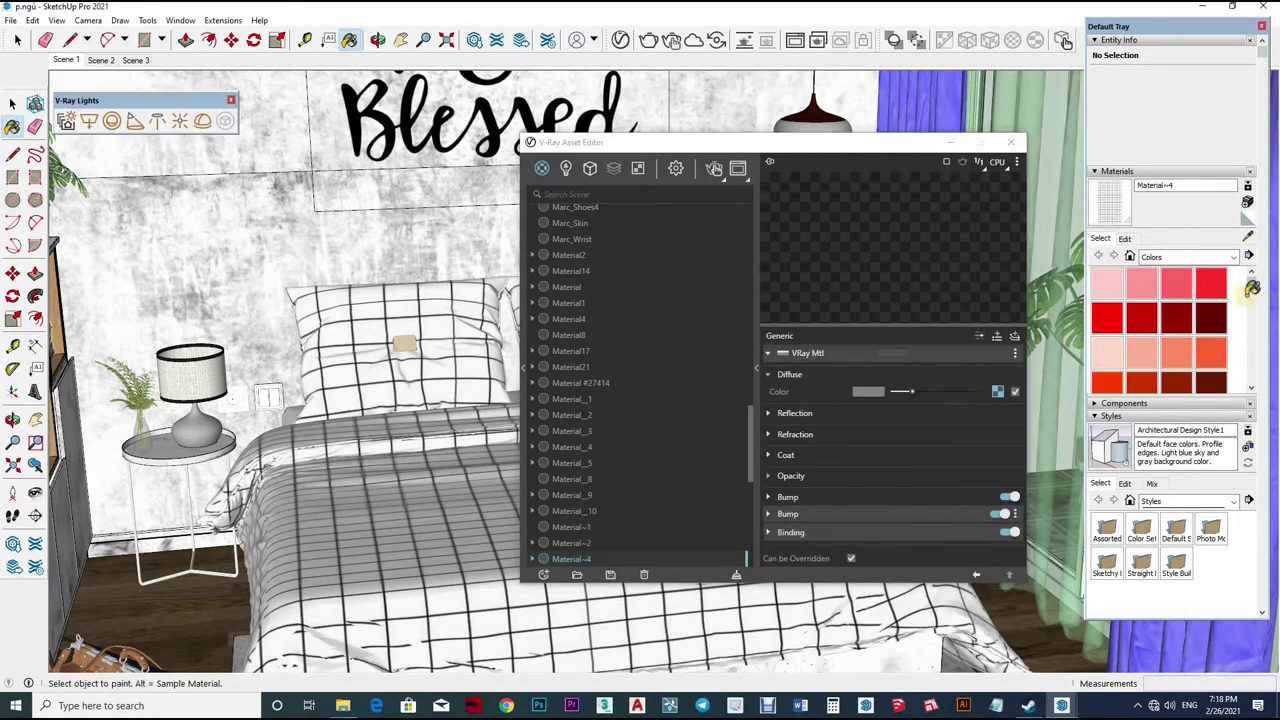
pyautogui.moveTo(388, 350)
pyautogui.mouseDown(button='middle')
pyautogui.moveTo(185, 395)
pyautogui.moveTo(928, 382)
pyautogui.mouseUp(button='middle')
pyautogui.keyDown('alt'); pyautogui.click(928, 382); pyautogui.keyUp('alt')
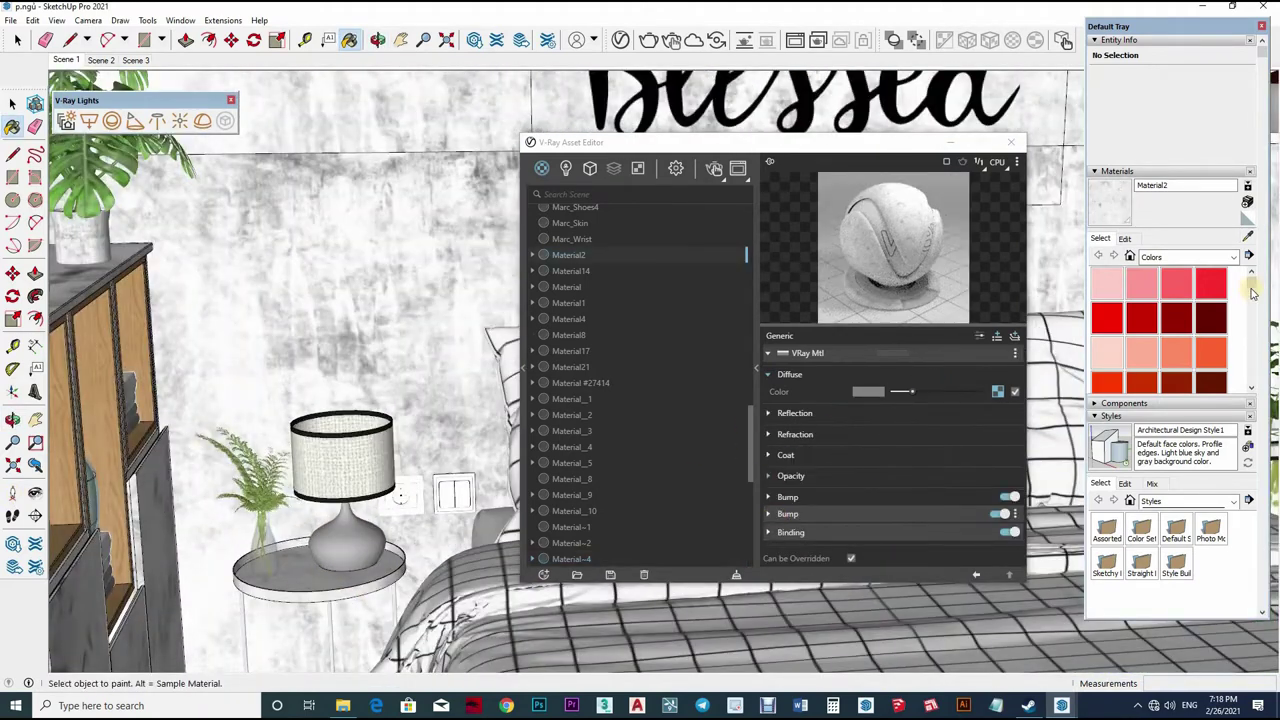
pyautogui.keyDown('alt'); pyautogui.click(378, 450); pyautogui.keyUp('alt')
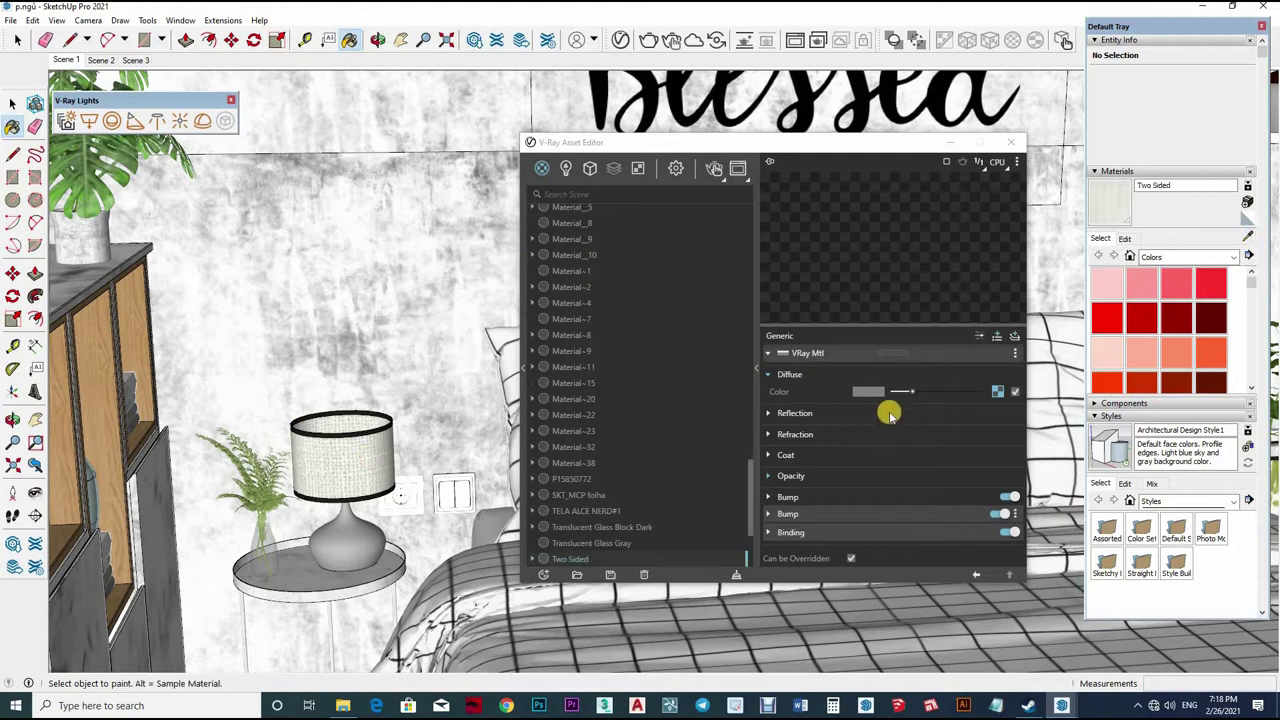
pyautogui.keyDown('alt'); pyautogui.click(355, 535); pyautogui.keyUp('alt')
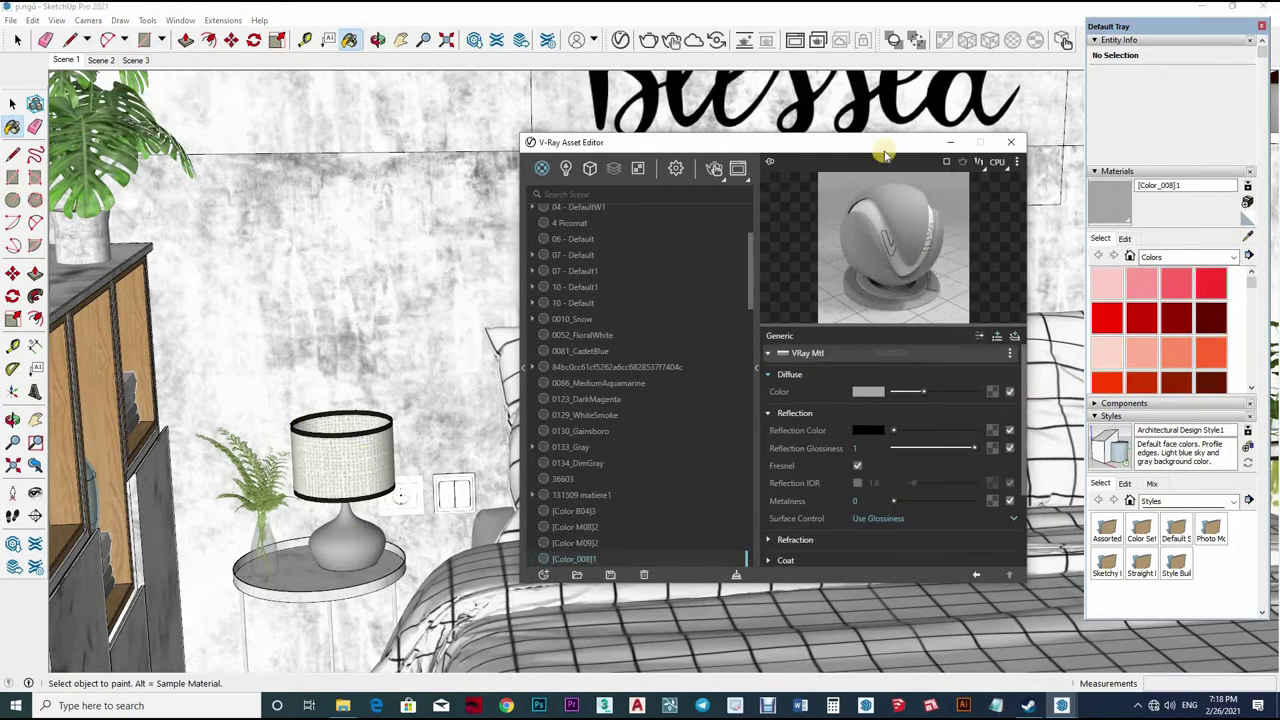
pyautogui.moveTo(930, 400)
pyautogui.mouseDown(button='middle')
pyautogui.moveTo(951, 287)
pyautogui.moveTo(905, 428)
pyautogui.mouseUp(button='middle')
# Navigate around the pendant lamp and sample the ceiling light's LED_5500k1 material
pyautogui.scroll(5, 905, 425)
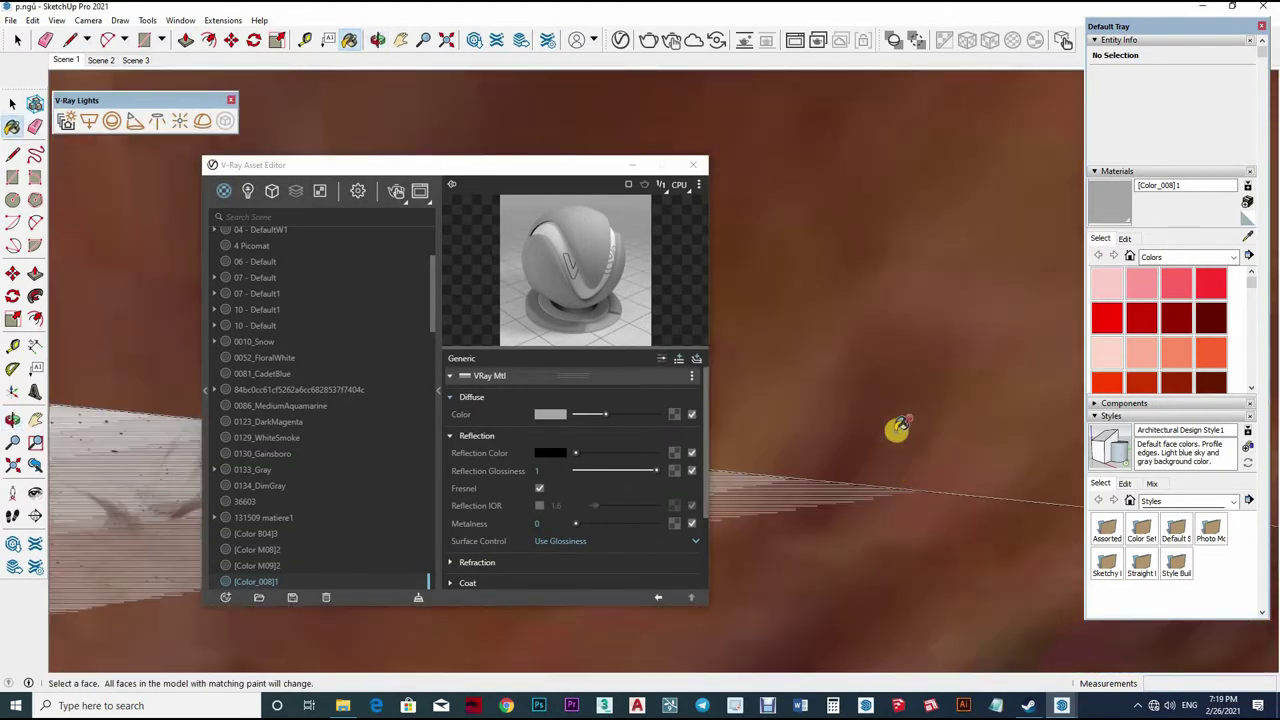
pyautogui.scroll(-5, 843, 351)
pyautogui.press('b')
pyautogui.scroll(2, 951, 306)
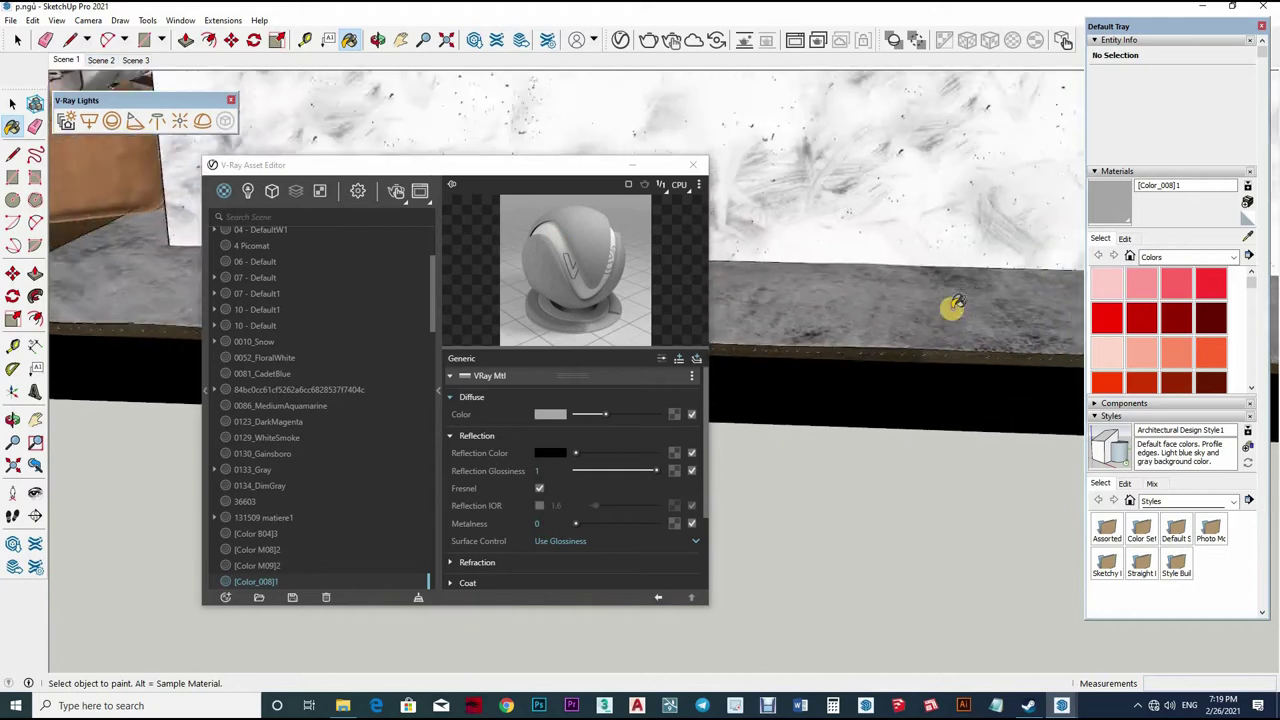
pyautogui.scroll(2, 968, 325)
pyautogui.scroll(-3, 968, 325)
pyautogui.scroll(2, 908, 354)
pyautogui.scroll(2, 908, 354)
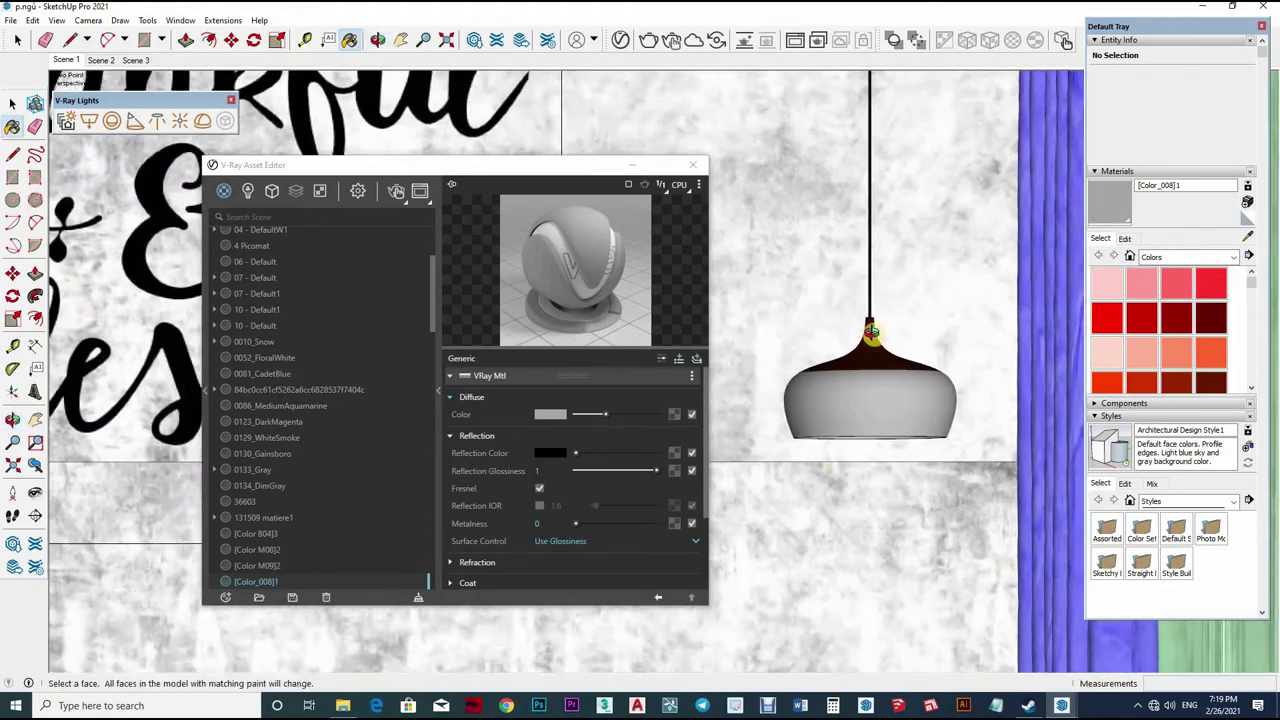
pyautogui.moveTo(908, 354); pyautogui.dragTo(875, 314, button='middle')
pyautogui.scroll(-2, 866, 320)
pyautogui.scroll(-2, 860, 300)
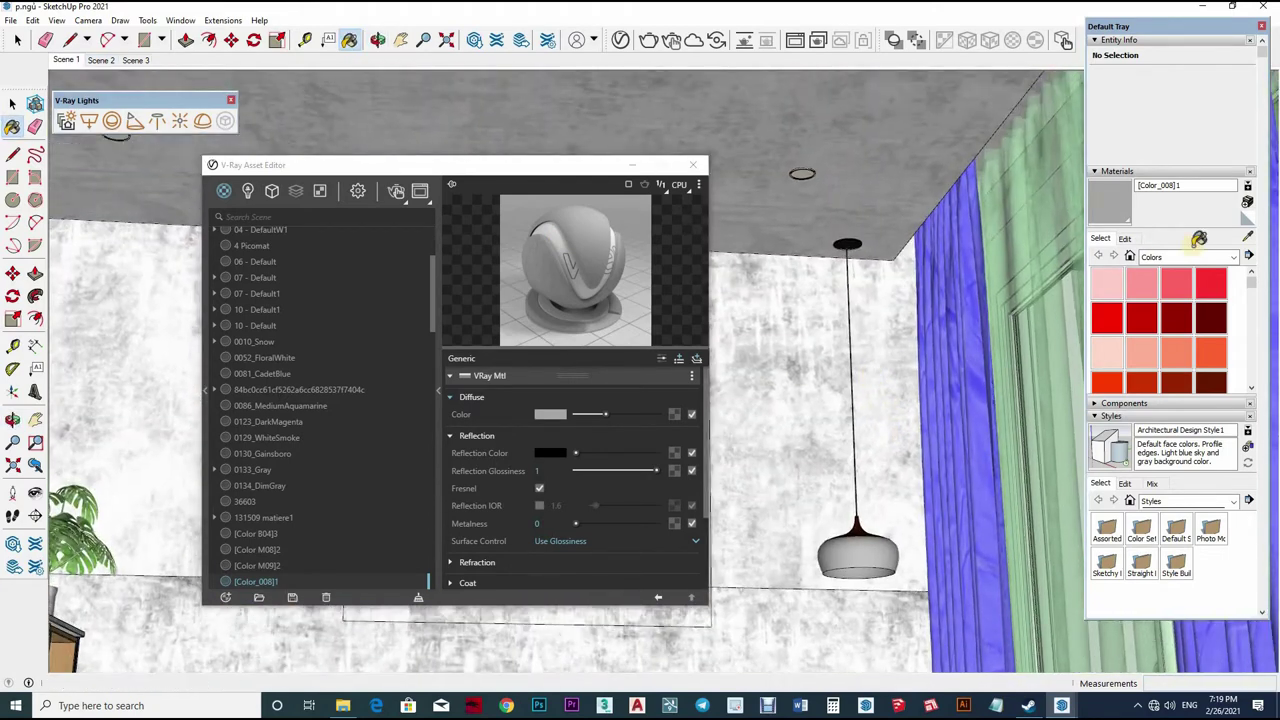
pyautogui.scroll(-1, 838, 256)
pyautogui.scroll(3, 897, 205)
pyautogui.keyDown('alt'); pyautogui.click(880, 204); pyautogui.keyUp('alt')
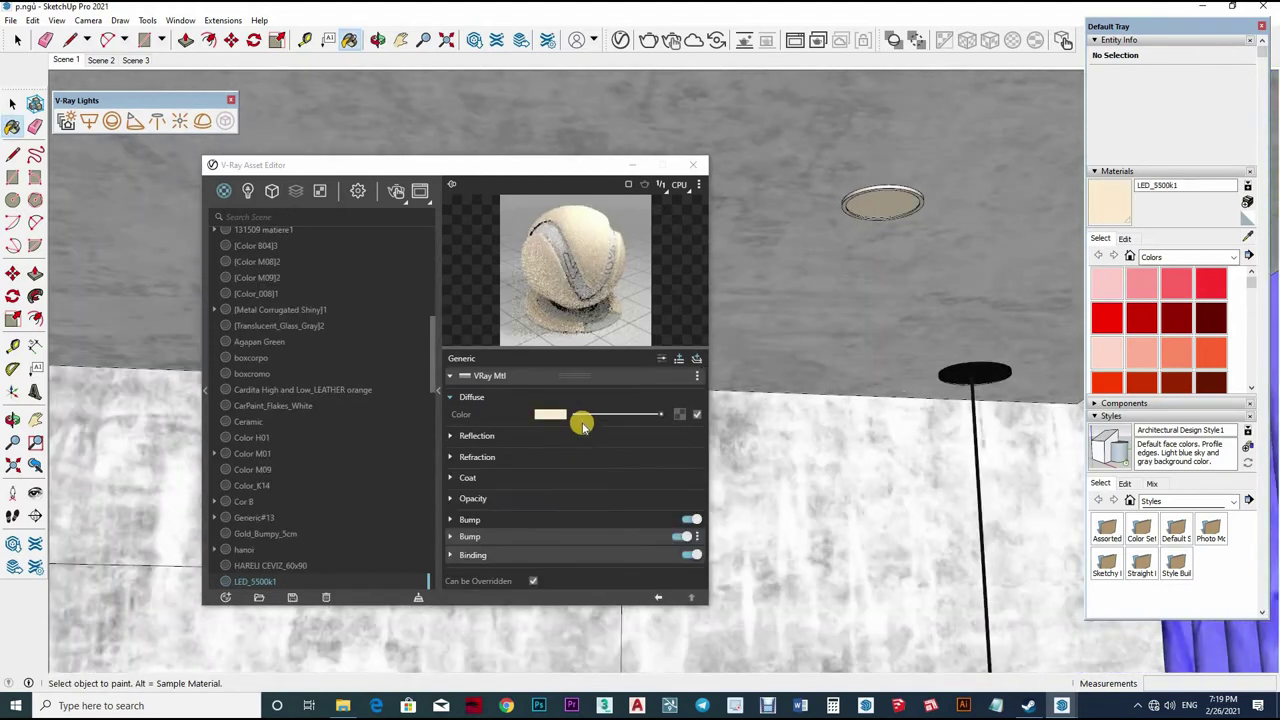
# Add an Emissive layer to LED_5500k1 with intensity 20
pyautogui.click(697, 358)
pyautogui.click(650, 370)
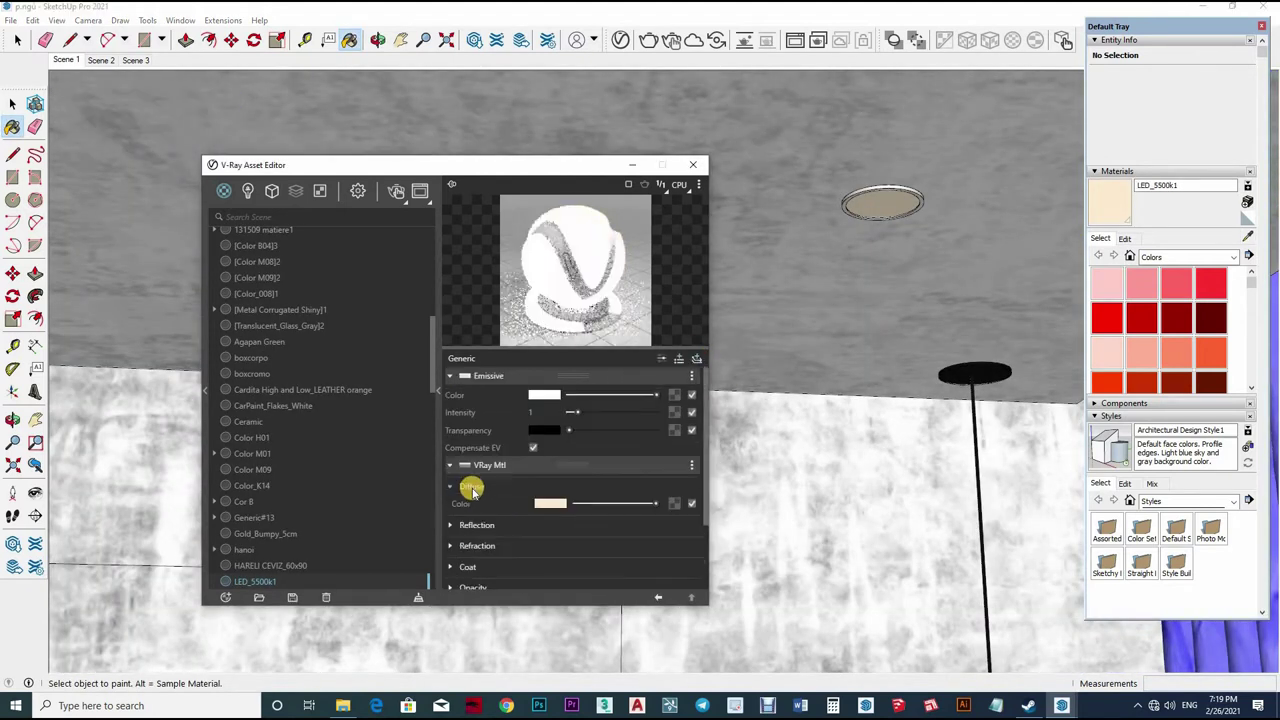
pyautogui.write('20')
pyautogui.press('Return')
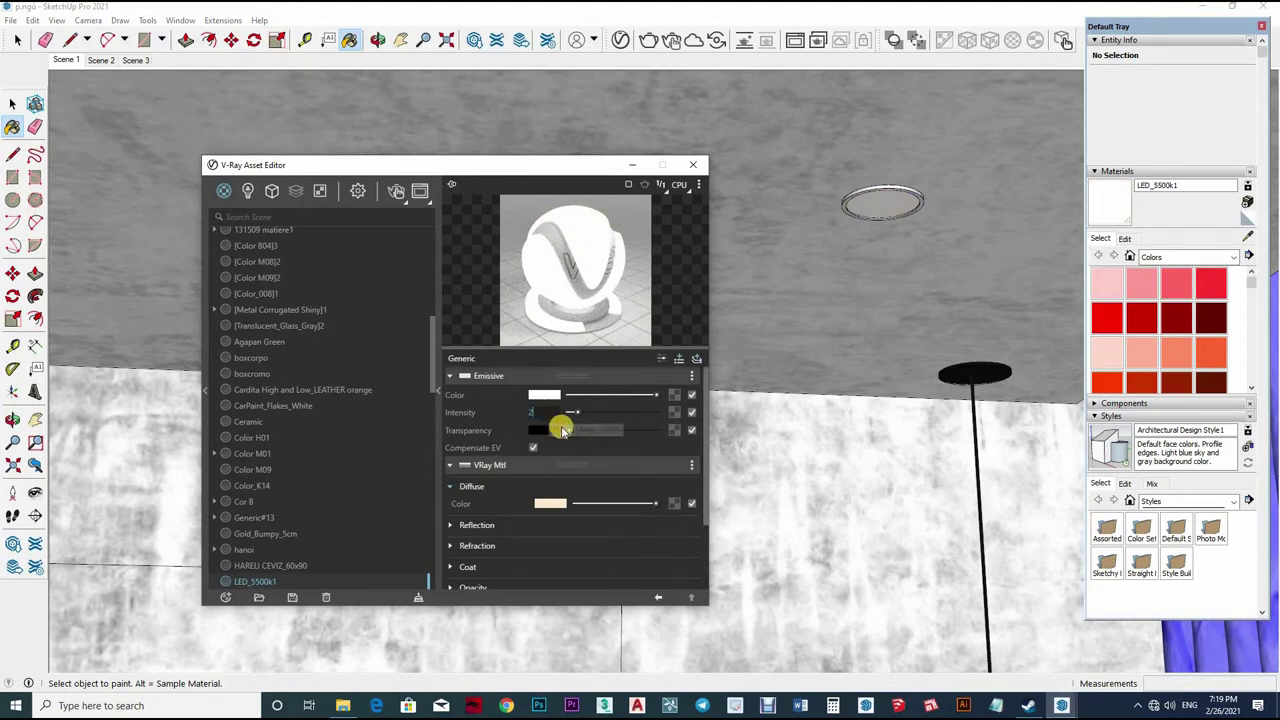
# Give the black [Color B04]3 material a light grey reflection with 0.8 glossiness
pyautogui.keyDown('alt'); pyautogui.click(932, 334); pyautogui.keyUp('alt')
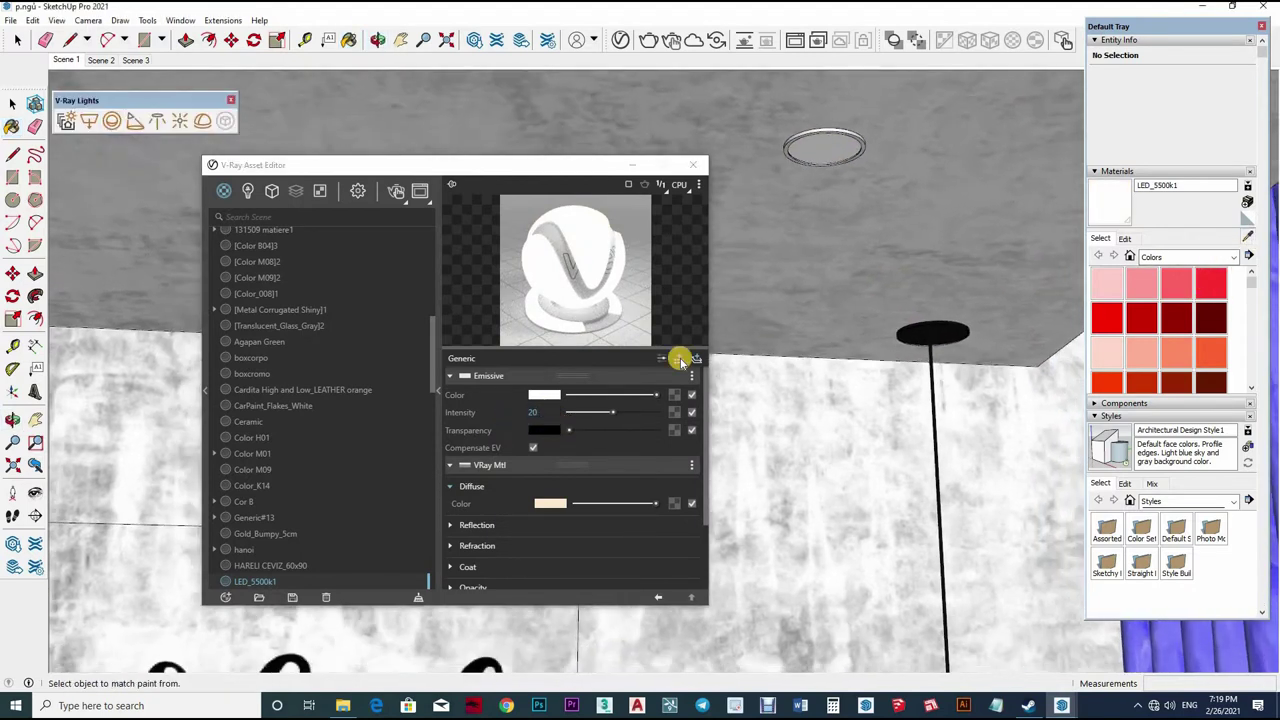
pyautogui.click(565, 438)
pyautogui.moveTo(545, 472); pyautogui.dragTo(548, 468)
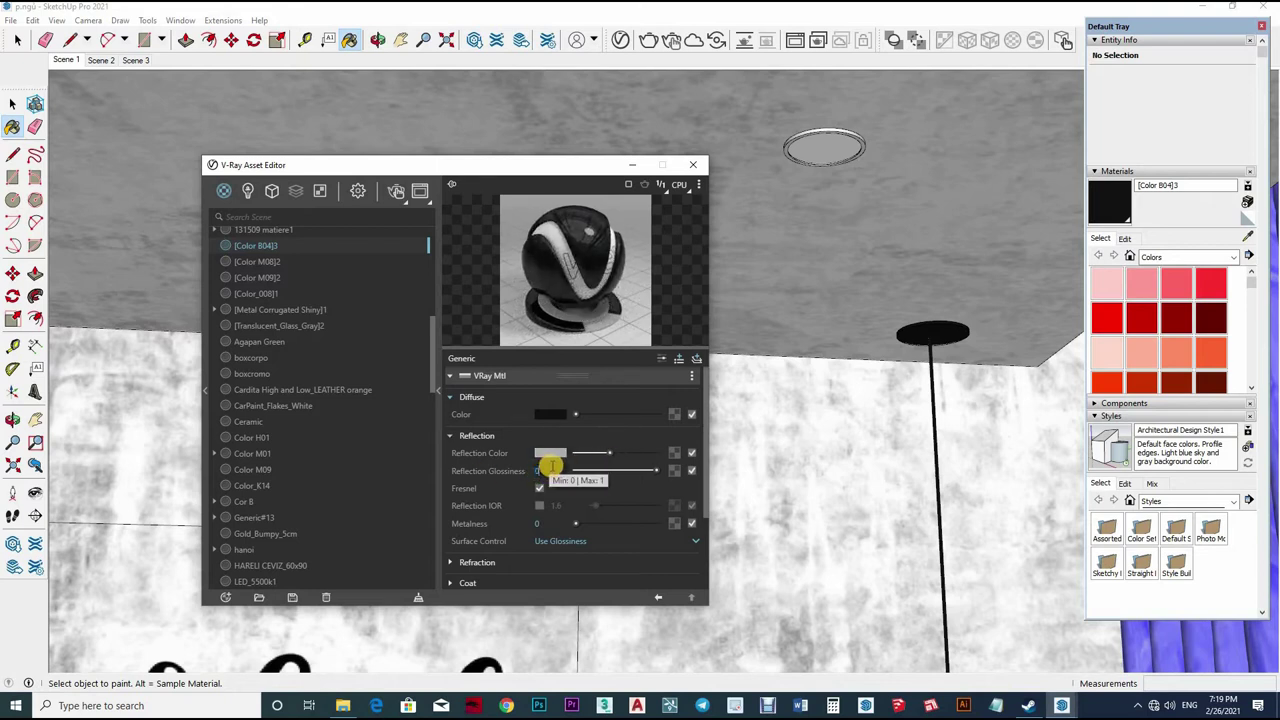
pyautogui.write('8')
pyautogui.press('Return')
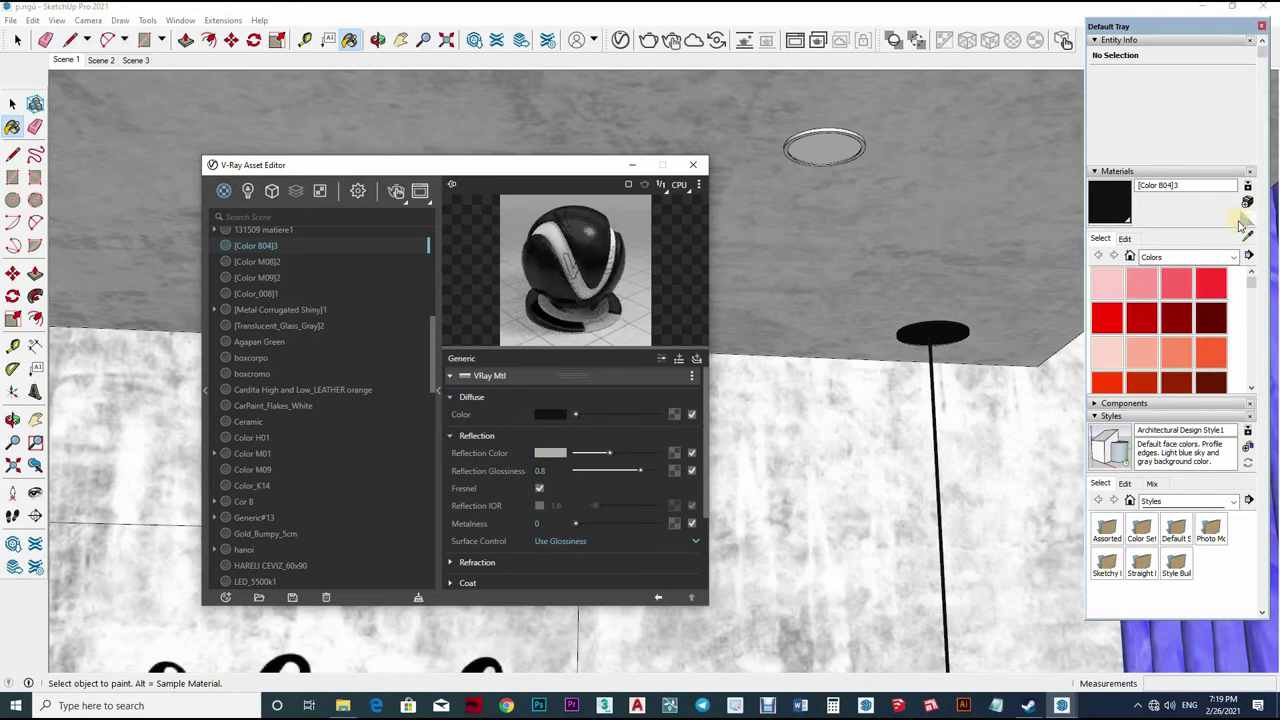
pyautogui.moveTo(930, 416)
pyautogui.mouseDown(button='middle')
pyautogui.moveTo(971, 406)
pyautogui.moveTo(948, 449)
pyautogui.moveTo(886, 420)
pyautogui.moveTo(914, 436)
pyautogui.moveTo(891, 466)
pyautogui.moveTo(903, 449)
pyautogui.moveTo(831, 429)
pyautogui.moveTo(256, 124)
pyautogui.moveTo(77, 58)
pyautogui.mouseUp(button='middle')
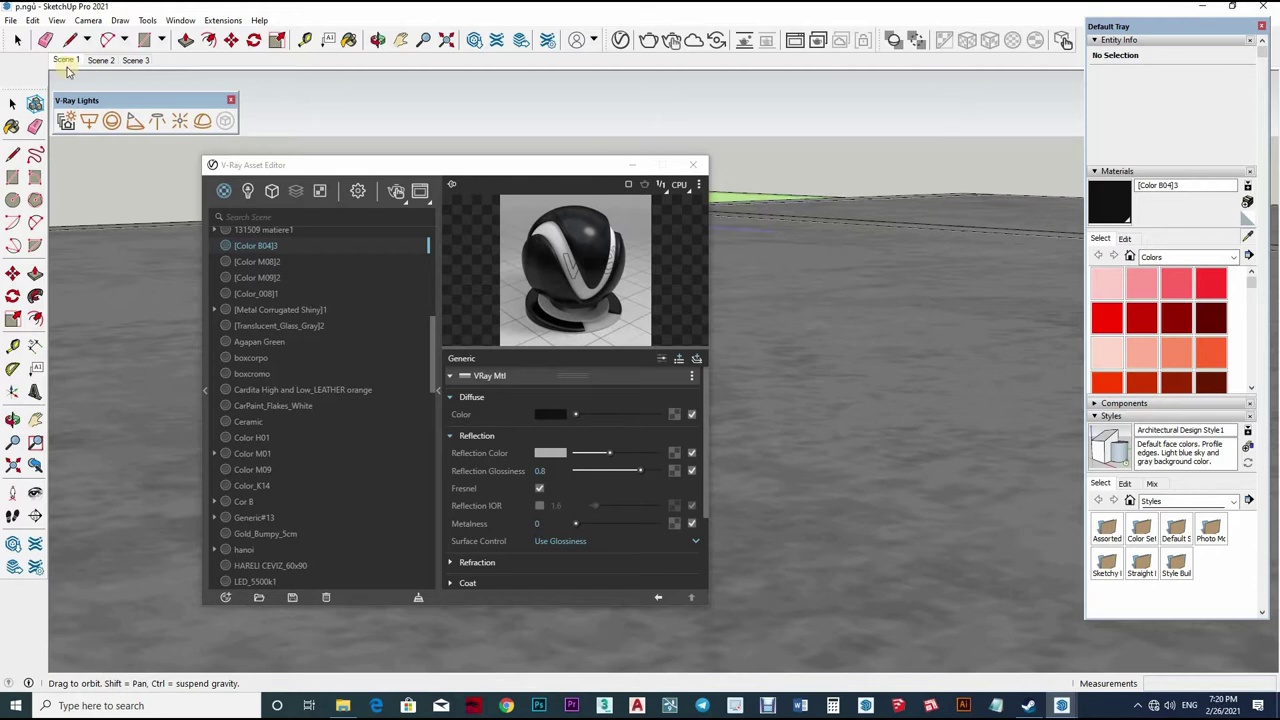
# Make the balcony door's [Translucent_Glass_Gray]2 reflection and refraction white at glossiness 1
pyautogui.click(65, 60)
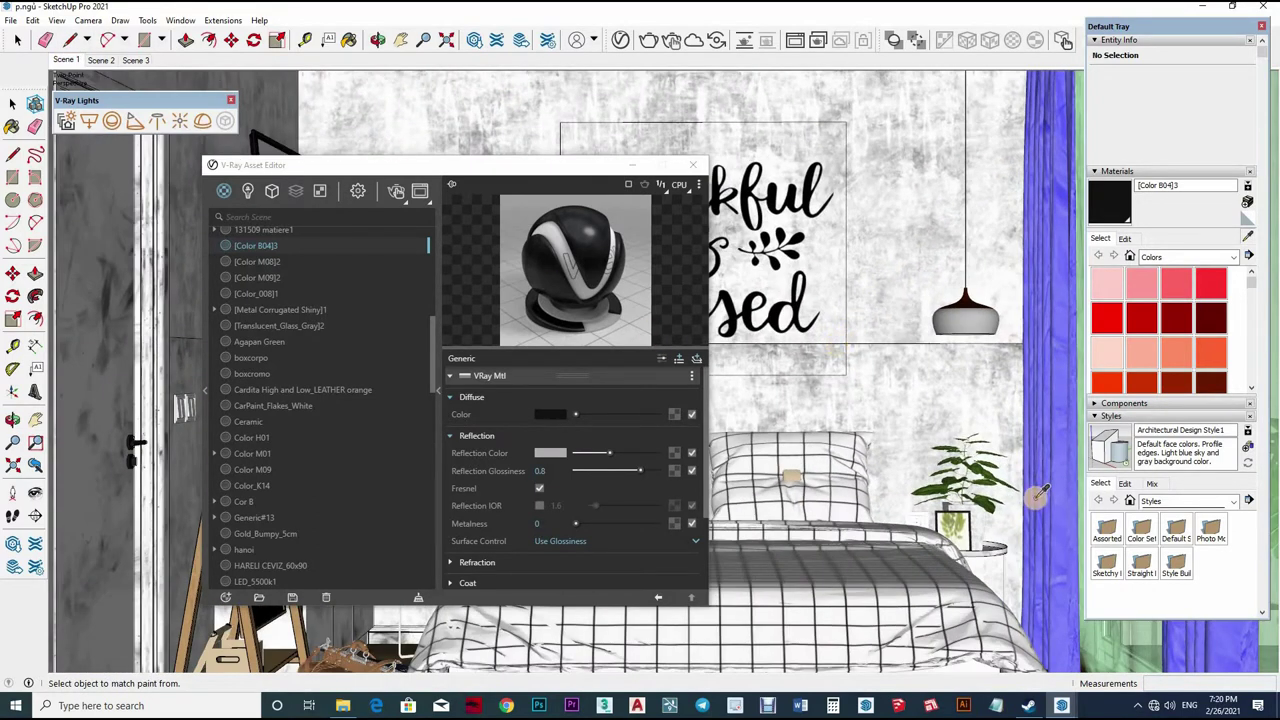
pyautogui.moveTo(866, 442)
pyautogui.mouseDown(button='middle')
pyautogui.moveTo(931, 385)
pyautogui.moveTo(957, 437)
pyautogui.moveTo(926, 437)
pyautogui.mouseUp(button='middle')
pyautogui.keyDown('alt'); pyautogui.click(926, 437); pyautogui.keyUp('alt')
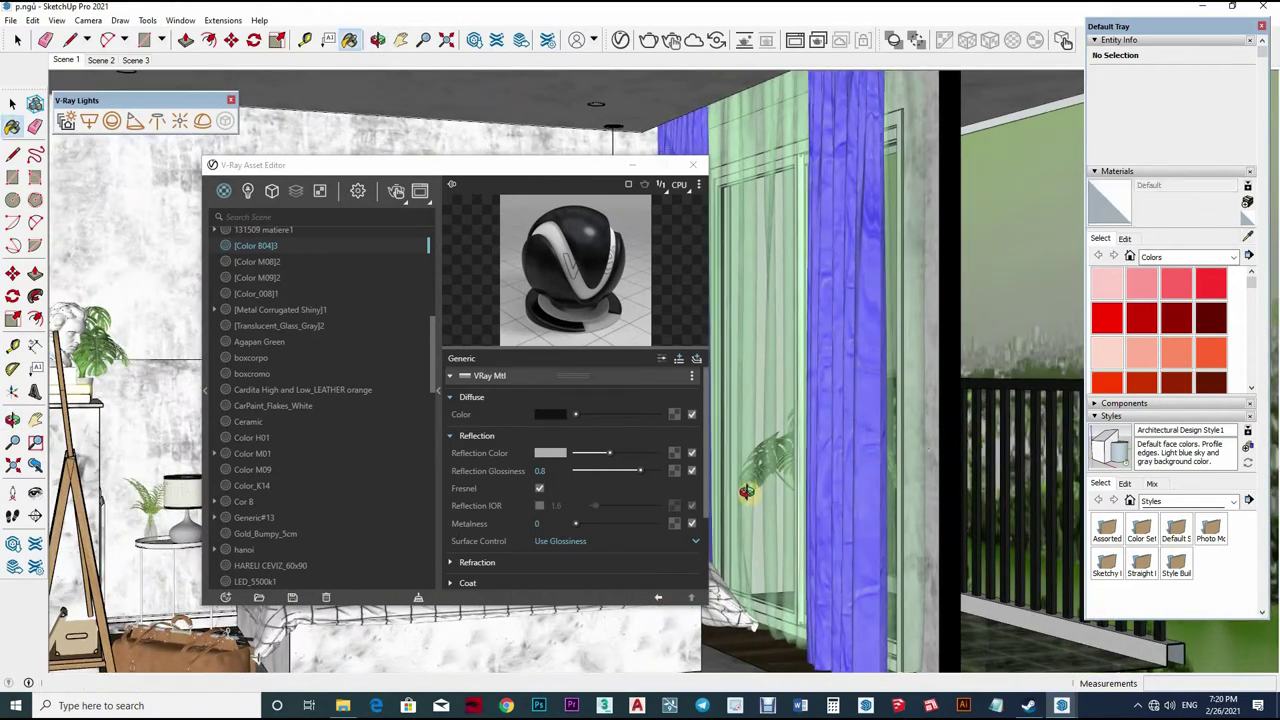
pyautogui.moveTo(681, 511)
pyautogui.mouseDown(button='middle')
pyautogui.moveTo(916, 484)
pyautogui.moveTo(836, 375)
pyautogui.mouseUp(button='middle')
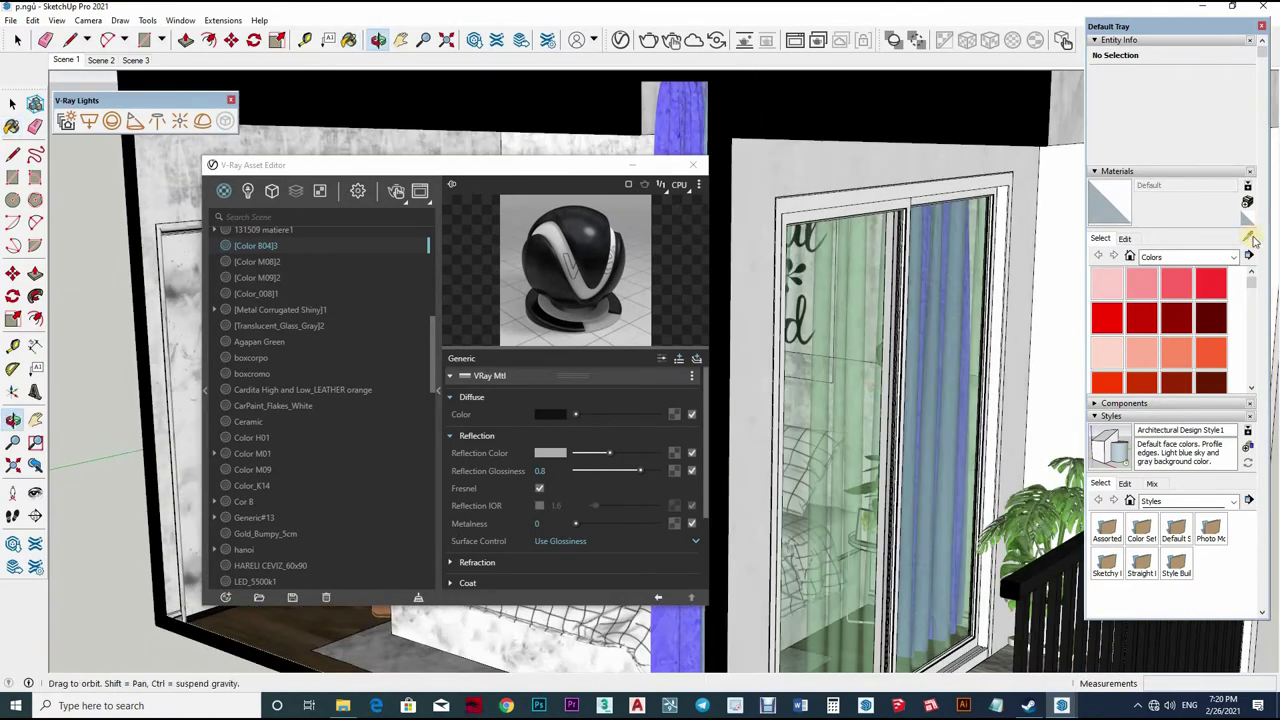
pyautogui.keyDown('alt'); pyautogui.click(836, 375); pyautogui.keyUp('alt')
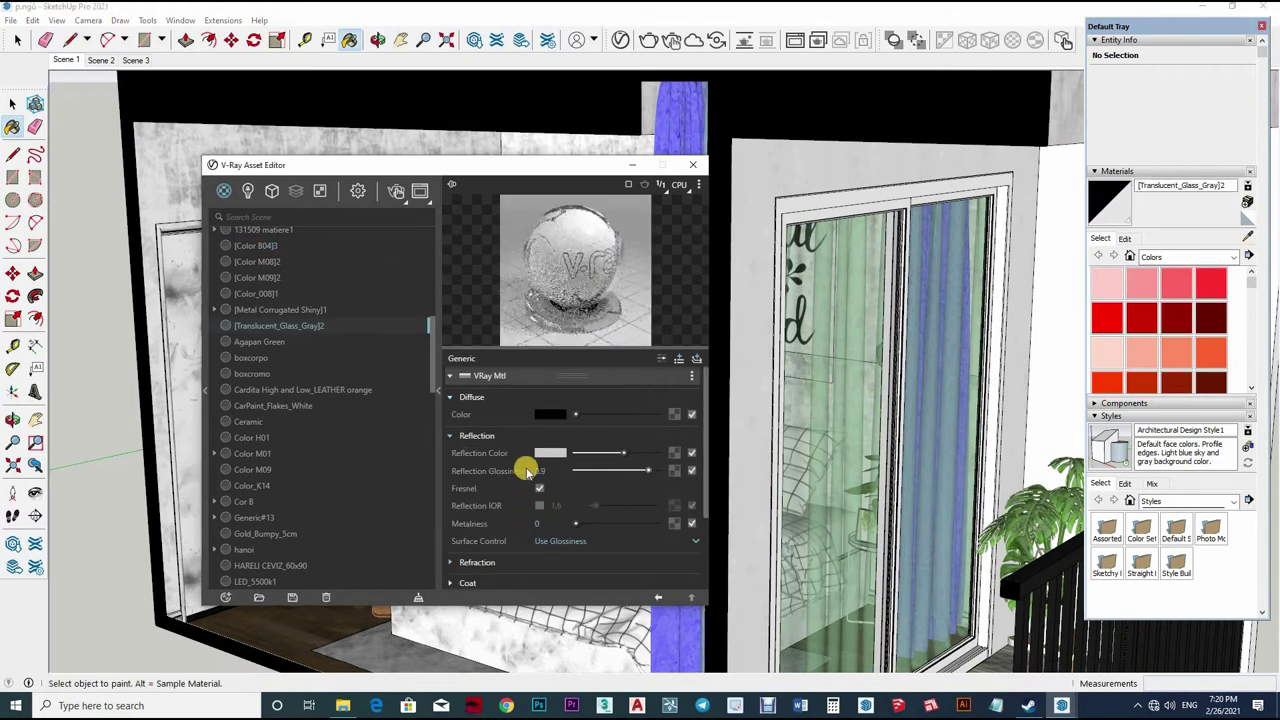
pyautogui.scroll(-3, 657, 466)
pyautogui.click(652, 477)
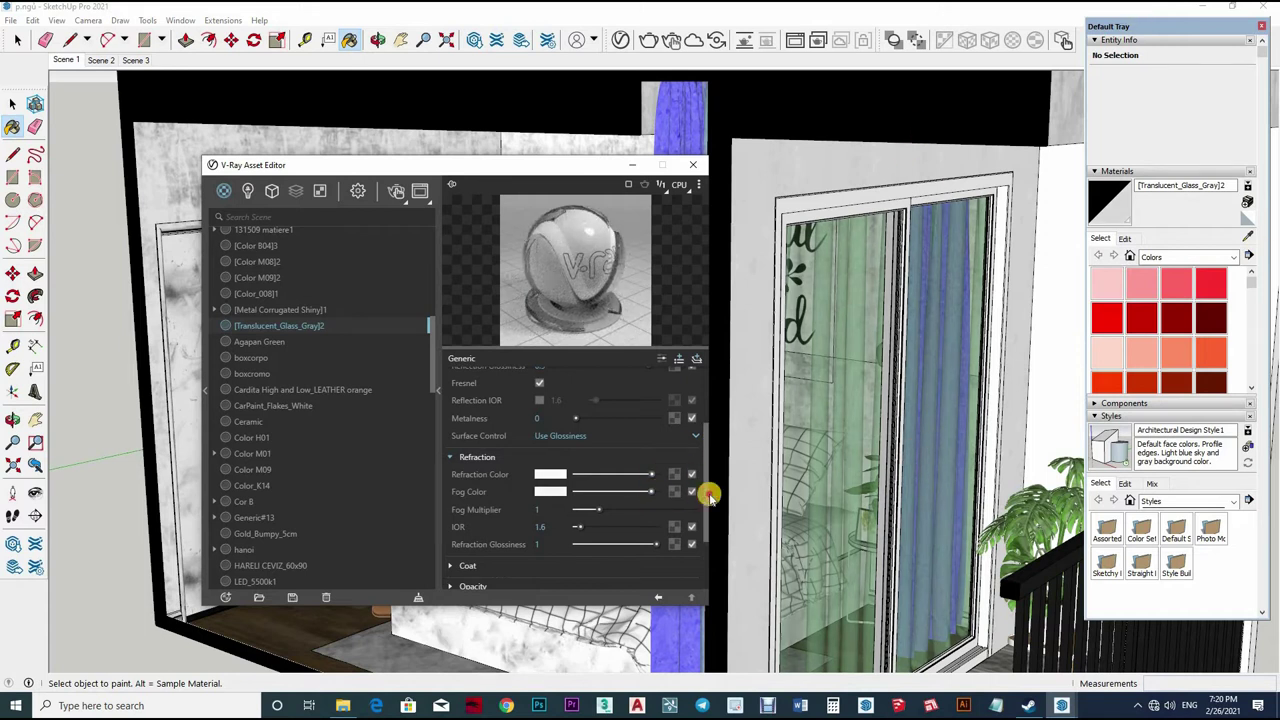
pyautogui.scroll(3, 708, 466)
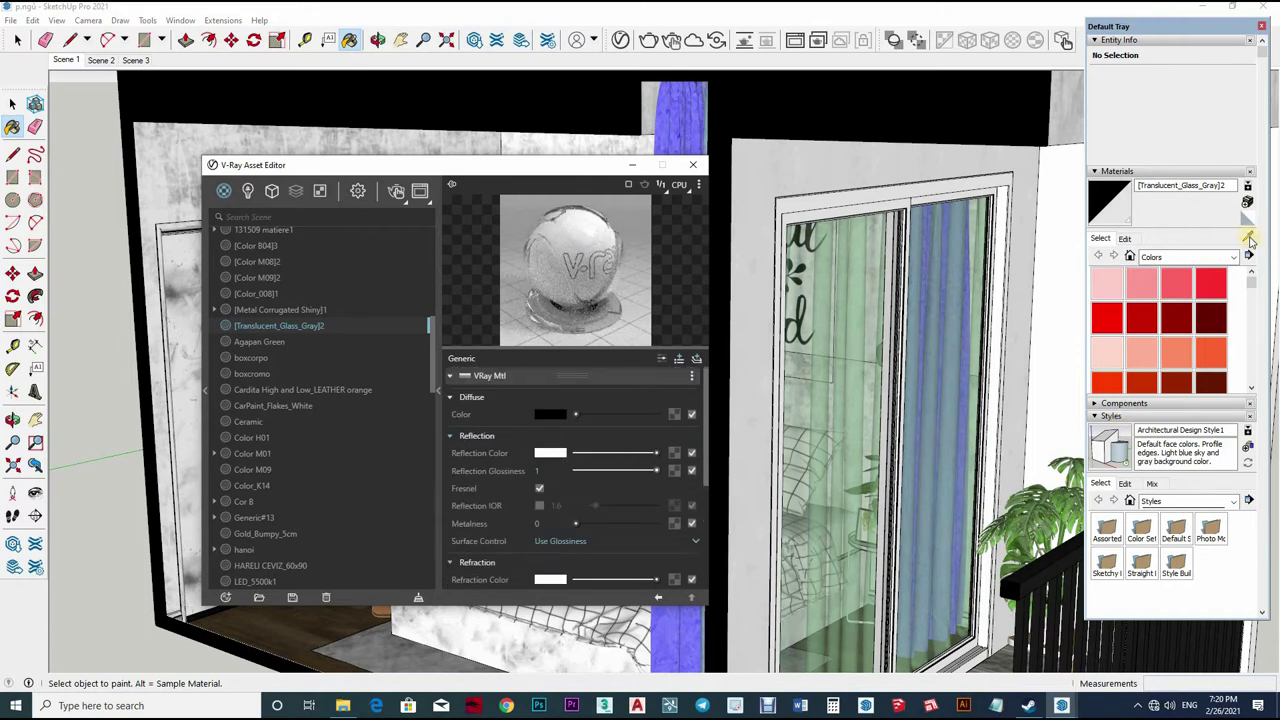
pyautogui.press('alt')
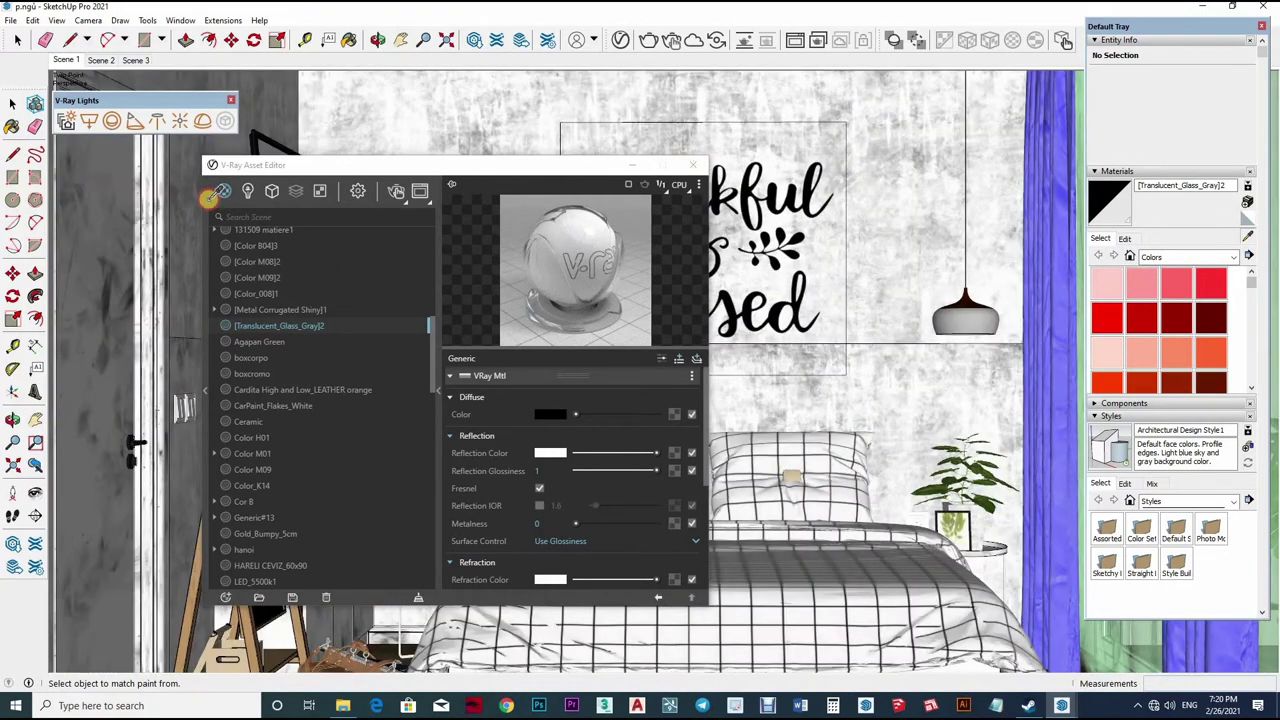
# Run a brief progressive test render, stop it, and close V-Ray Frame Buffer
pyautogui.click(692, 164)
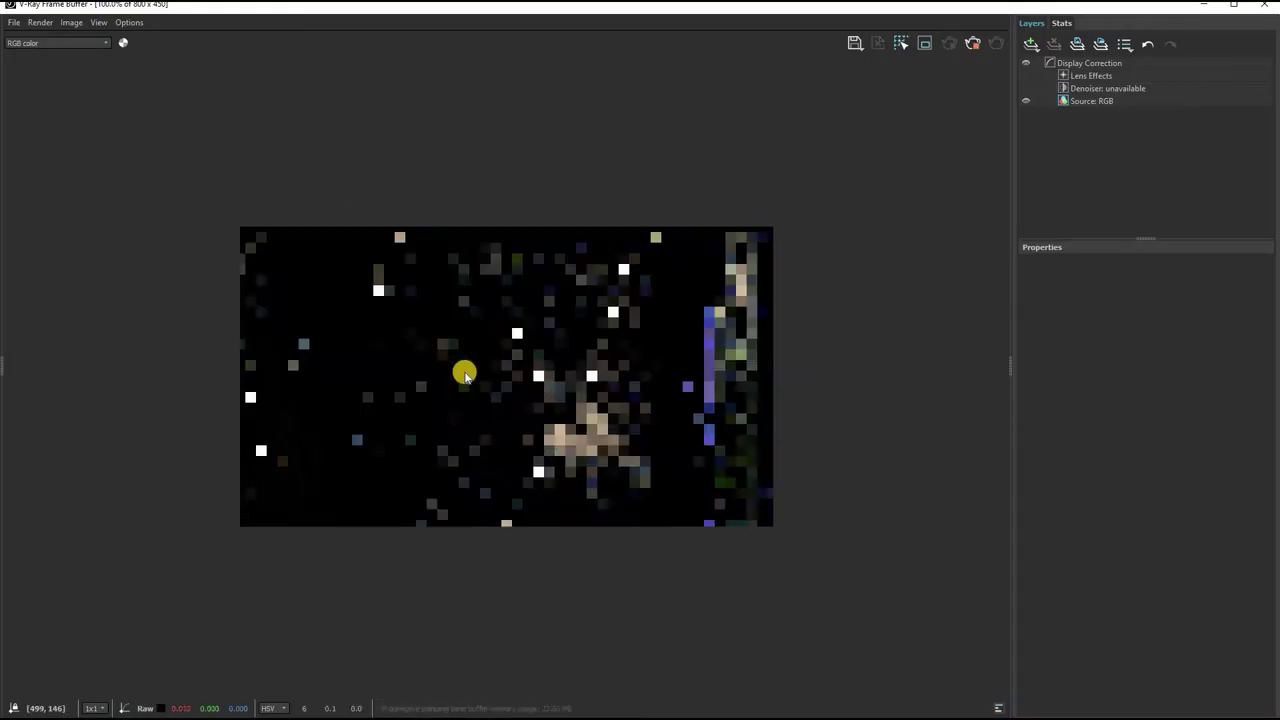
pyautogui.scroll(2, 555, 386)
pyautogui.click(972, 42)
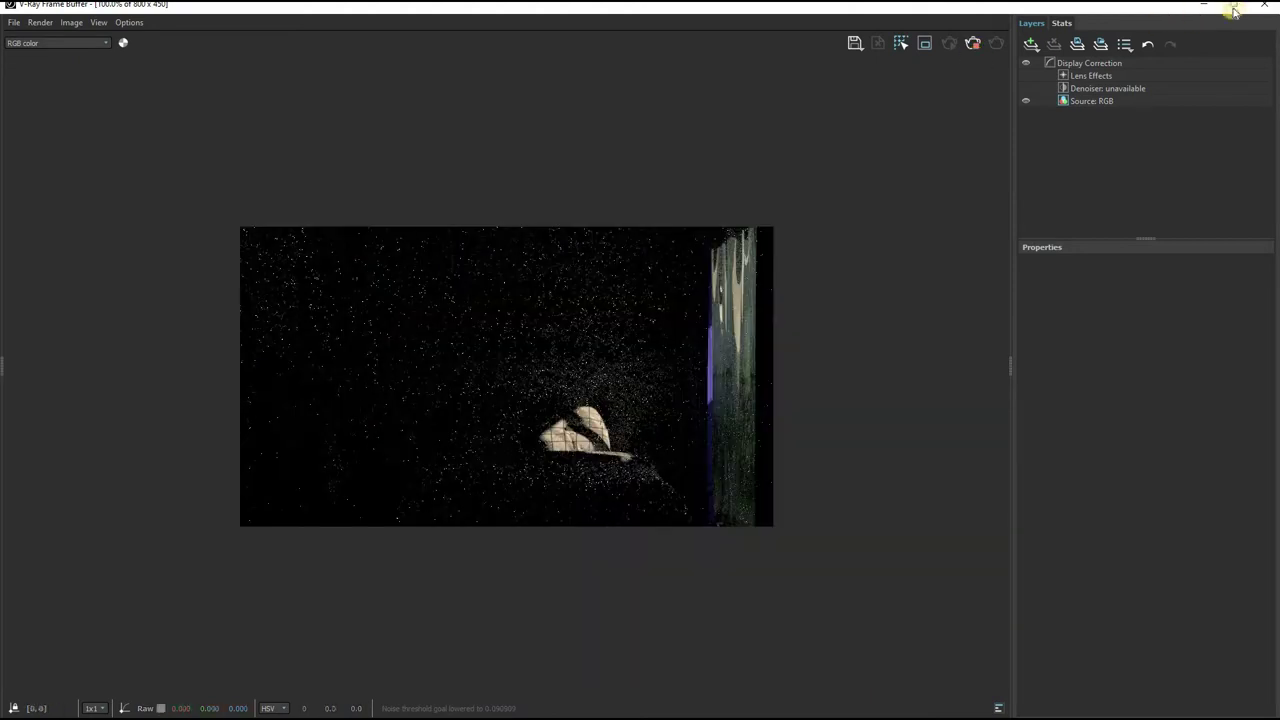
pyautogui.click(1269, 7)
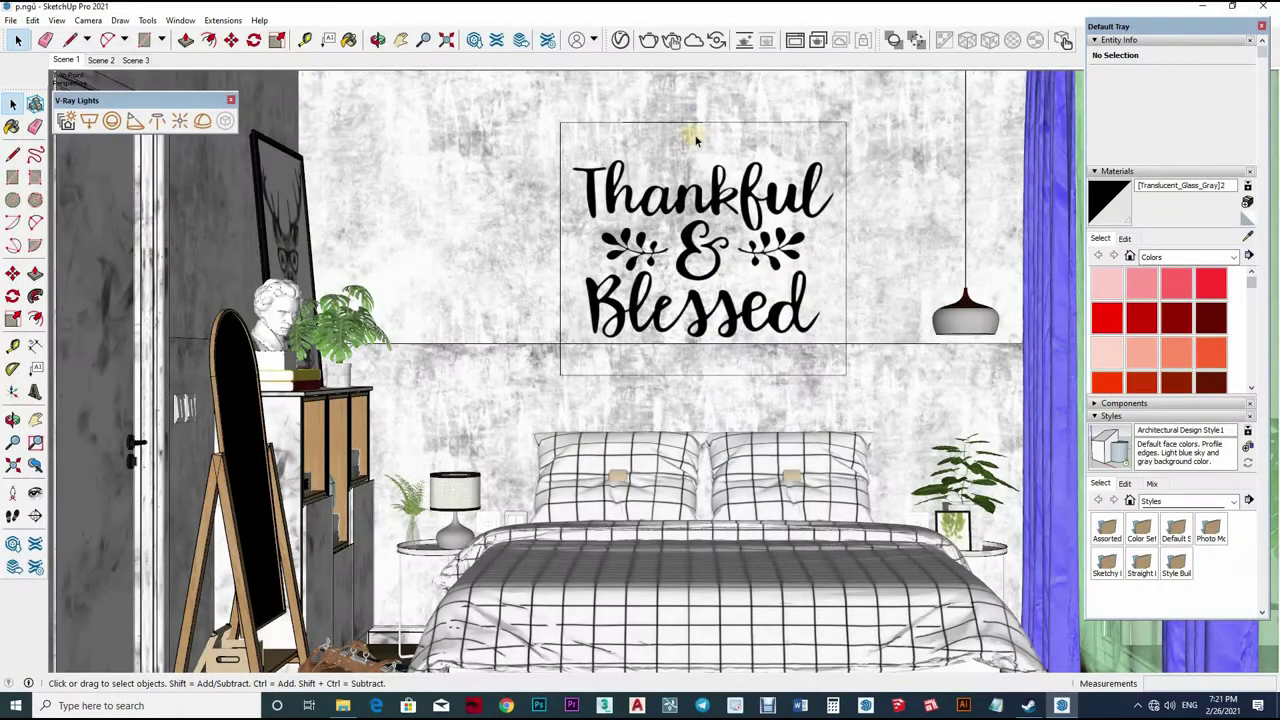
# Set camera Exposure Value 9.5 and render output 1250 × 703, then orbit toward the balcony
pyautogui.click(377, 40)
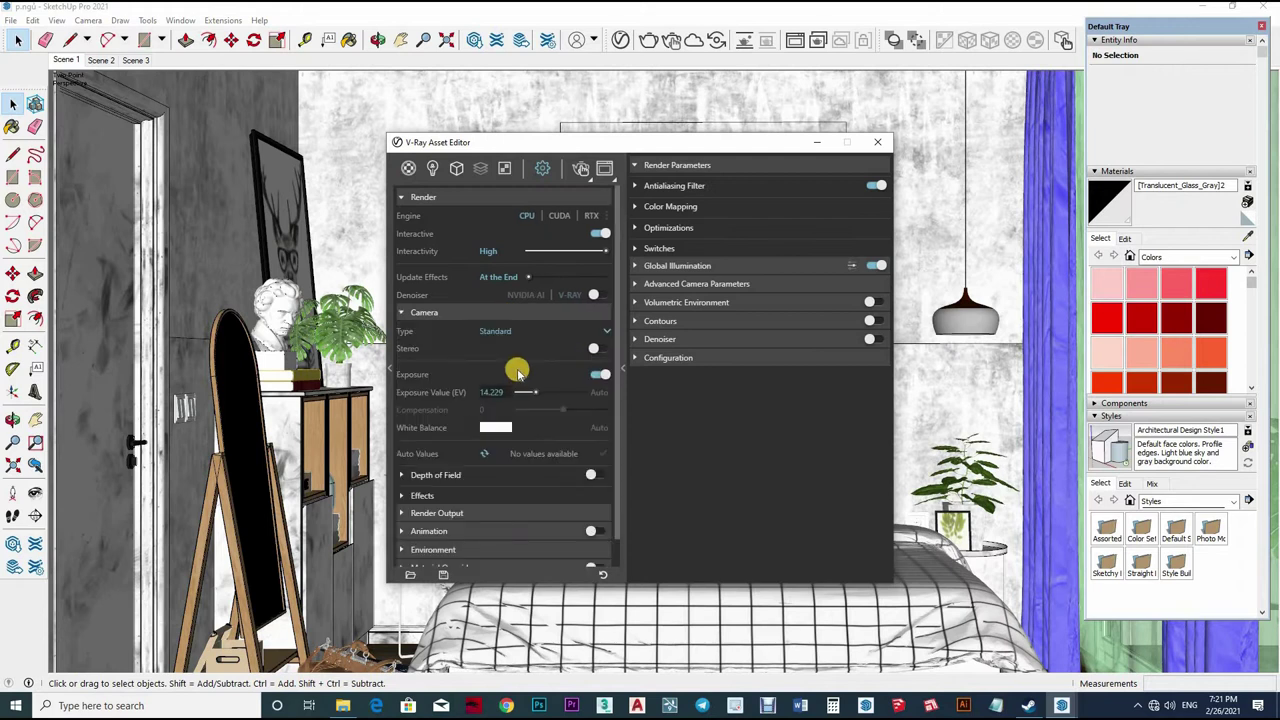
pyautogui.write('95')
pyautogui.press('Return')
pyautogui.click(535, 510)
pyautogui.scroll(-1, 533, 502)
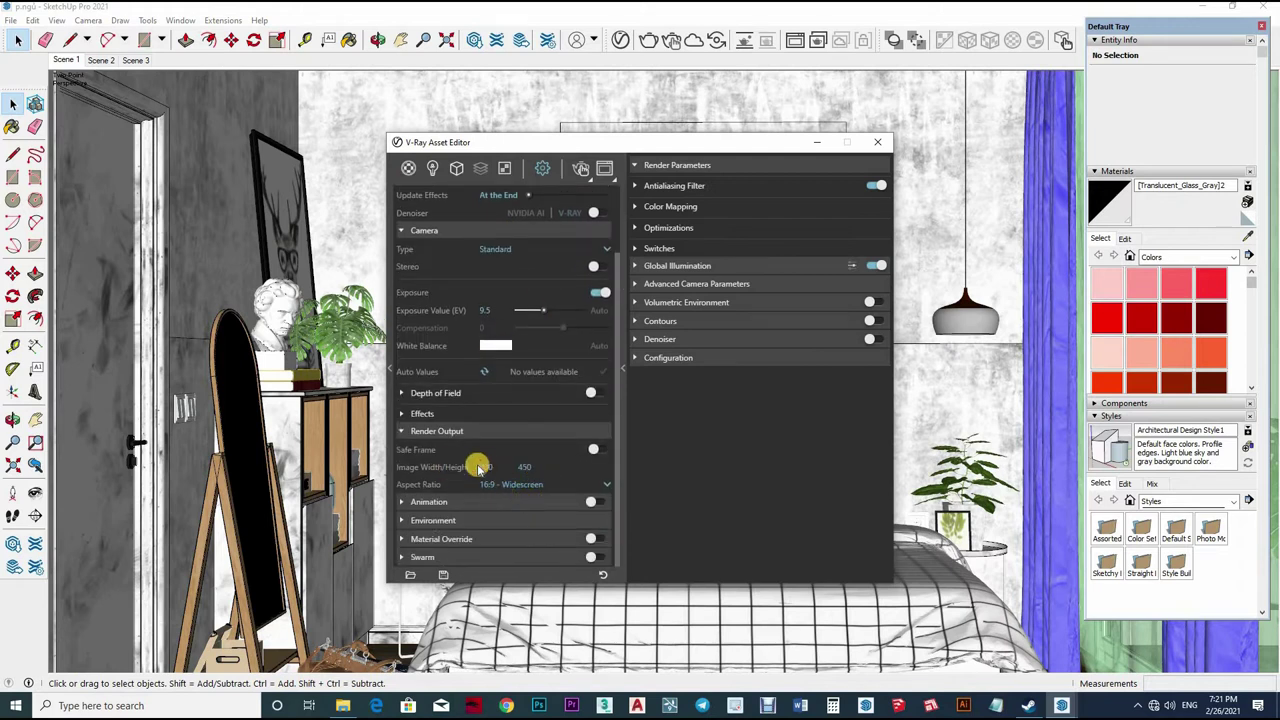
pyautogui.press('Return')
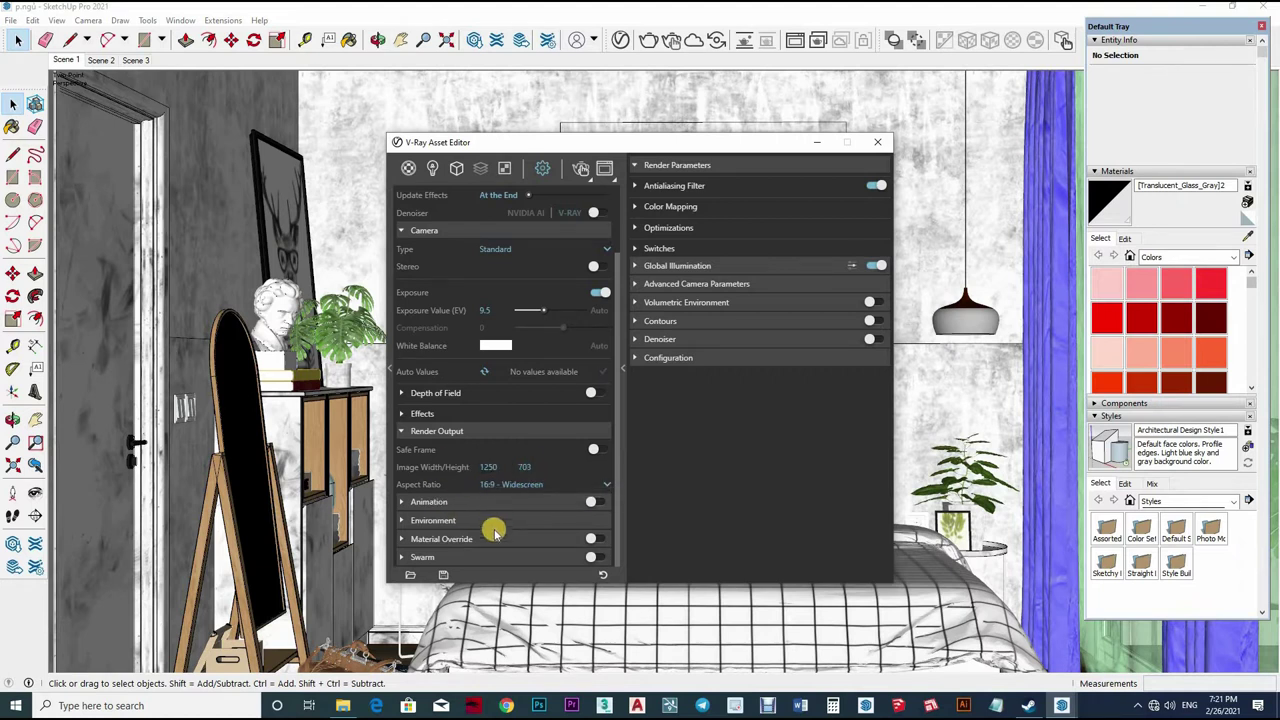
pyautogui.click(576, 517)
pyautogui.scroll(-1, 543, 488)
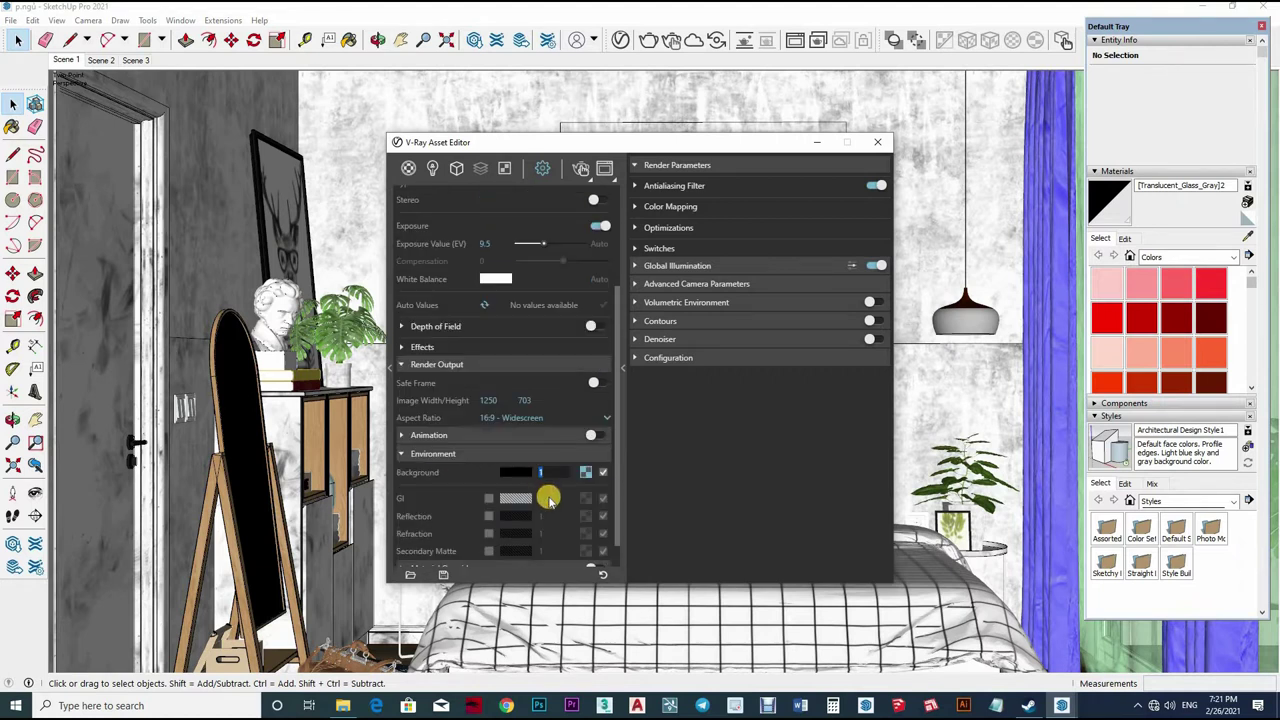
pyautogui.scroll(2, 518, 242)
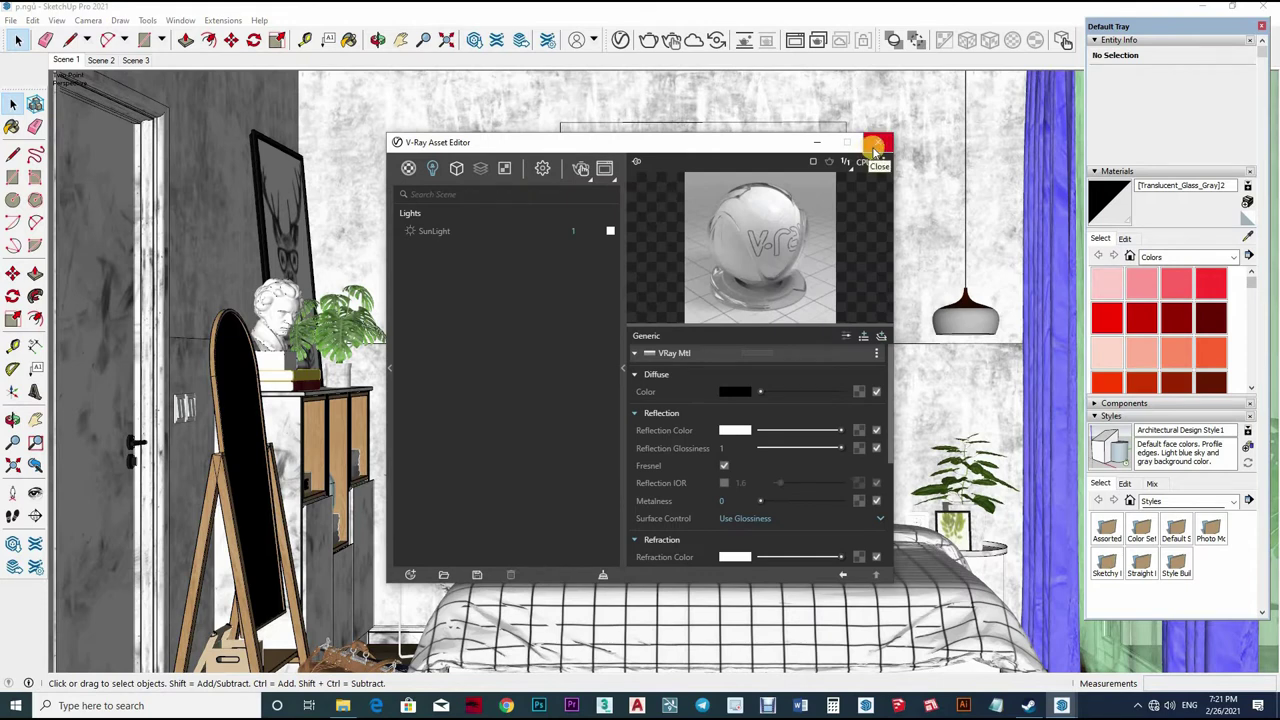
pyautogui.moveTo(585, 443); pyautogui.dragTo(365, 65, button='middle')
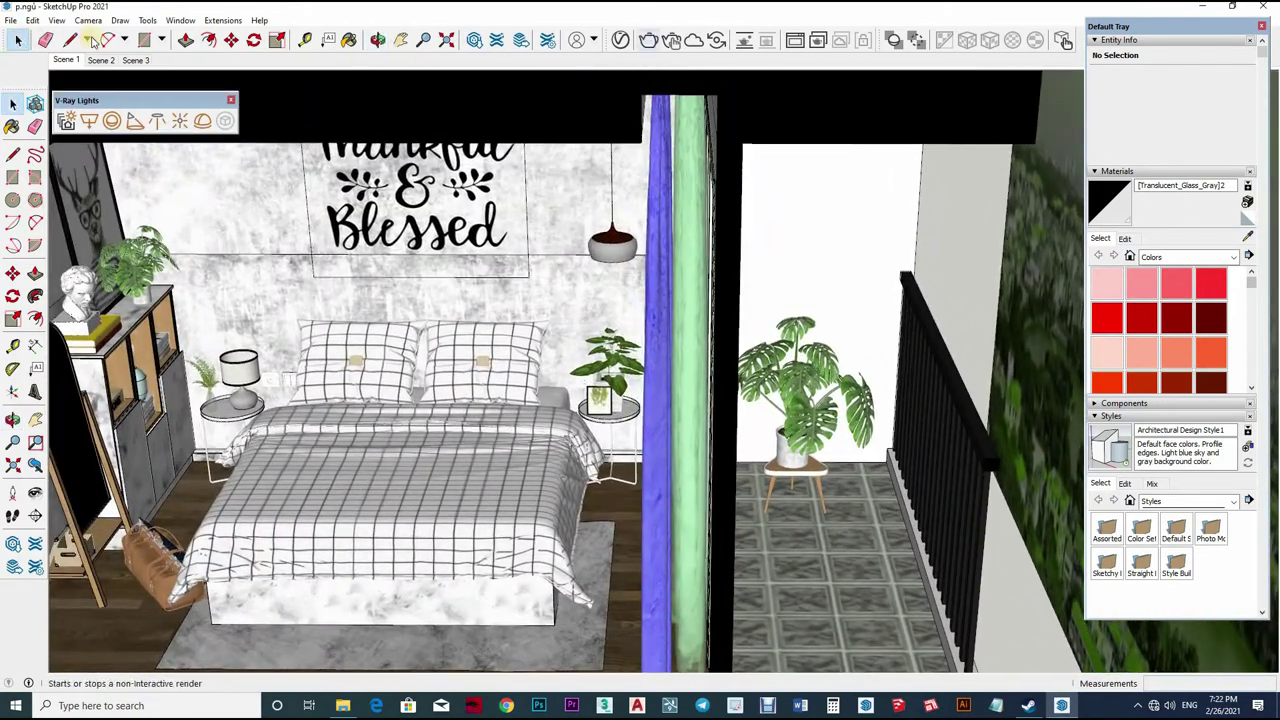
# Place a V-Ray Dome Light on the balcony floor and show its parameters
pyautogui.click(202, 120)
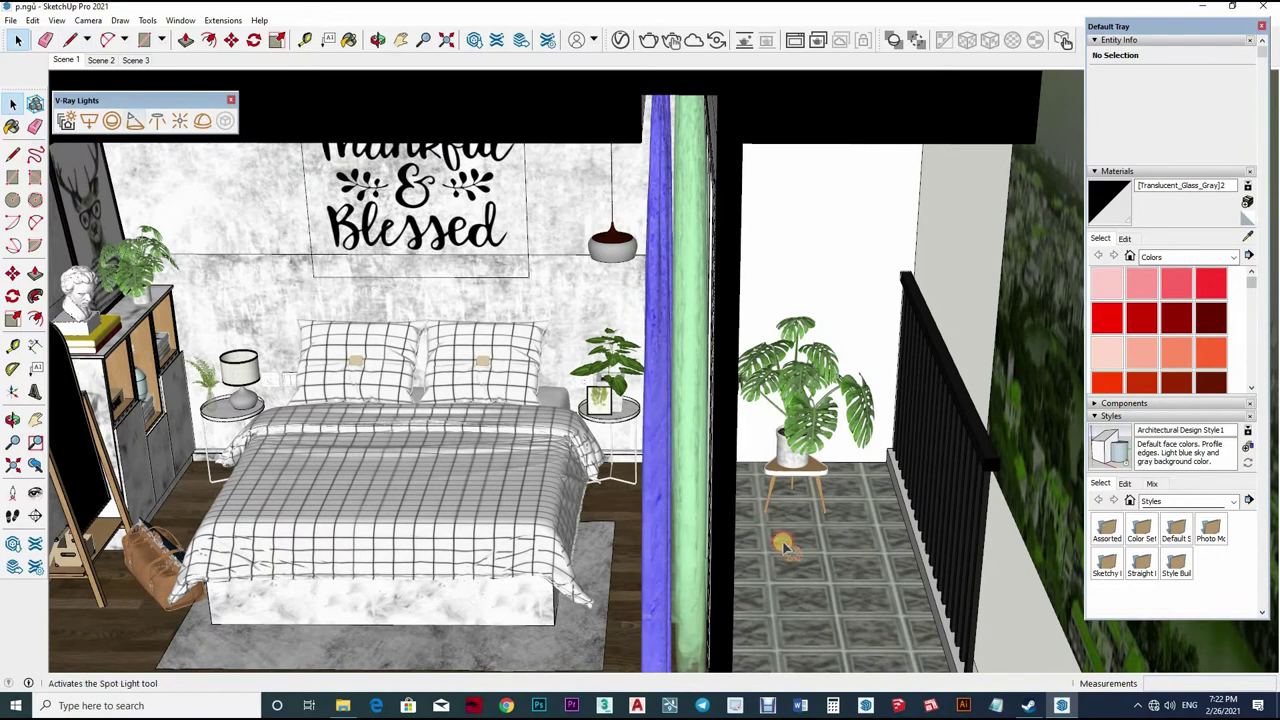
pyautogui.click(814, 585)
pyautogui.click(622, 39)
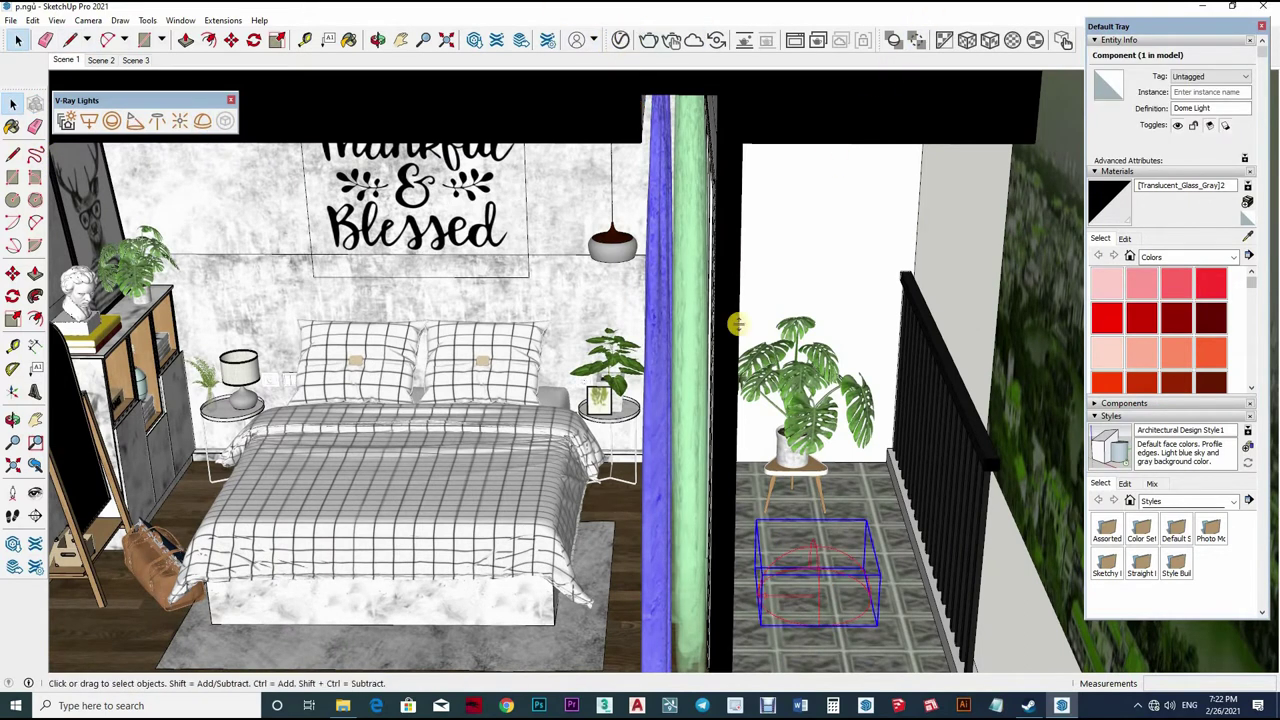
pyautogui.click(447, 231)
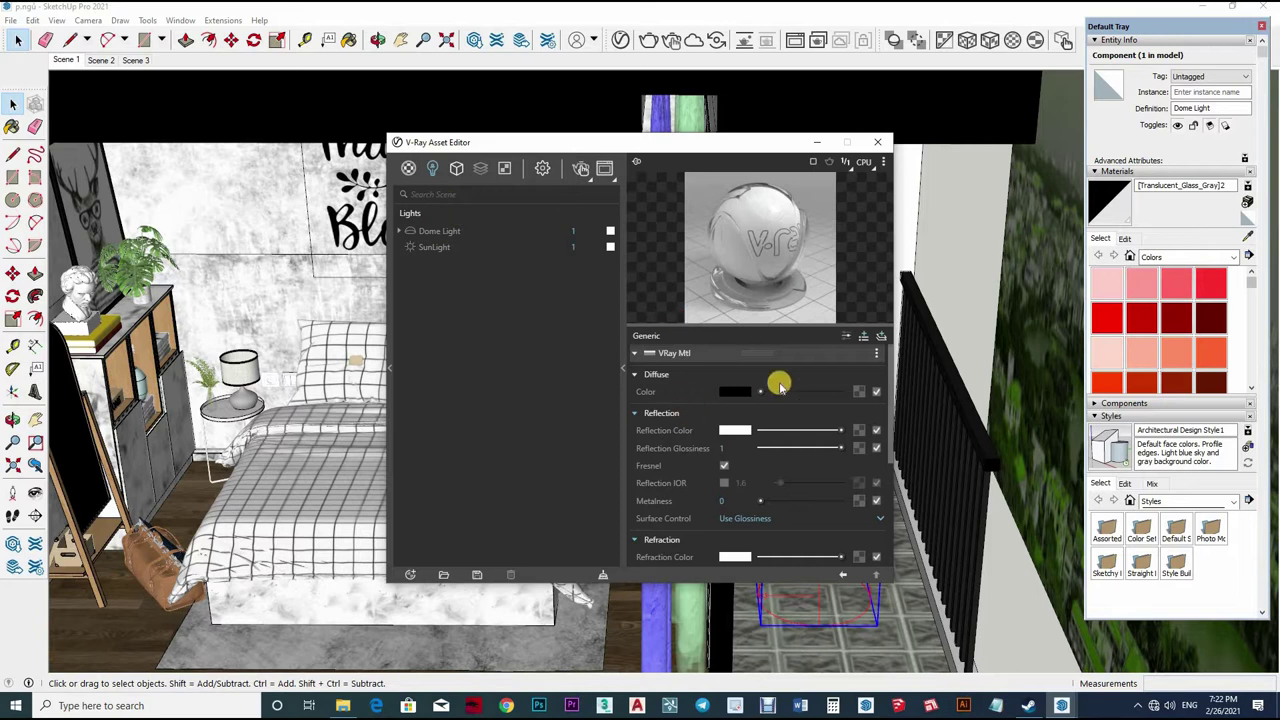
# Load an HDR sky image as the dome texture and make it a Sphere at intensity 5
pyautogui.click(866, 372)
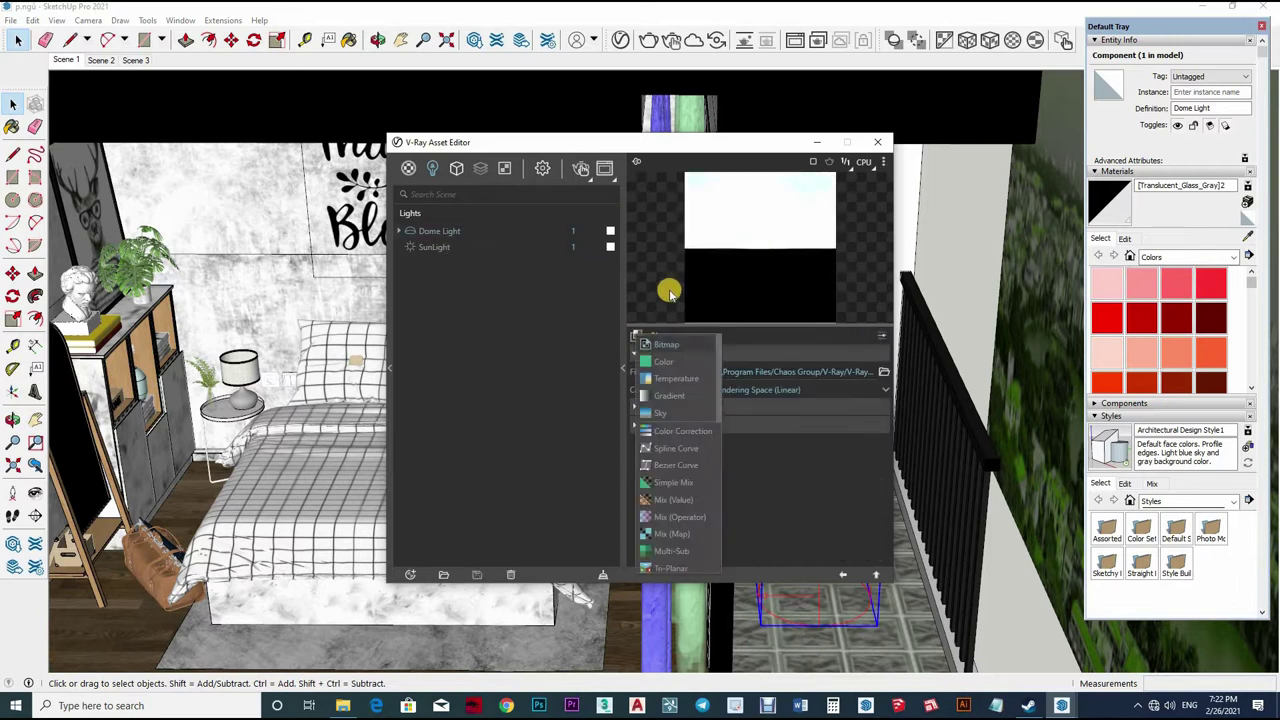
pyautogui.click(884, 371)
pyautogui.doubleClick(694, 434)
pyautogui.click(876, 576)
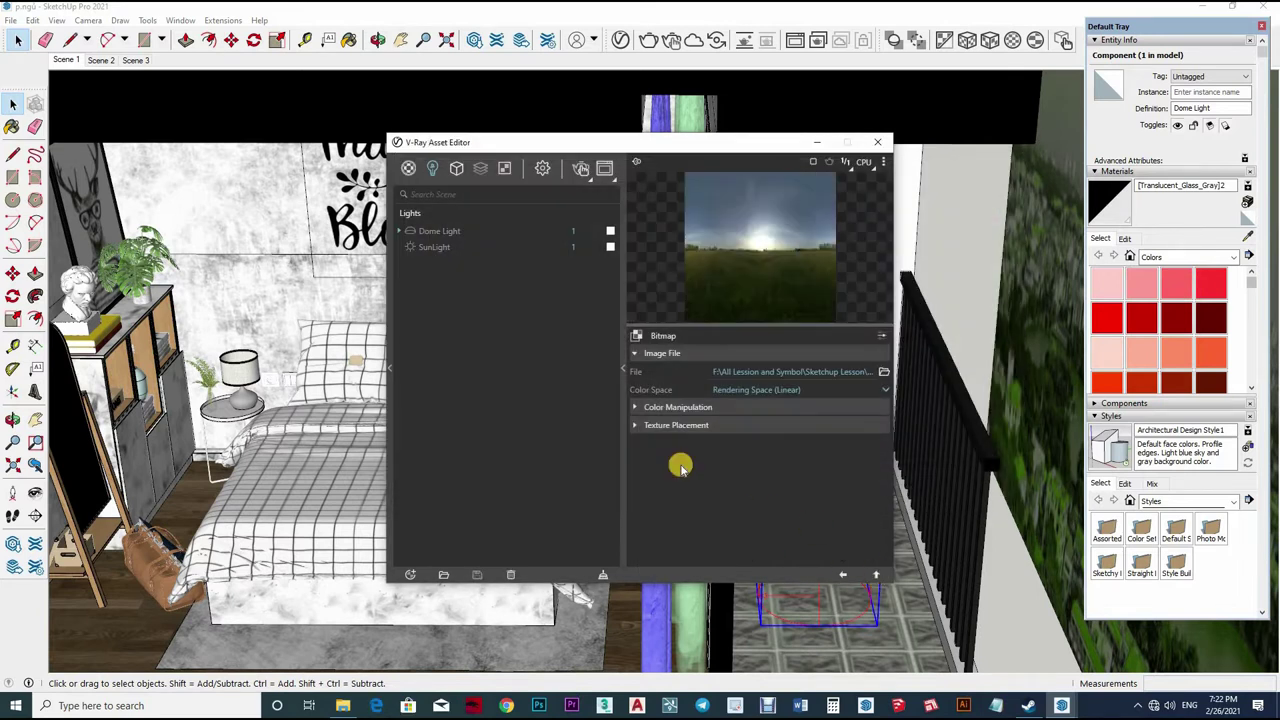
pyautogui.click(760, 433)
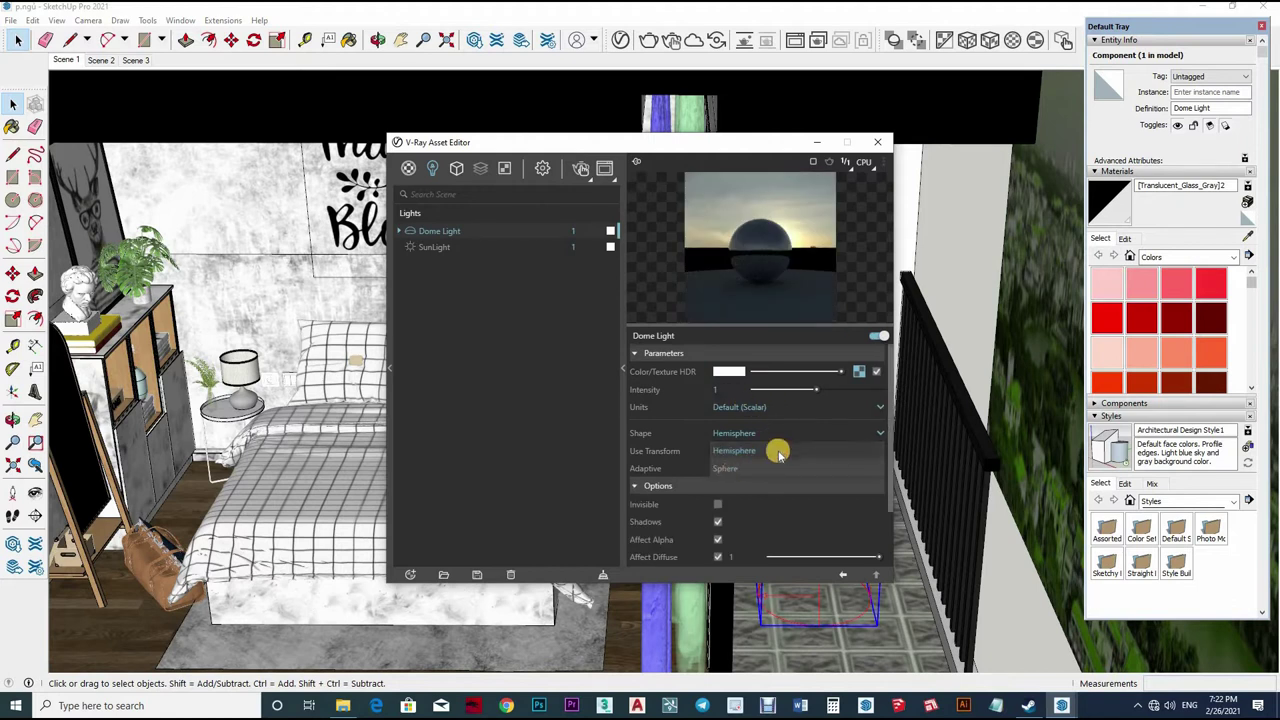
pyautogui.click(774, 456)
pyautogui.write('5')
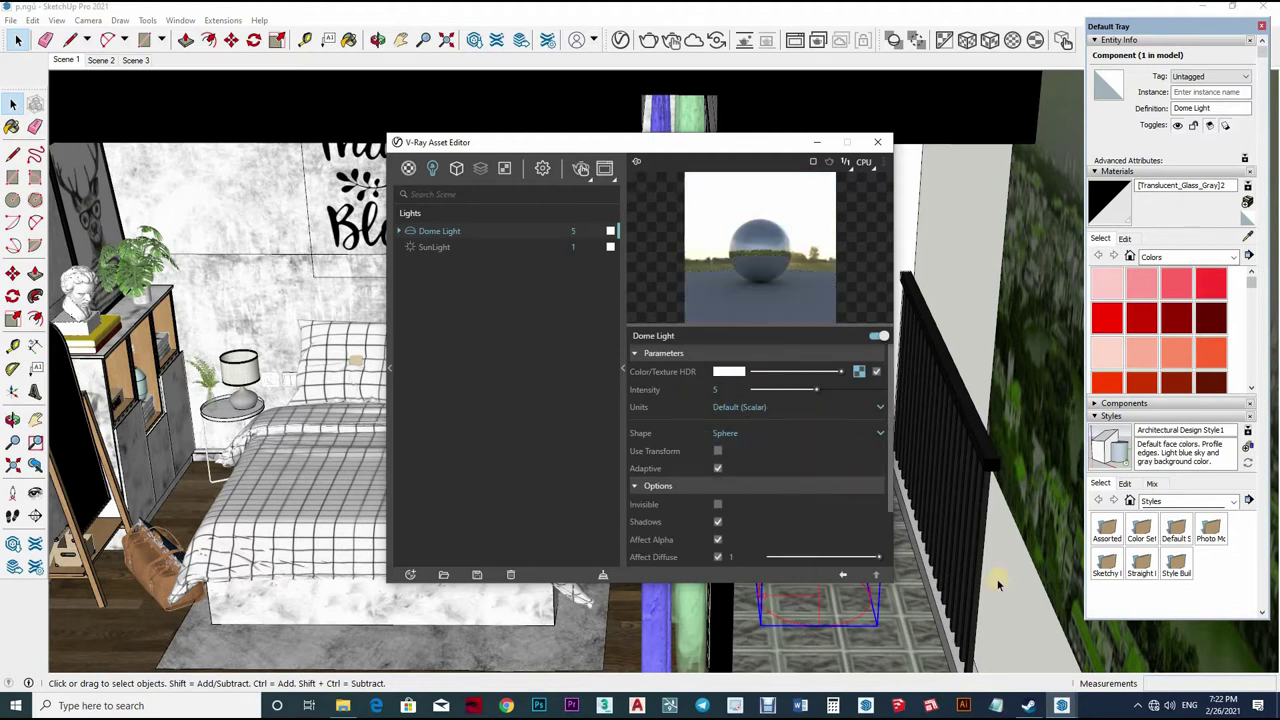
pyautogui.click(1253, 234)
# Set Translucent Glass Block Dark's reflection glossiness to 0.8 and start a 1250 × 703 render
pyautogui.click(677, 403)
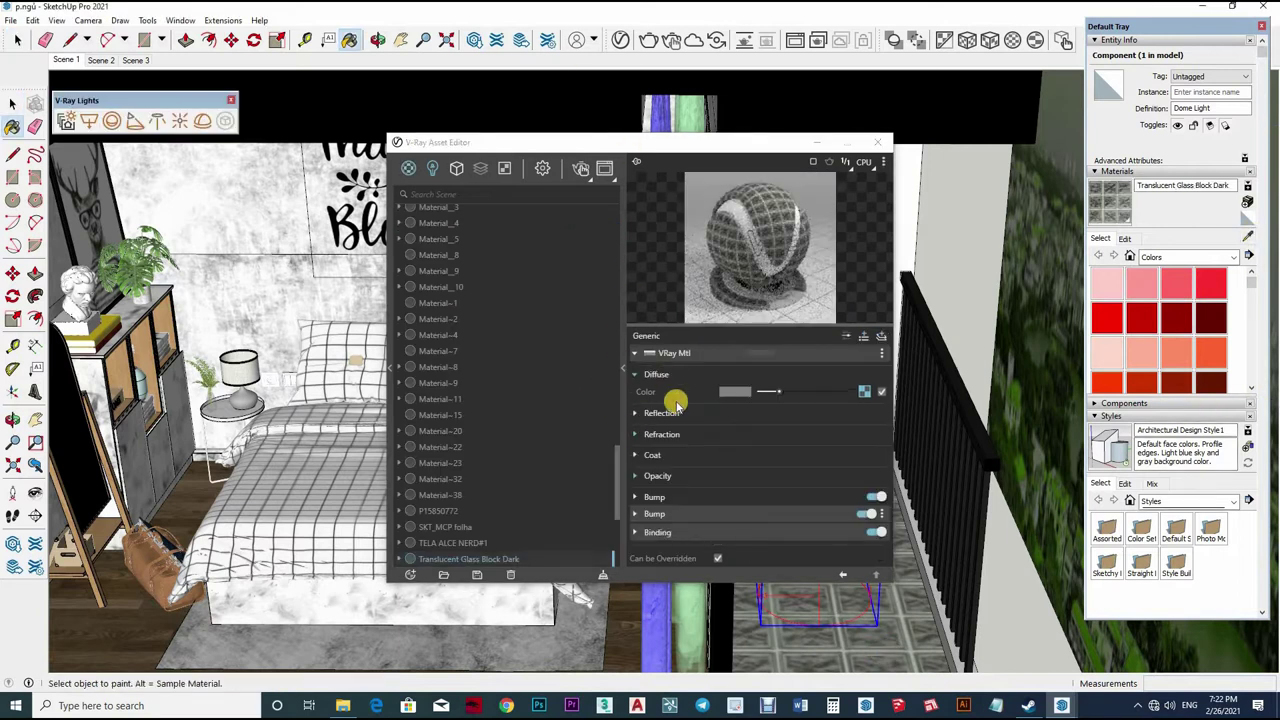
pyautogui.click(765, 415)
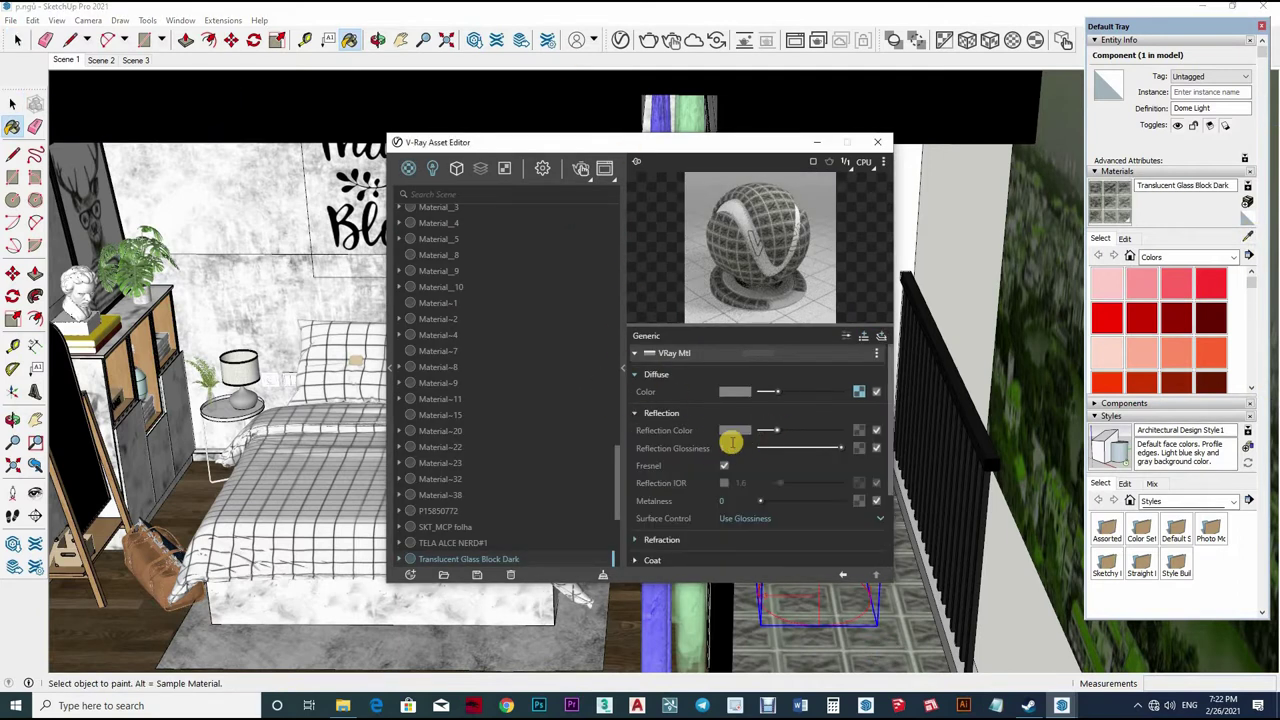
pyautogui.click(732, 445)
pyautogui.write('0.8')
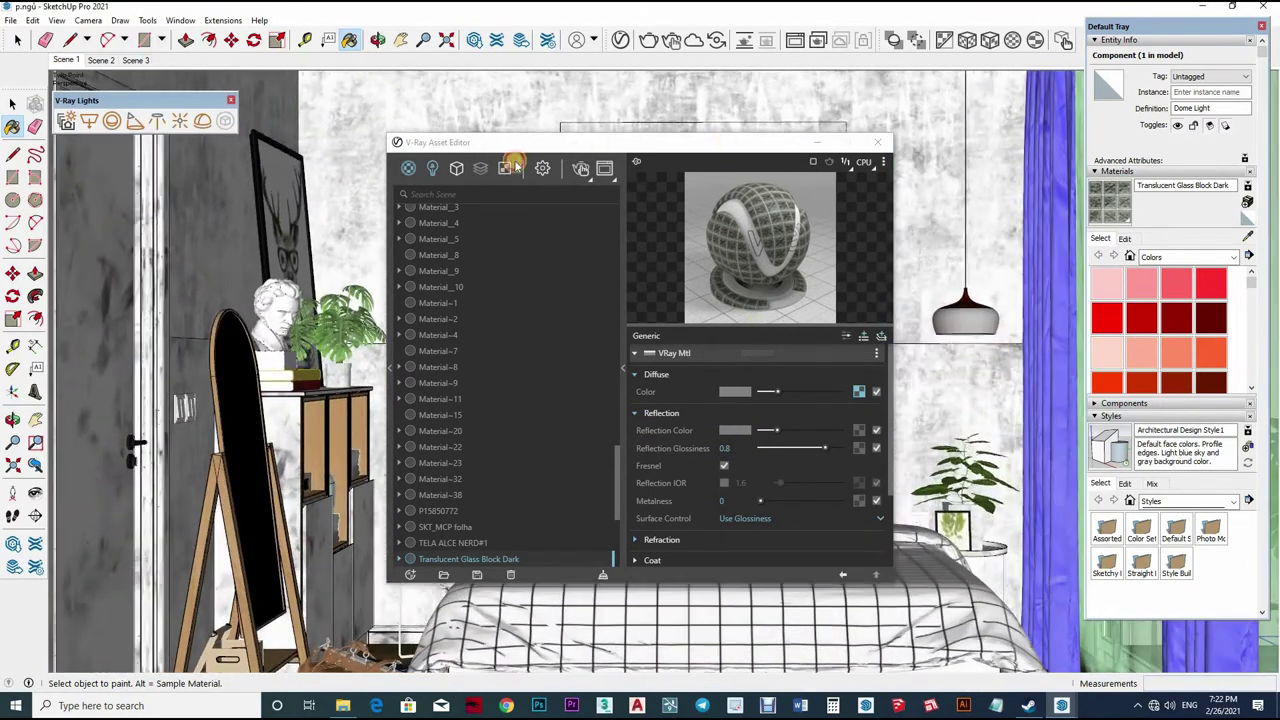
pyautogui.moveTo(426, 140); pyautogui.dragTo(372, 180)
pyautogui.click(648, 40)
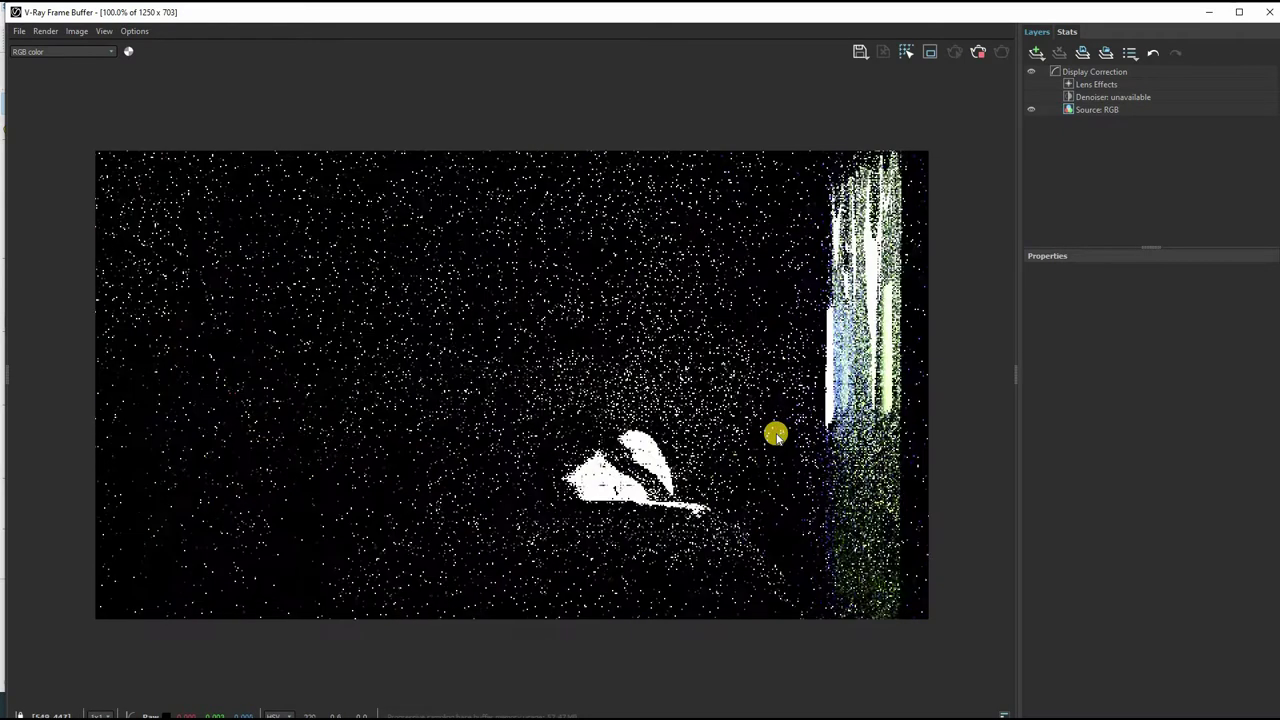
# Let the dark render refine, then shrink the Frame Buffer to a narrow strip beside the model with History hidden
pyautogui.scroll(-1, 458, 376)
pyautogui.scroll(1, 458, 376)
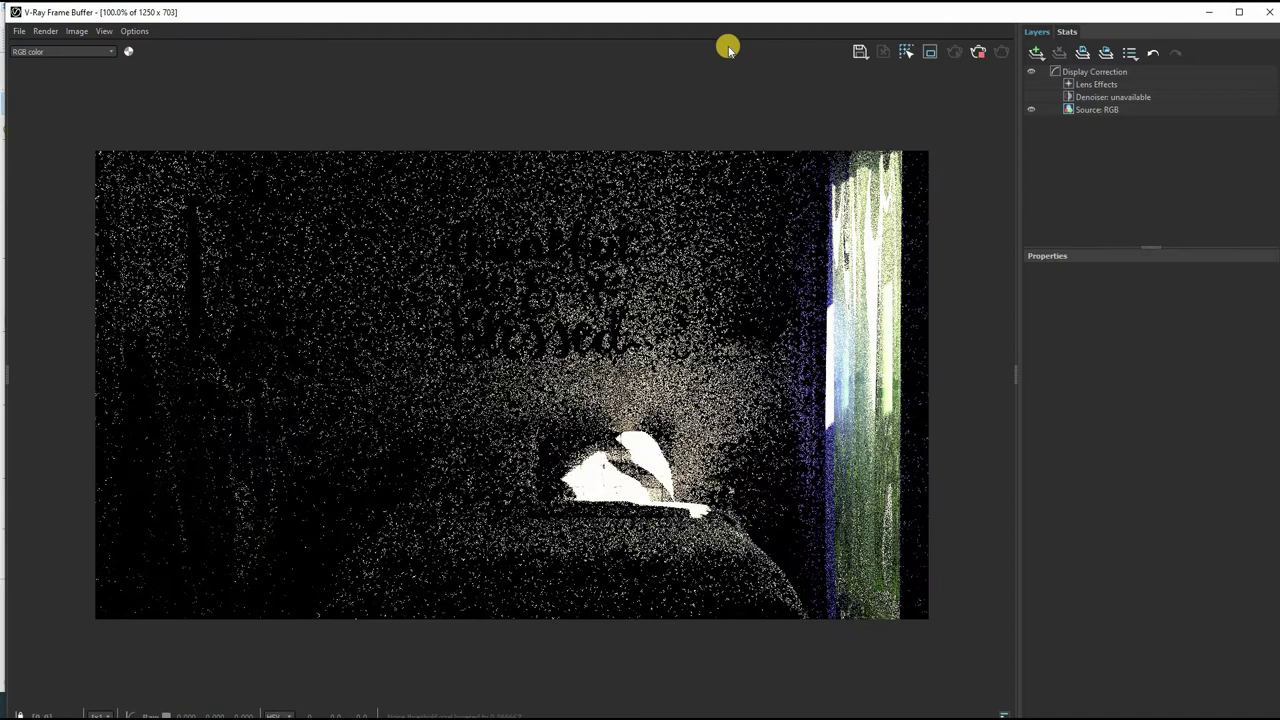
pyautogui.doubleClick(728, 12)
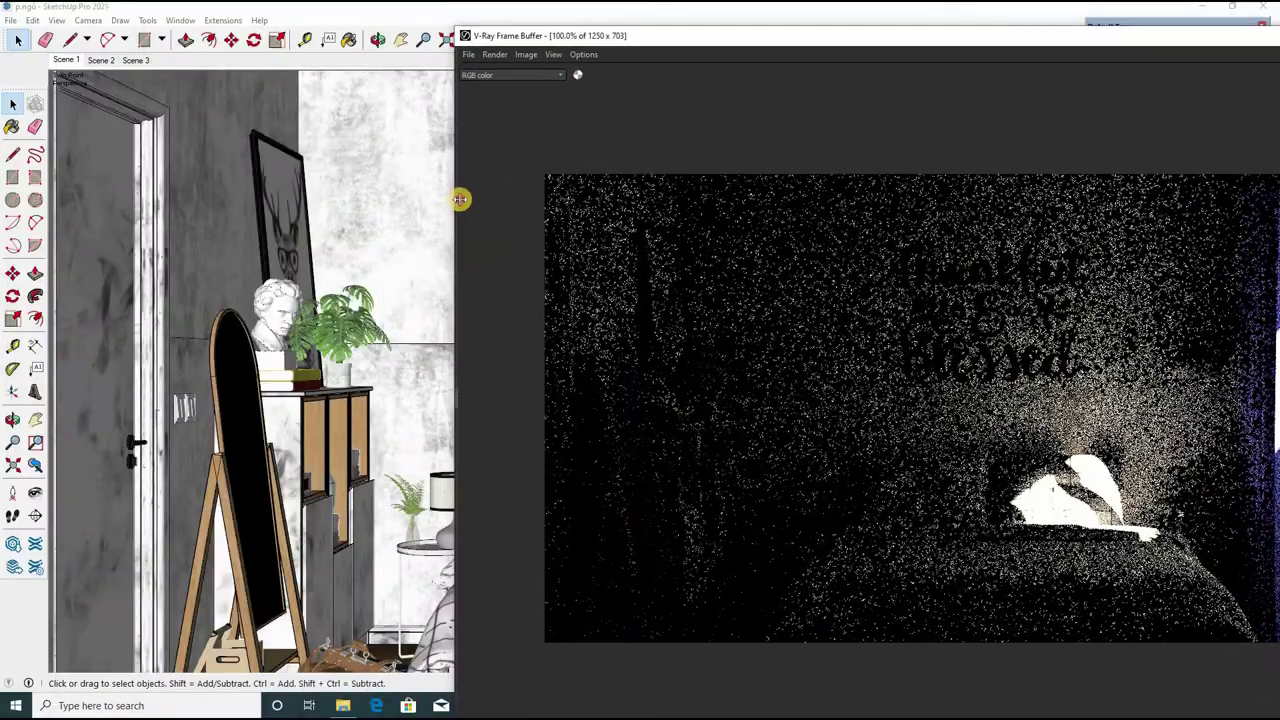
pyautogui.moveTo(454, 211); pyautogui.dragTo(818, 229)
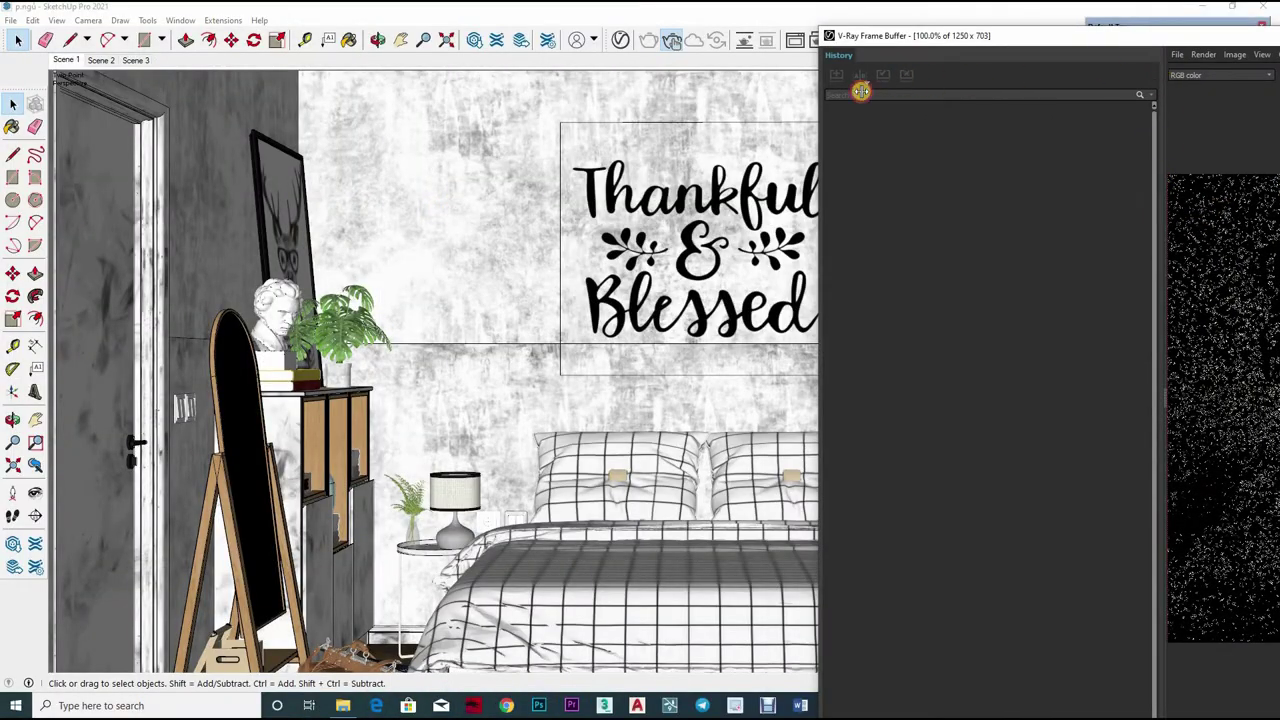
pyautogui.click(861, 91)
pyautogui.click(1212, 20)
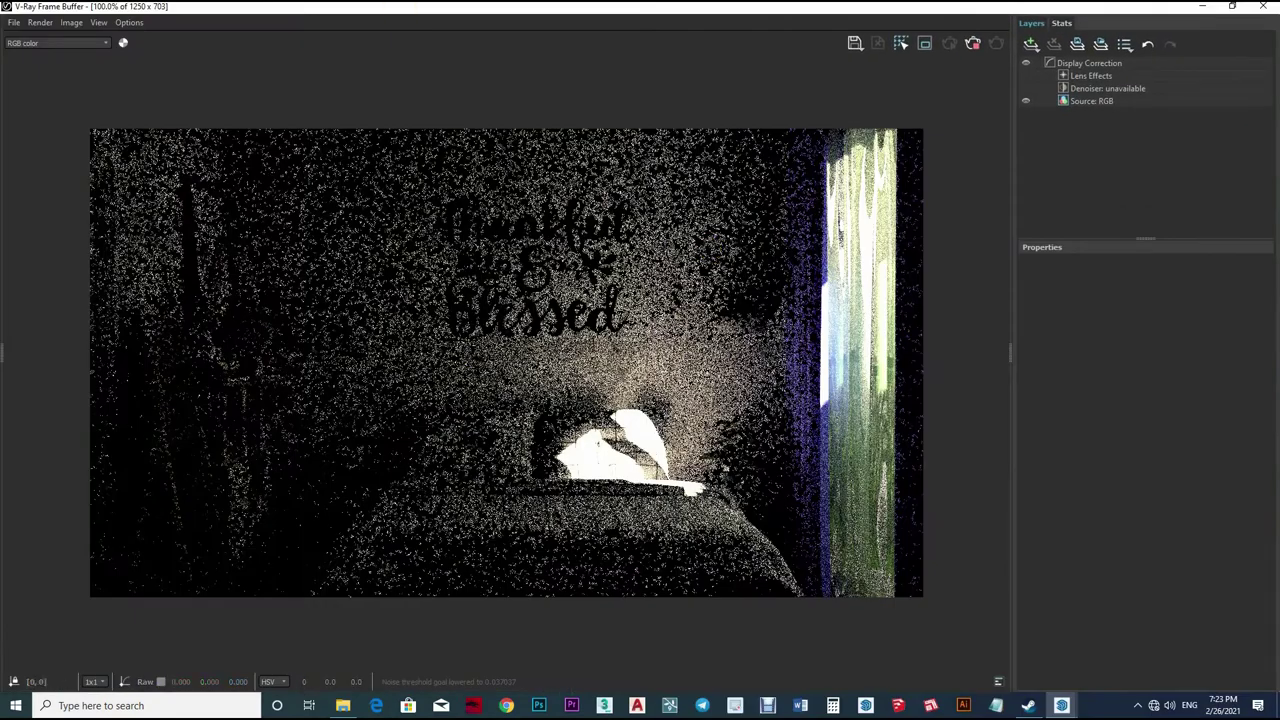
pyautogui.doubleClick(1206, 7)
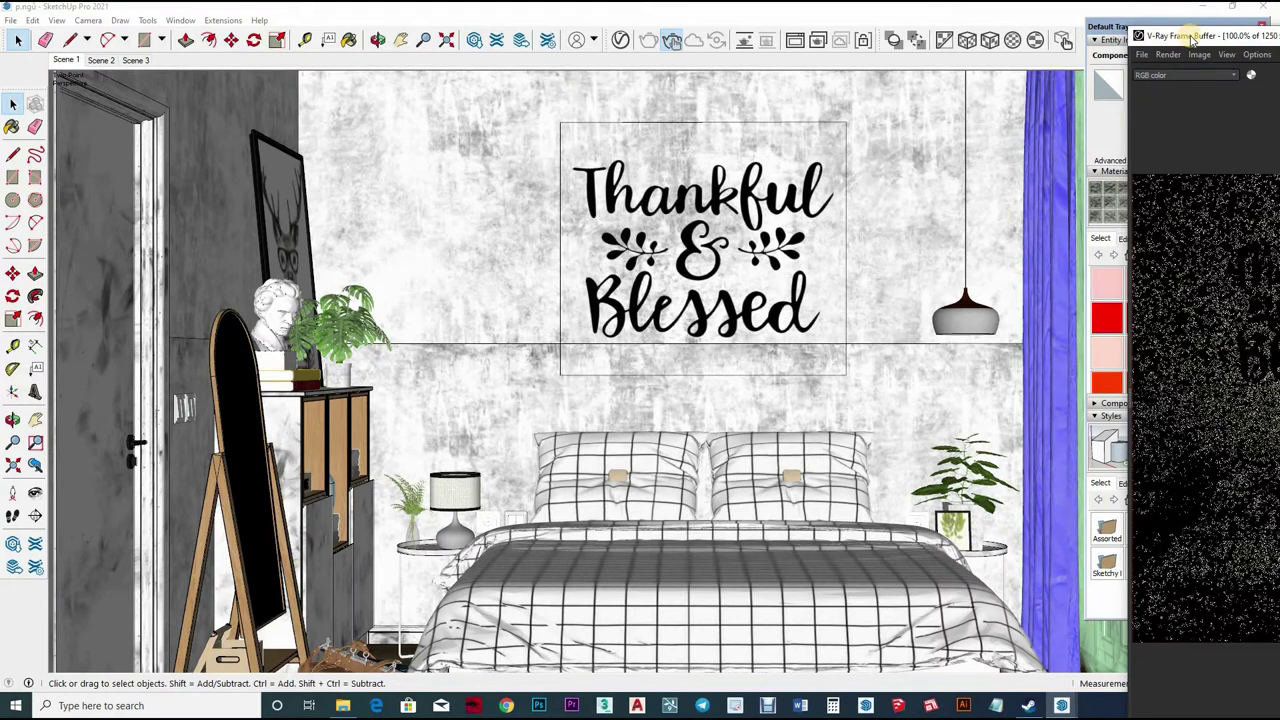
# Set the camera exposure value back to 9.5 and the Dome Light intensity to 3
pyautogui.click(812, 38)
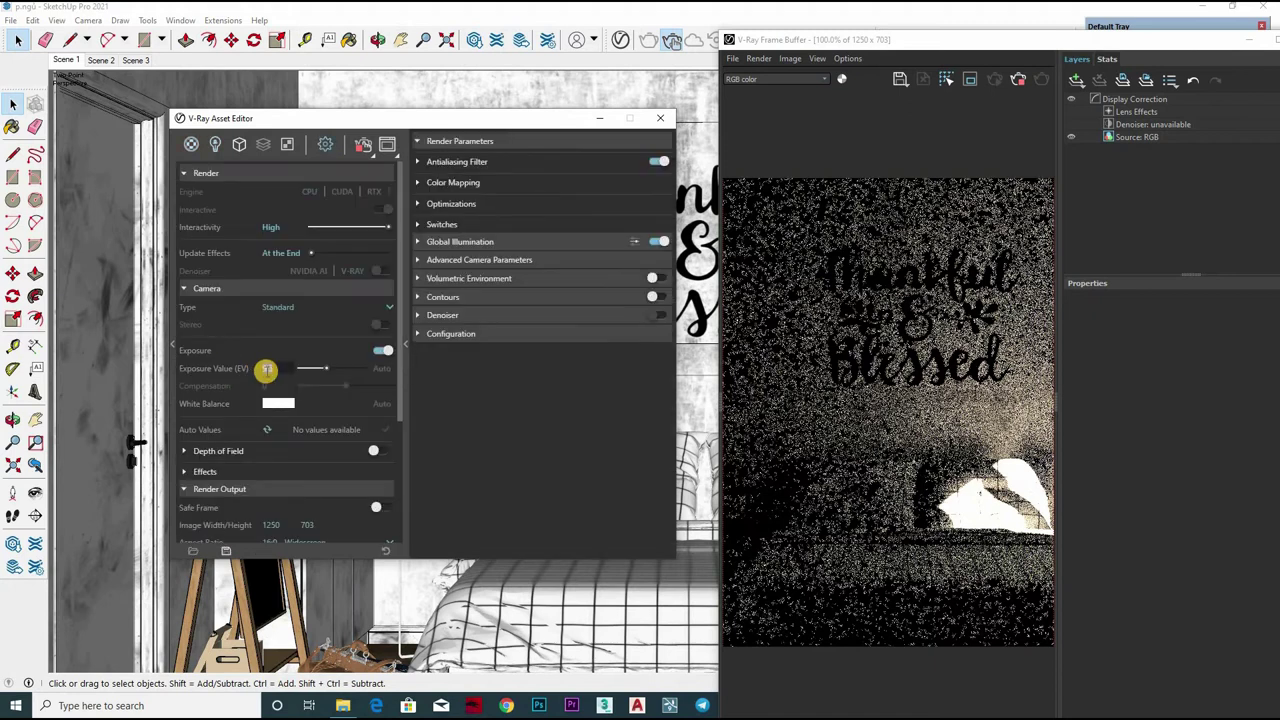
pyautogui.write('7.5')
pyautogui.press('Return')
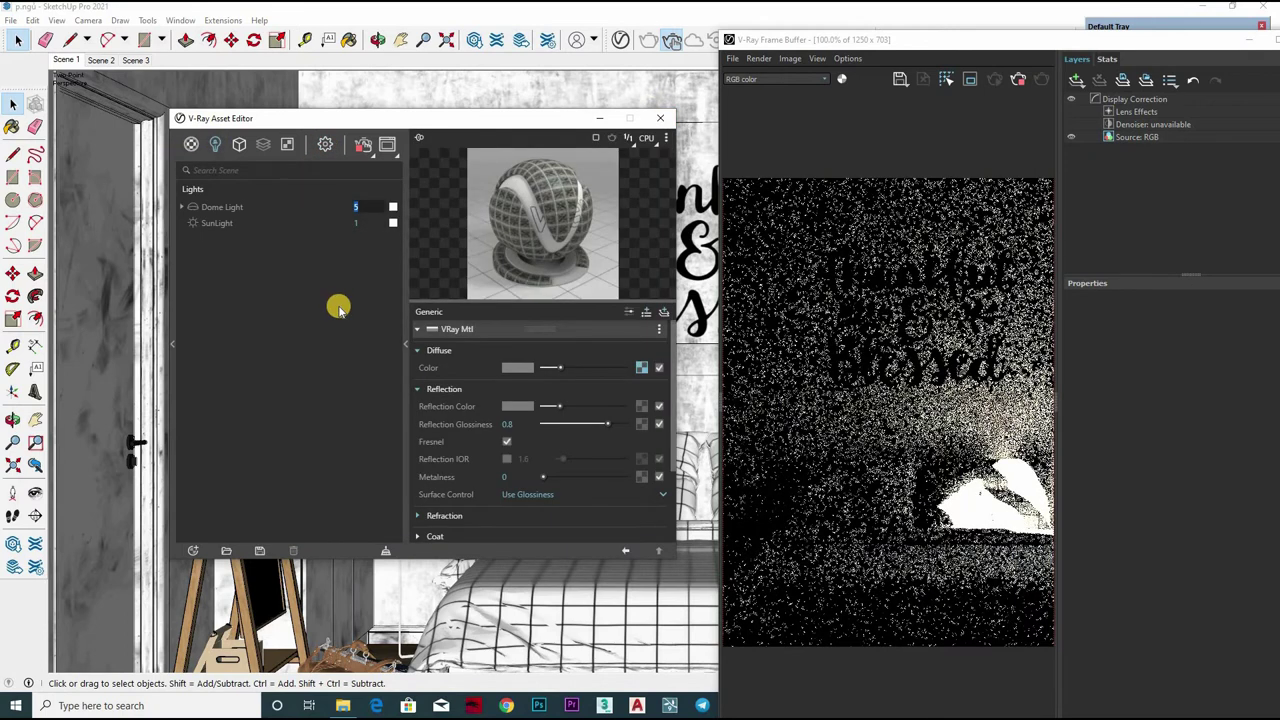
pyautogui.write('3')
pyautogui.press('Return')
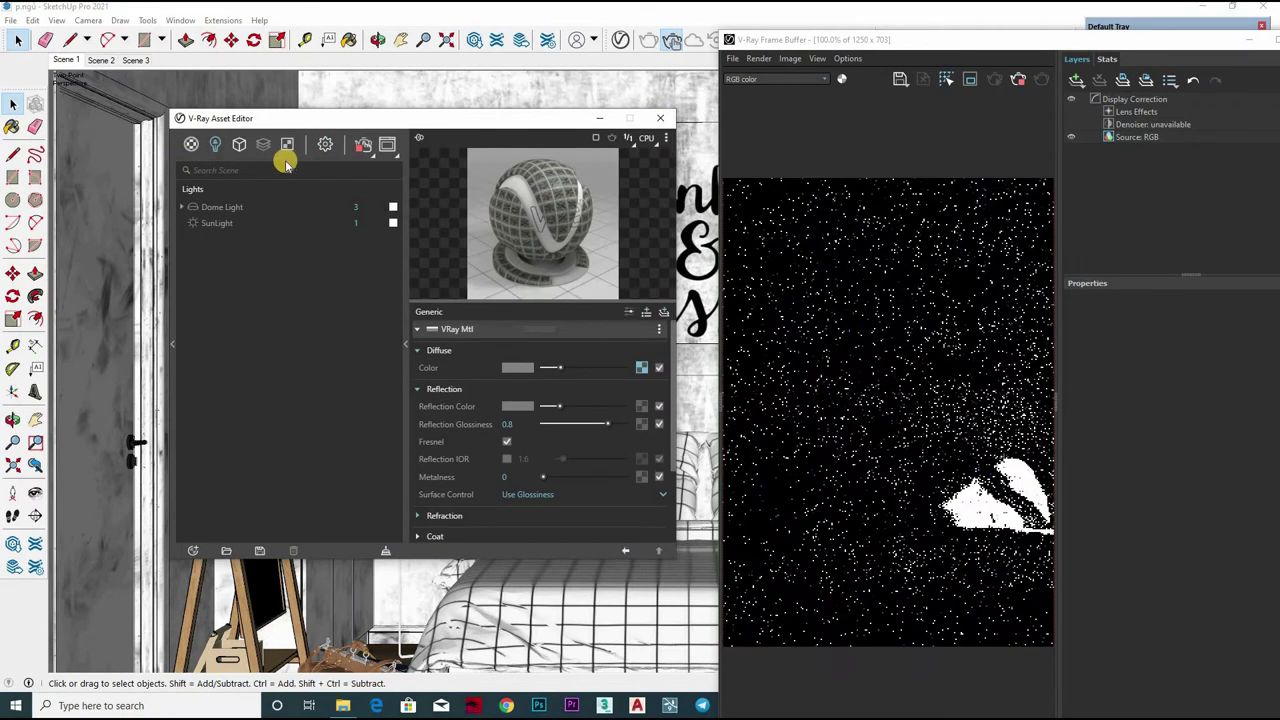
# Close the V-Ray Asset Editor and the Frame Buffer
pyautogui.click(334, 144)
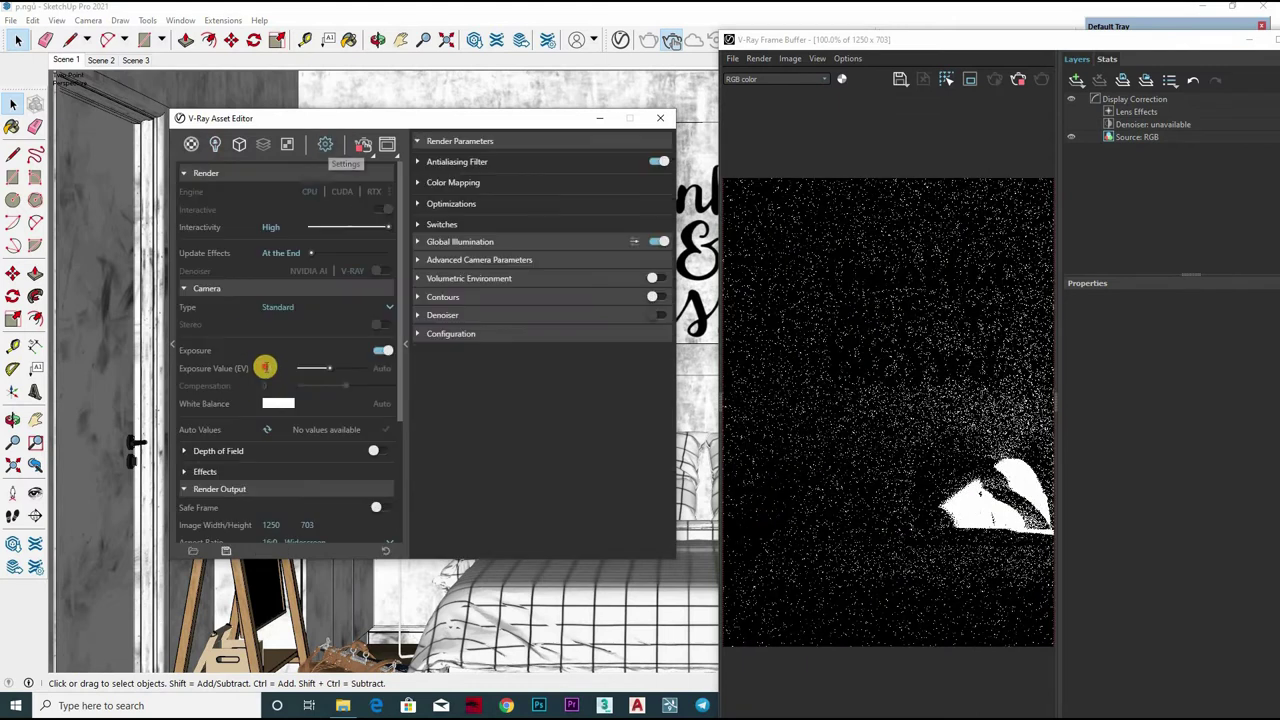
pyautogui.click(660, 118)
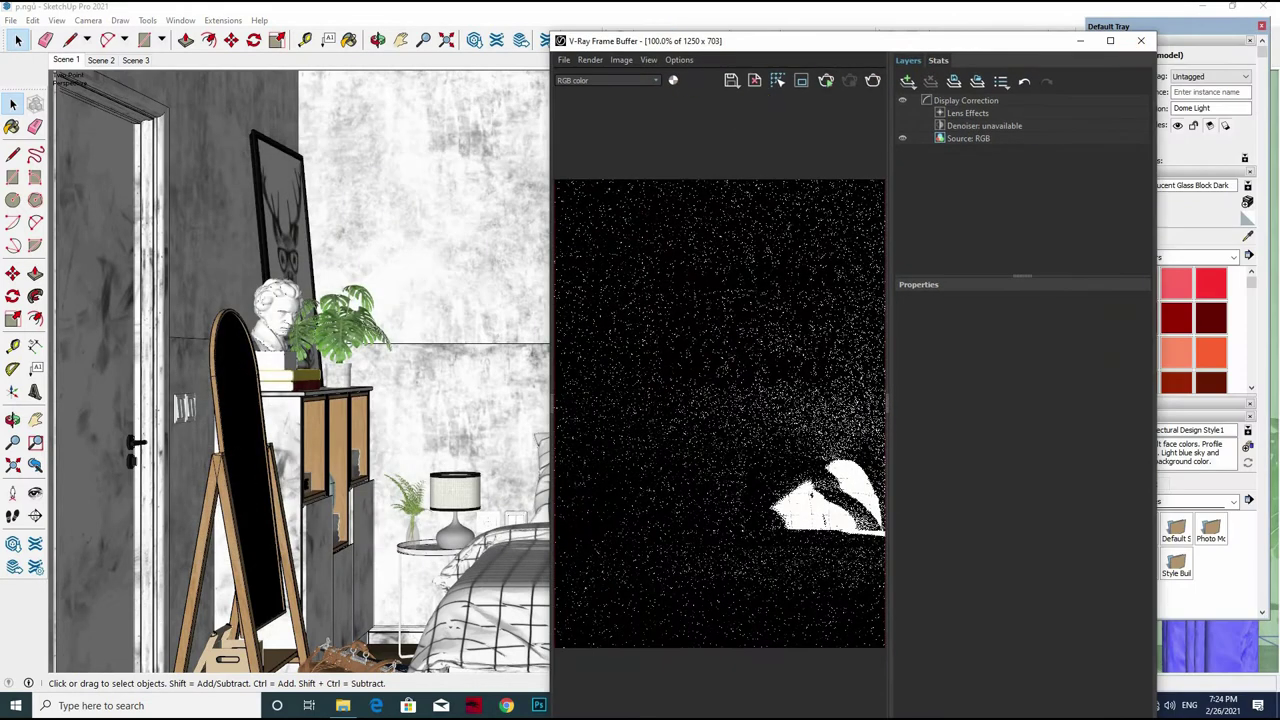
pyautogui.click(1120, 39)
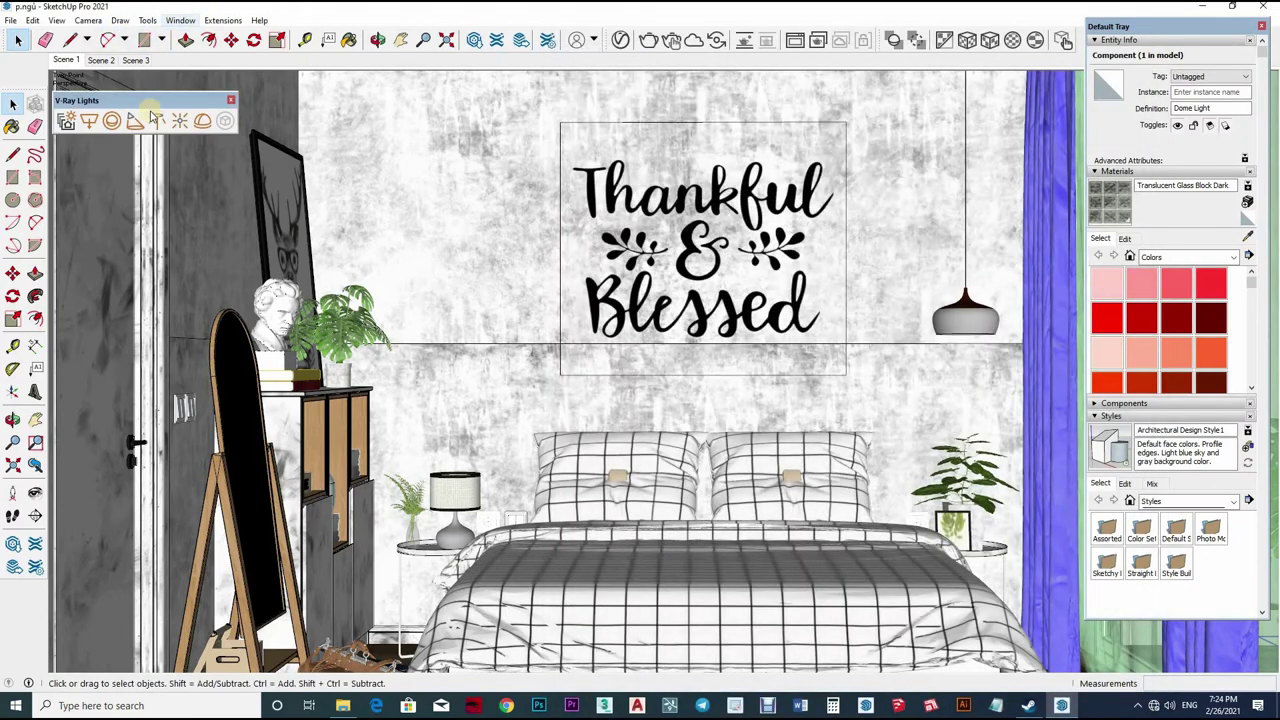
# Zoom to the origin, start an IES Light and browse the F: drive's All Lession and Symbol folder
pyautogui.scroll(5, 335, 172)
pyautogui.scroll(5, 335, 172)
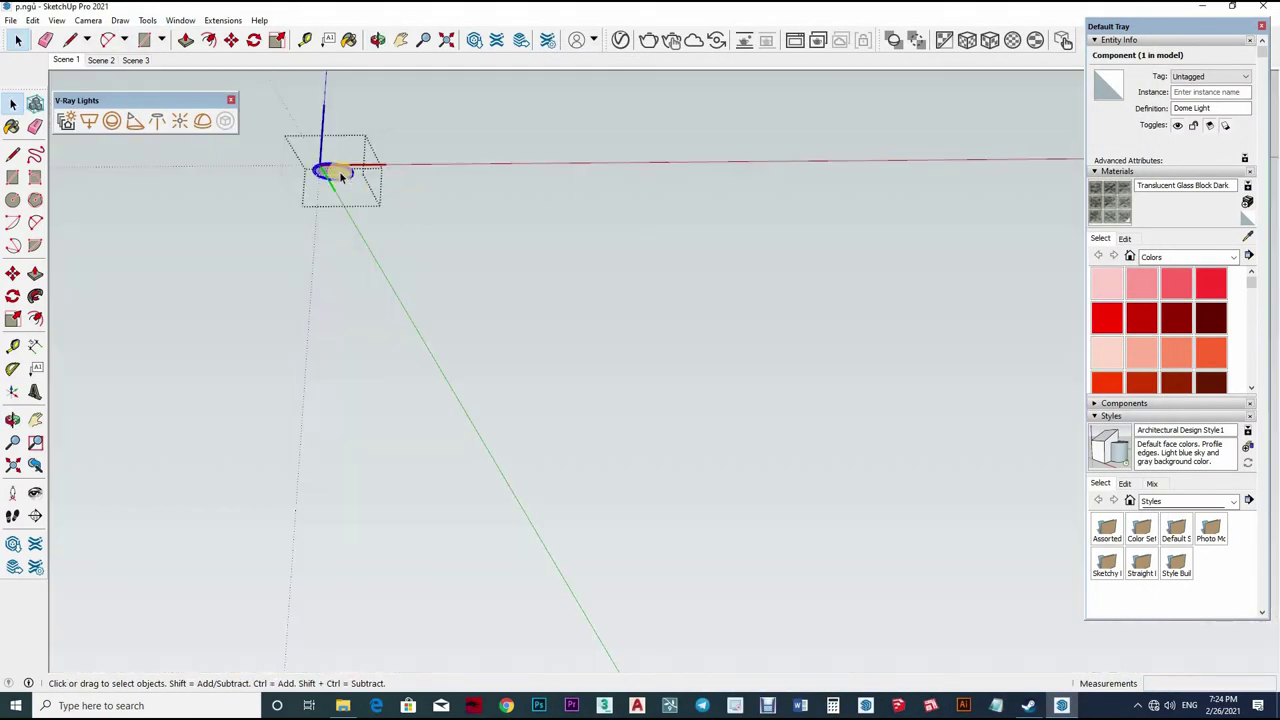
pyautogui.scroll(-2, 335, 172)
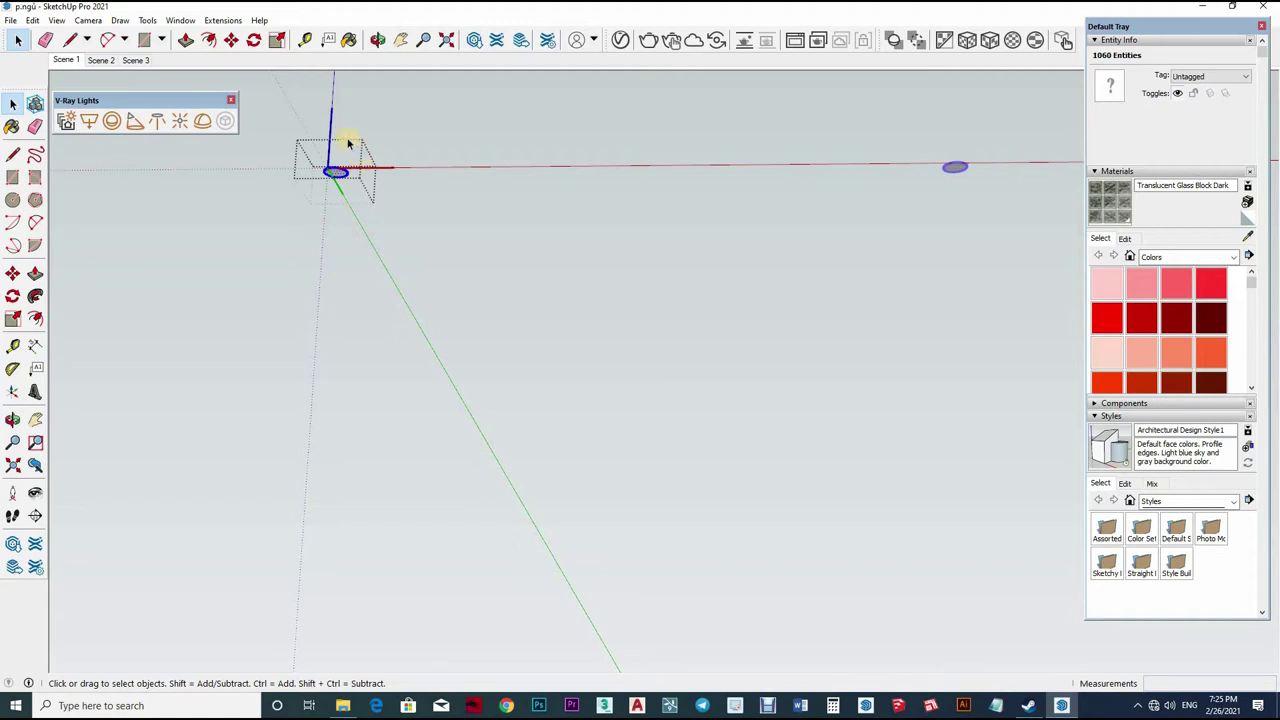
pyautogui.click(172, 118)
pyautogui.click(329, 194)
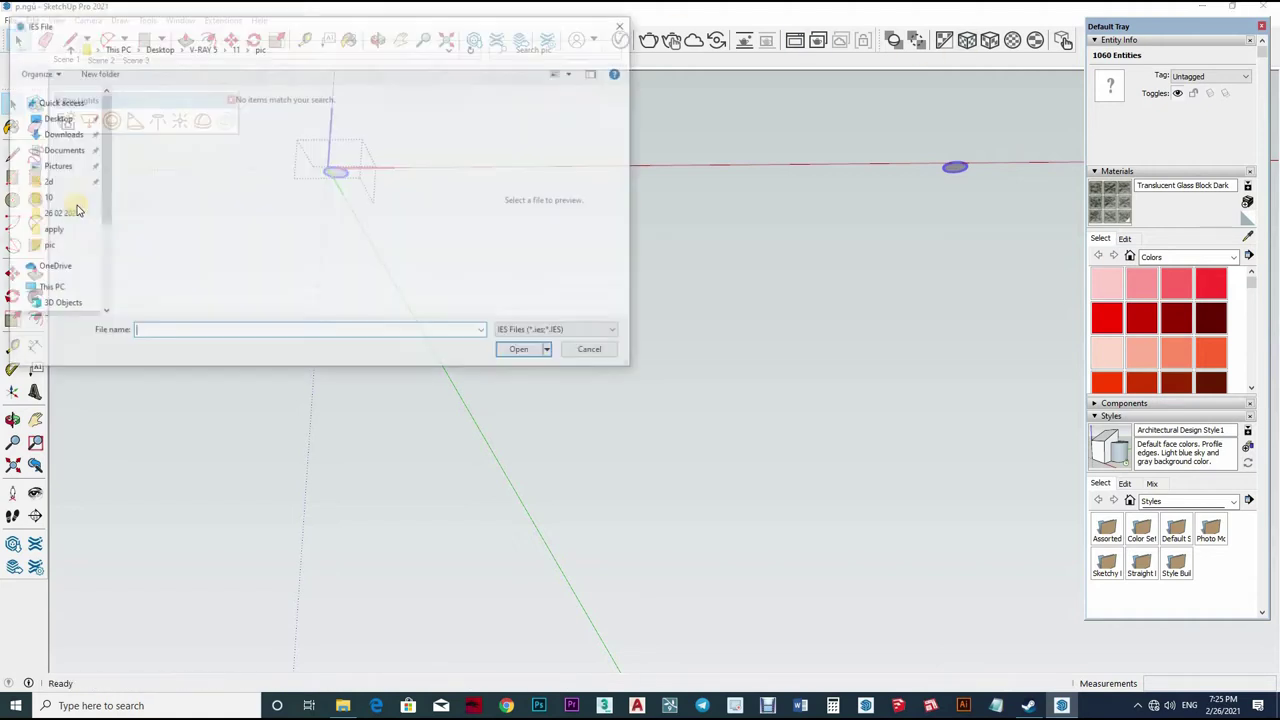
pyautogui.click(60, 277)
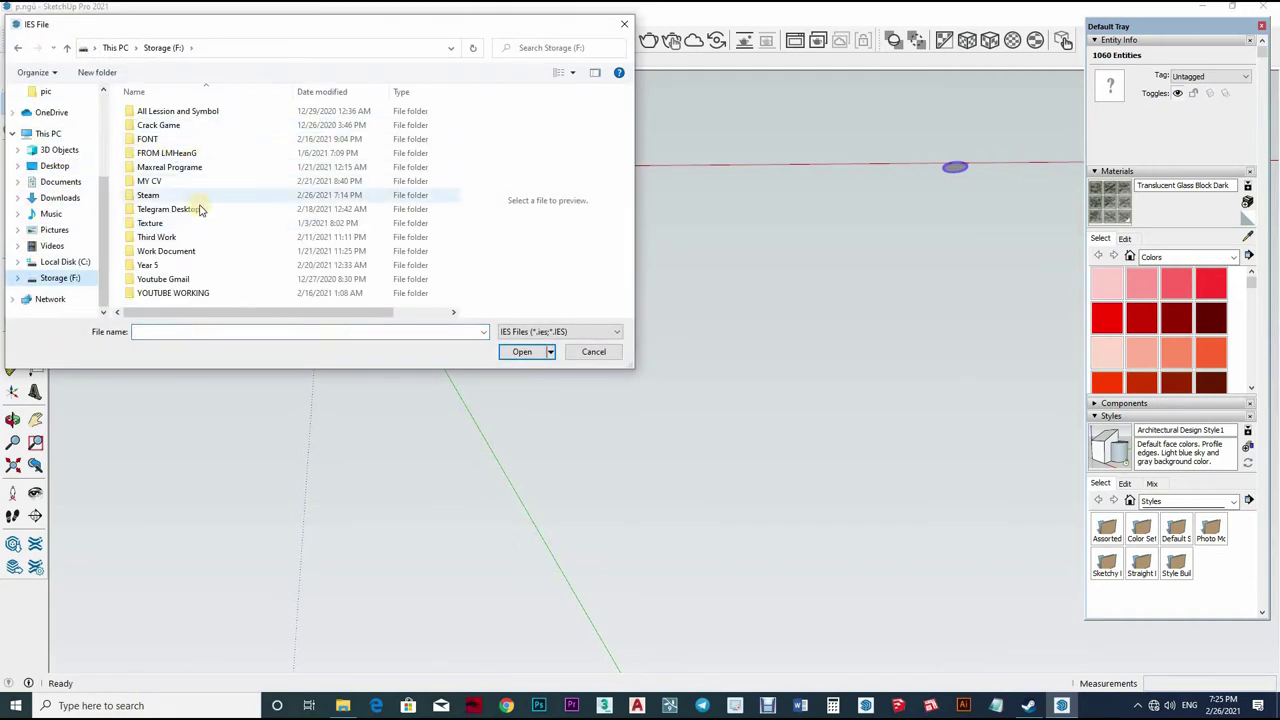
pyautogui.doubleClick(177, 111)
# Load the 29.IES profile from the IES LIGHT\ies folder and place the light near the origin
pyautogui.scroll(-5, 177, 220)
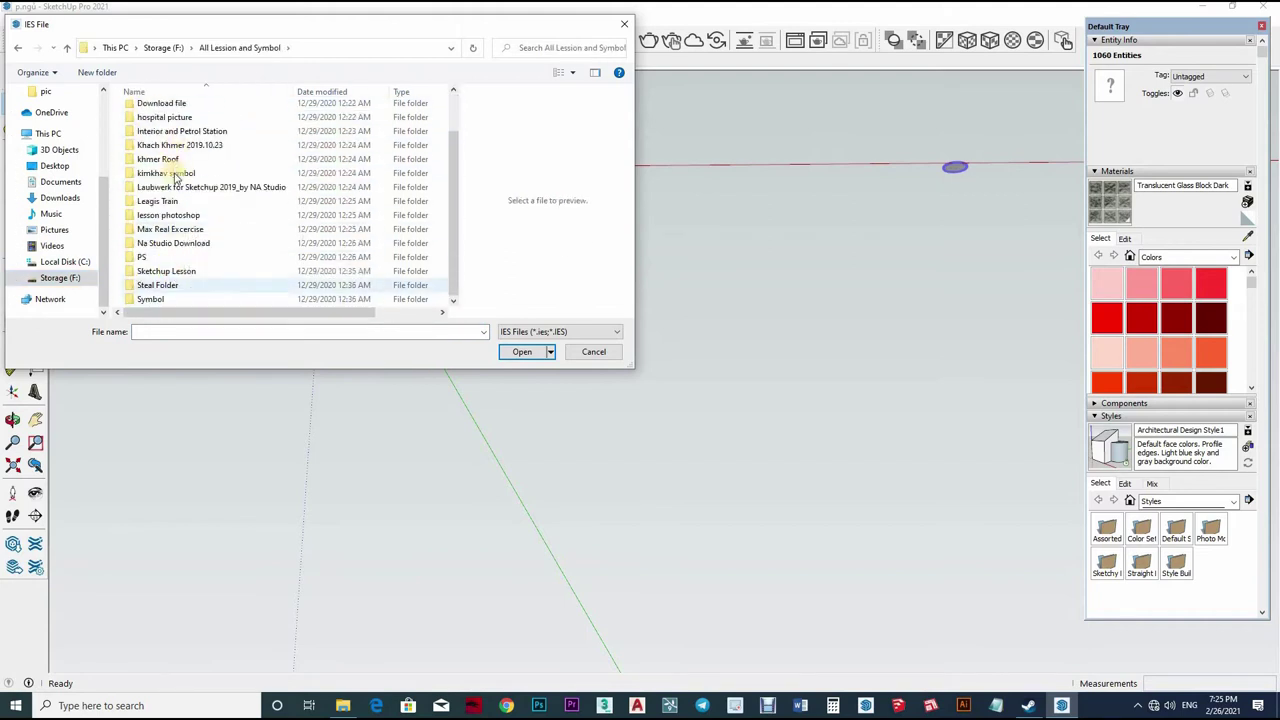
pyautogui.doubleClick(172, 171)
pyautogui.doubleClick(150, 125)
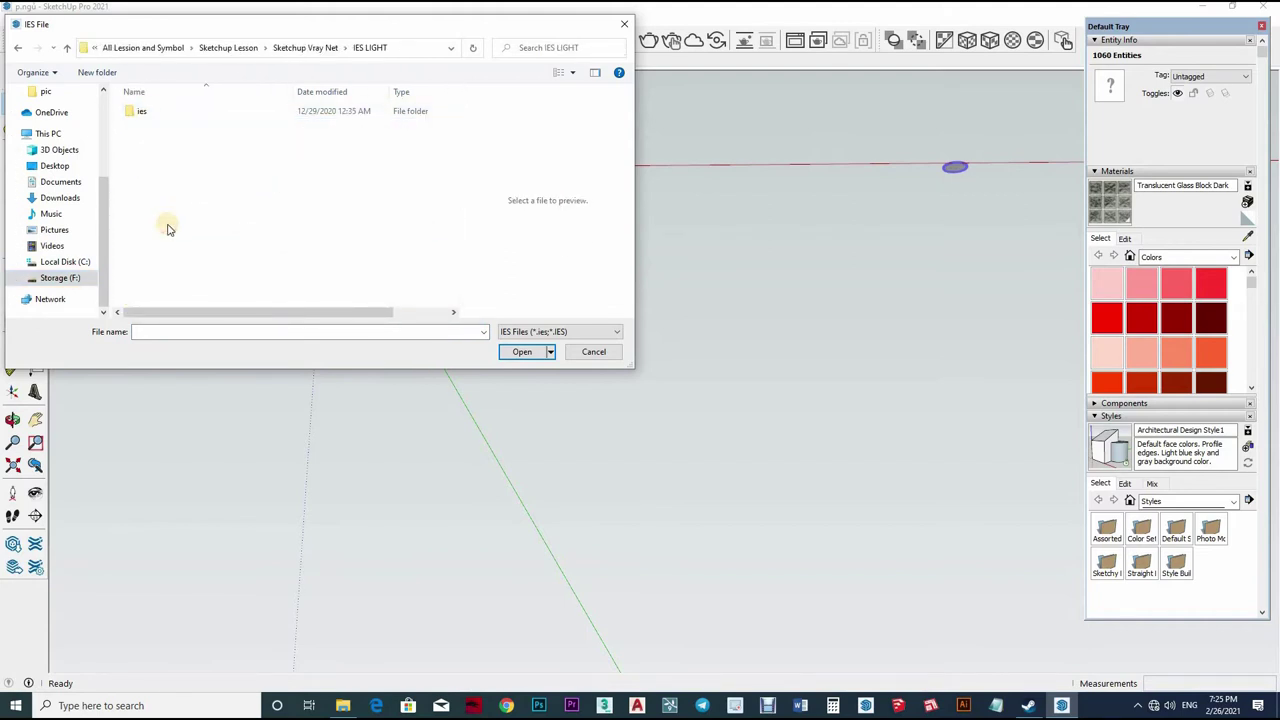
pyautogui.doubleClick(145, 110)
pyautogui.scroll(-5, 158, 285)
pyautogui.doubleClick(147, 285)
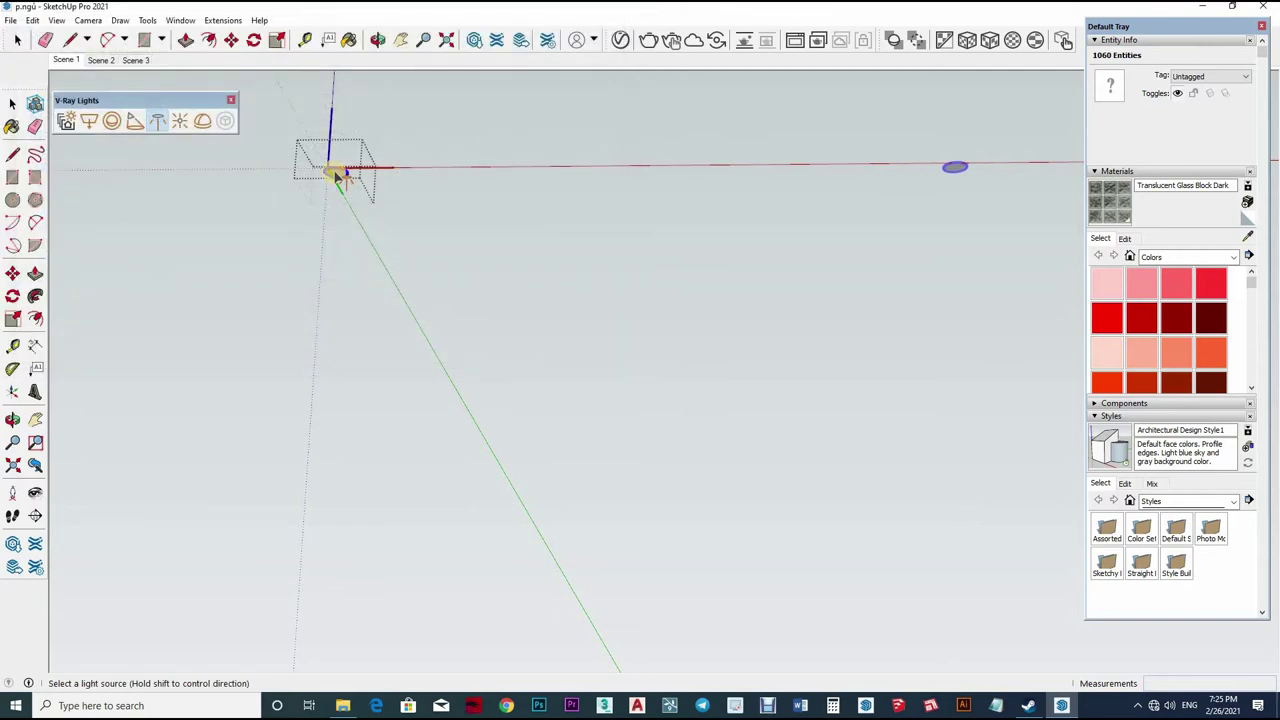
pyautogui.click(340, 177)
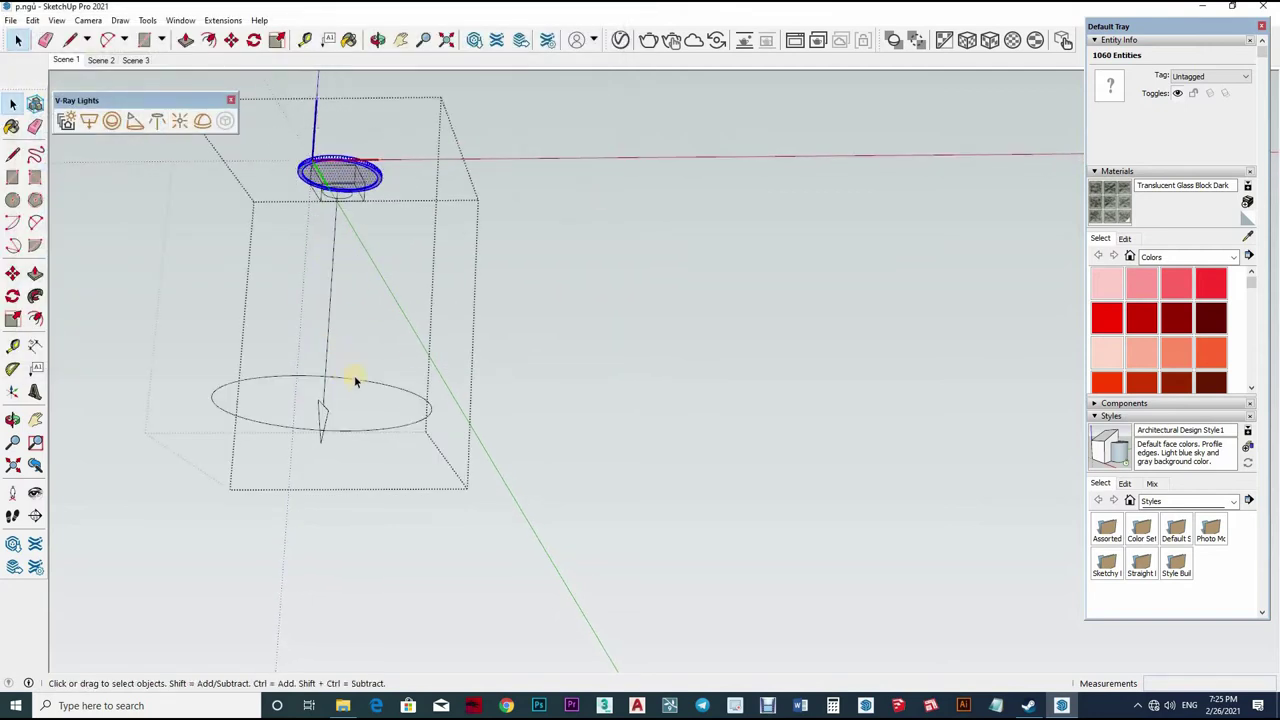
pyautogui.click(408, 373)
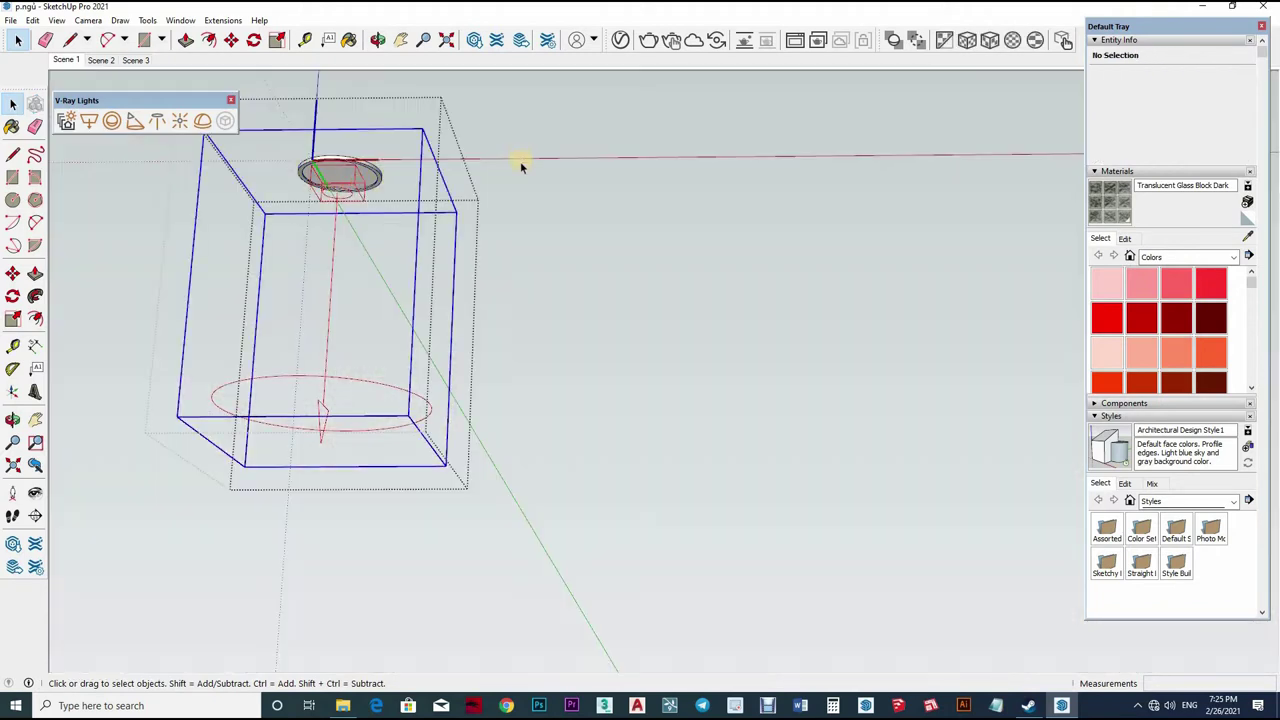
# Give the IES light 5000 lm intensity and a faint warm, slightly orange white colour
pyautogui.click(620, 40)
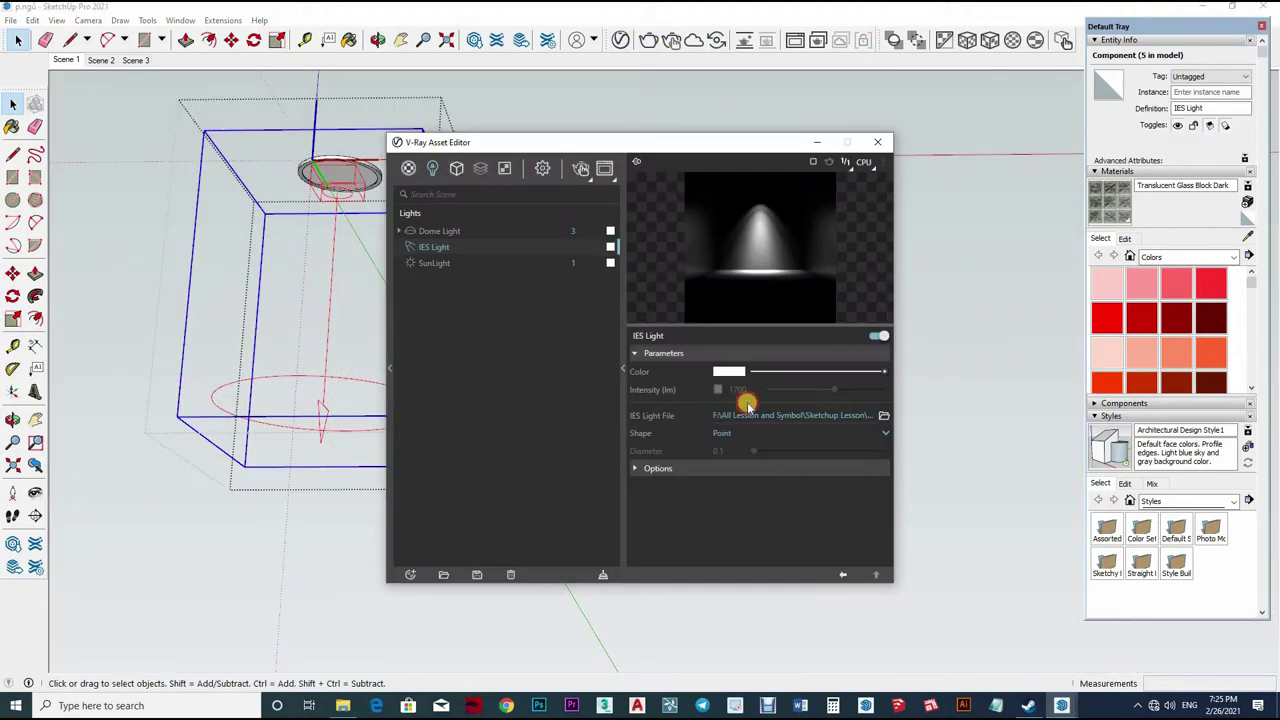
pyautogui.click(725, 393)
pyautogui.write('5000')
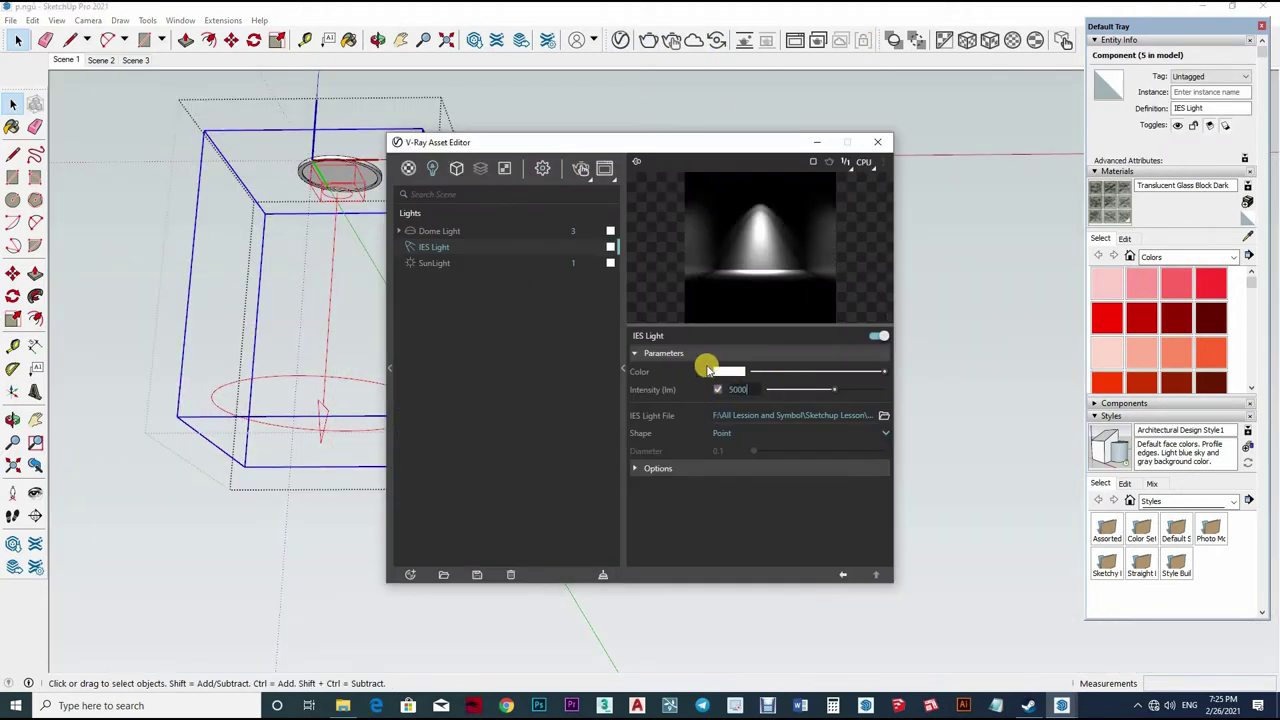
pyautogui.click(707, 369)
pyautogui.click(613, 272)
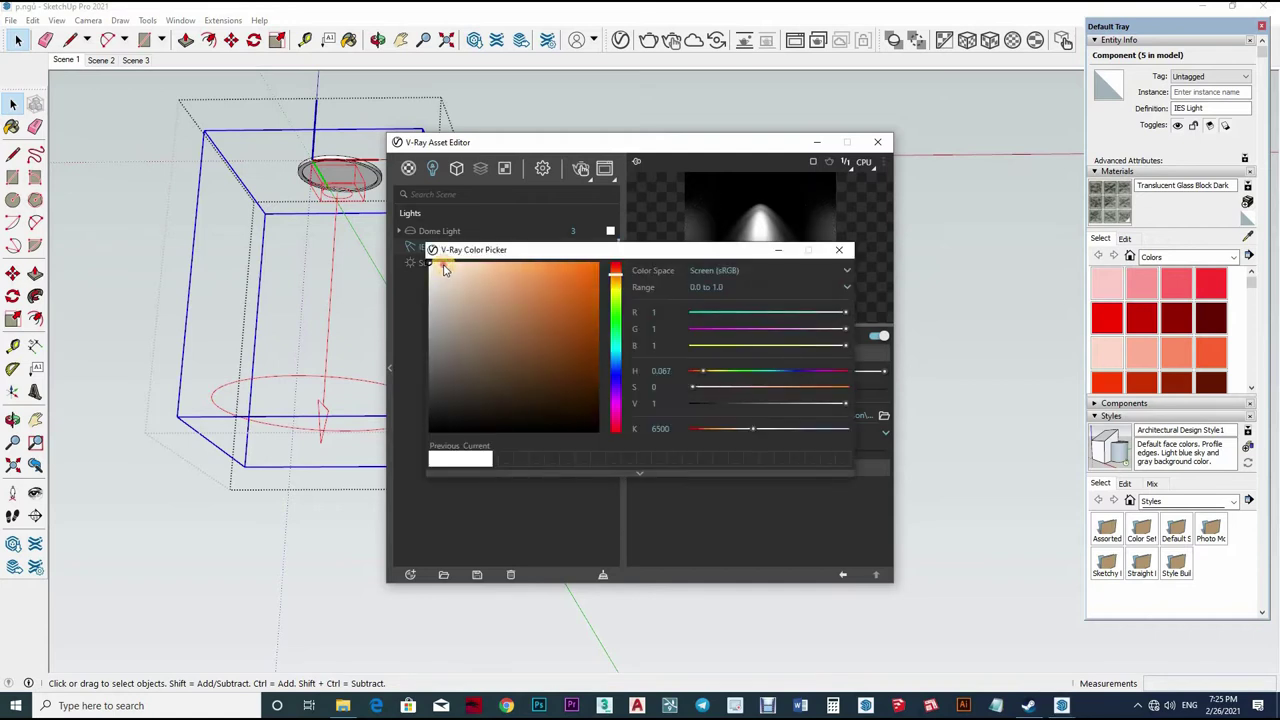
pyautogui.click(445, 269)
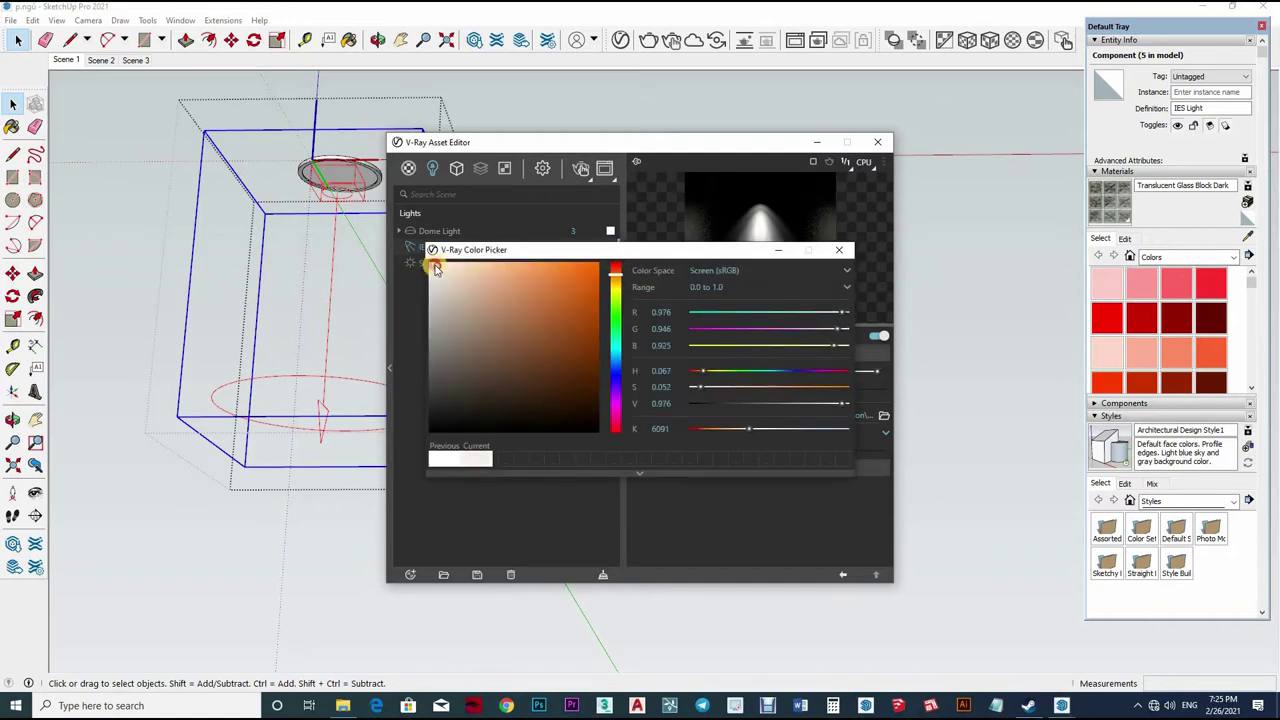
pyautogui.click(879, 145)
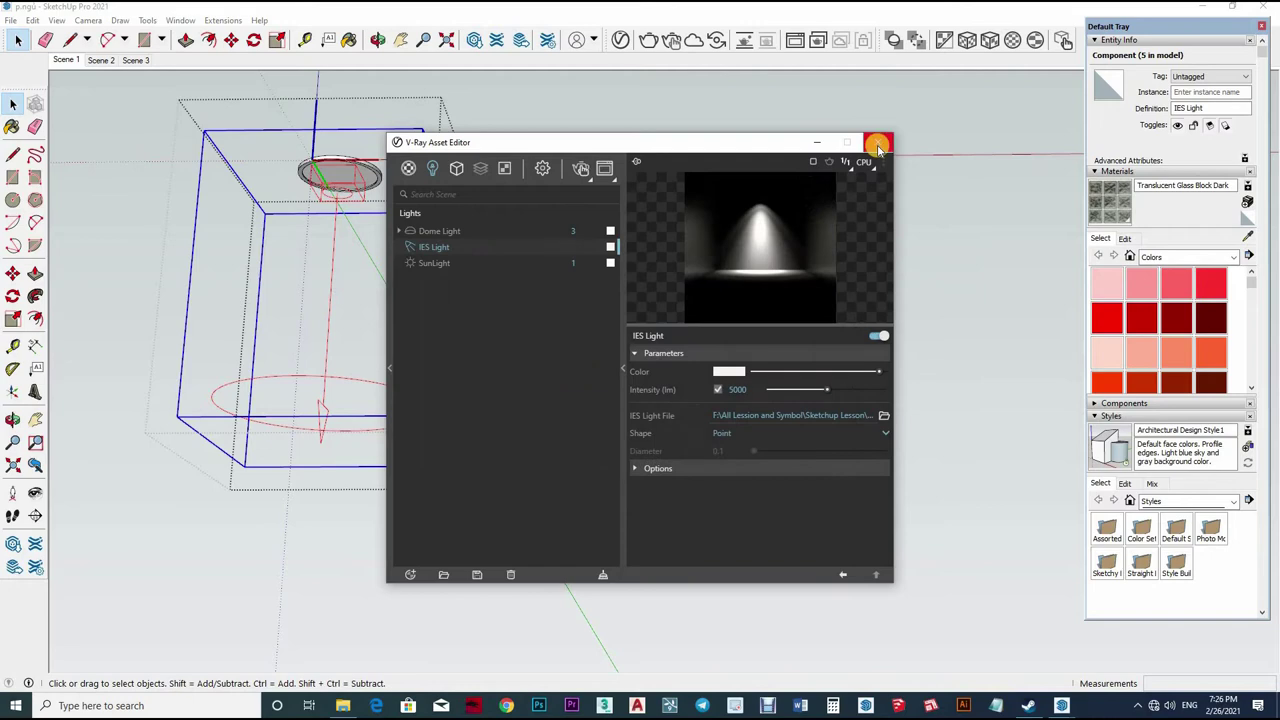
pyautogui.click(585, 214)
# Leave the light component, orbit back to the bedroom wall and select the ceiling IES light
pyautogui.click(594, 292)
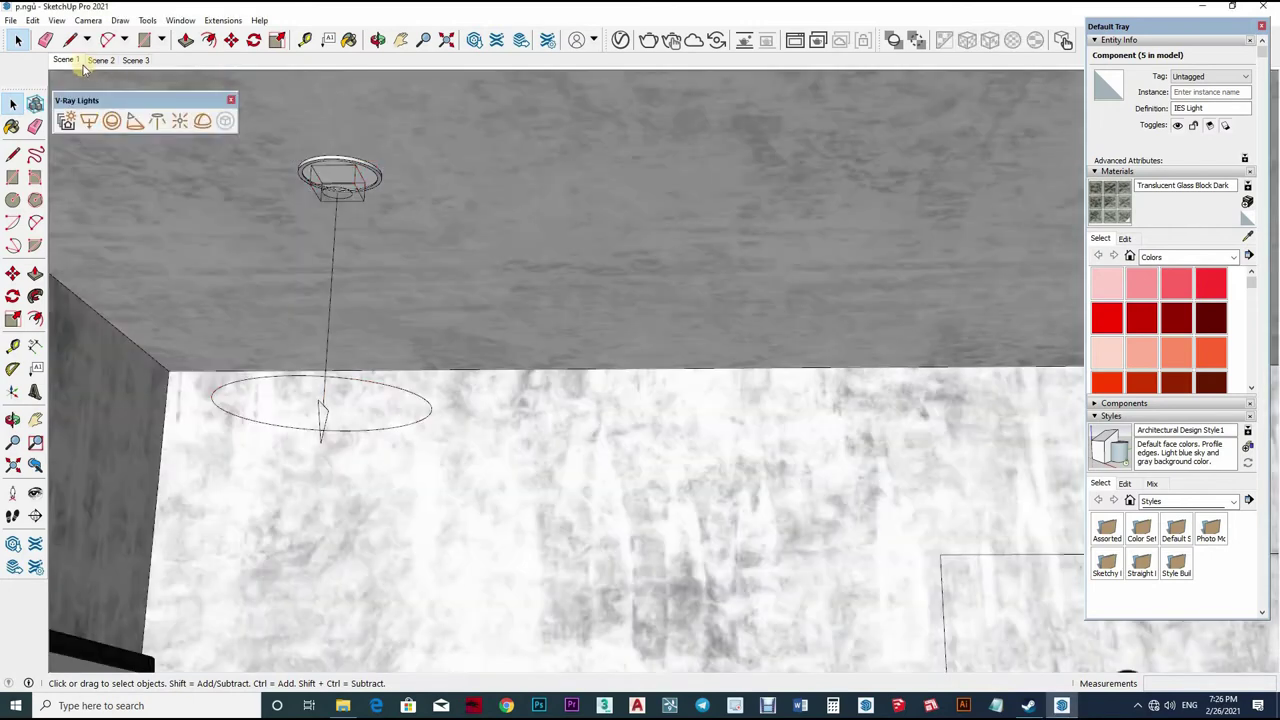
pyautogui.moveTo(561, 183)
pyautogui.mouseDown(button='middle')
pyautogui.moveTo(746, 250)
pyautogui.moveTo(884, 263)
pyautogui.mouseUp(button='middle')
pyautogui.scroll(-5, 884, 263)
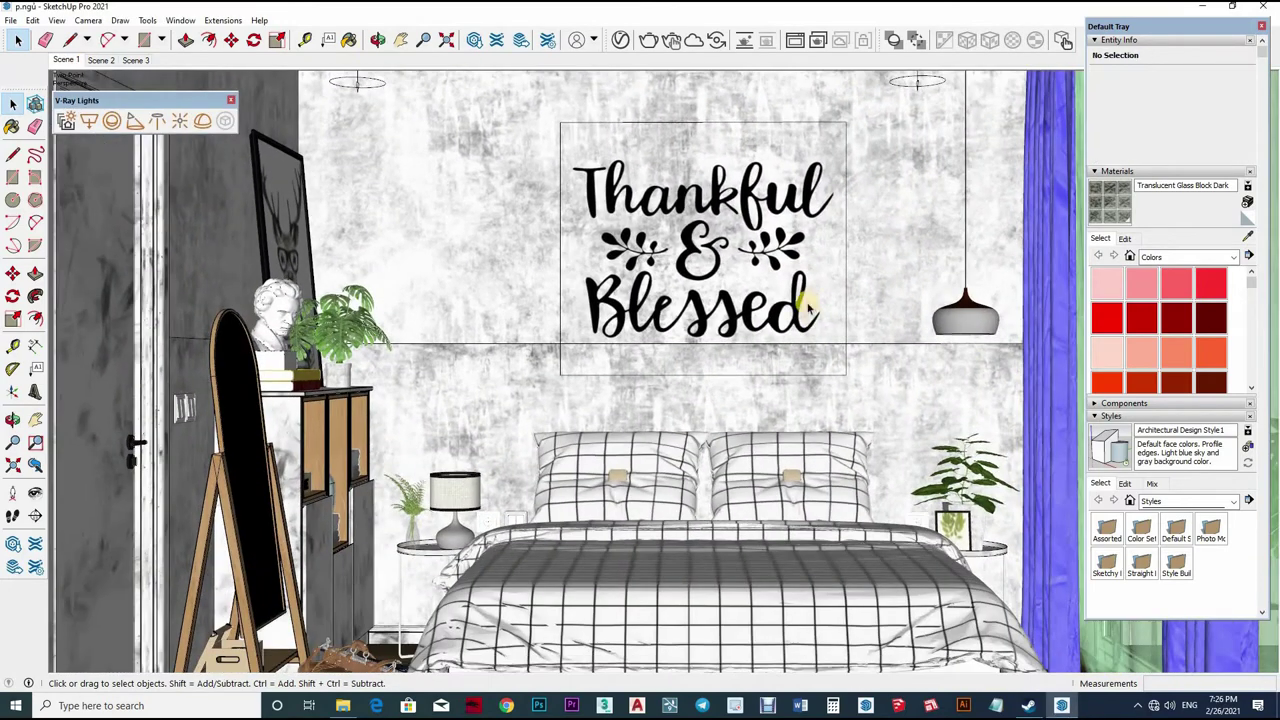
pyautogui.scroll(5, 776, 320)
pyautogui.scroll(-4, 776, 320)
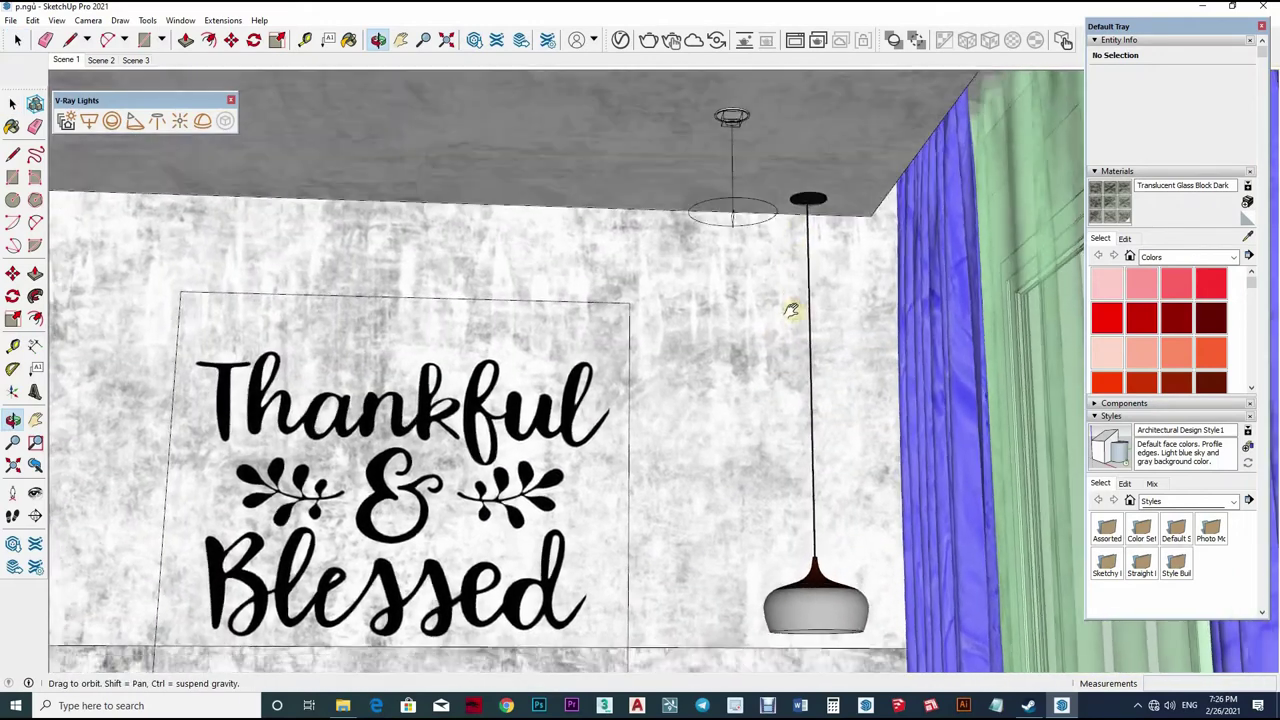
pyautogui.scroll(3, 760, 290)
pyautogui.click(760, 293)
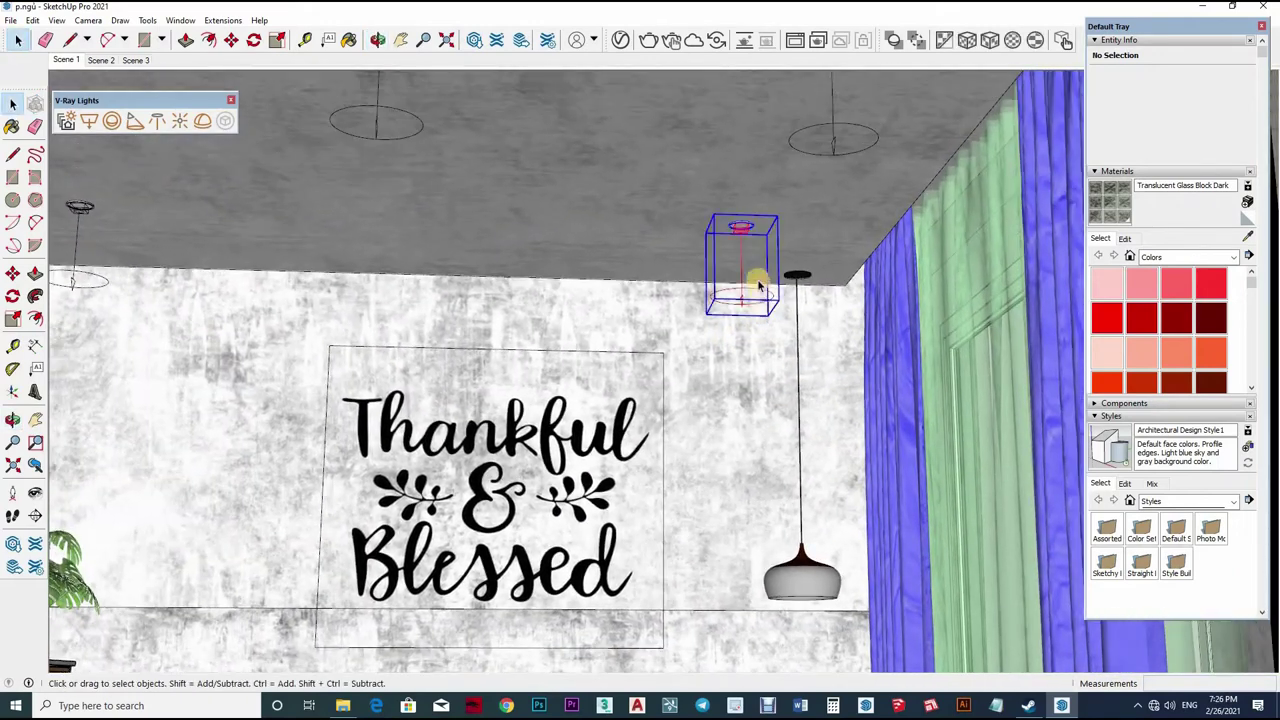
pyautogui.scroll(2, 730, 265)
pyautogui.scroll(-4, 733, 267)
pyautogui.scroll(2, 760, 250)
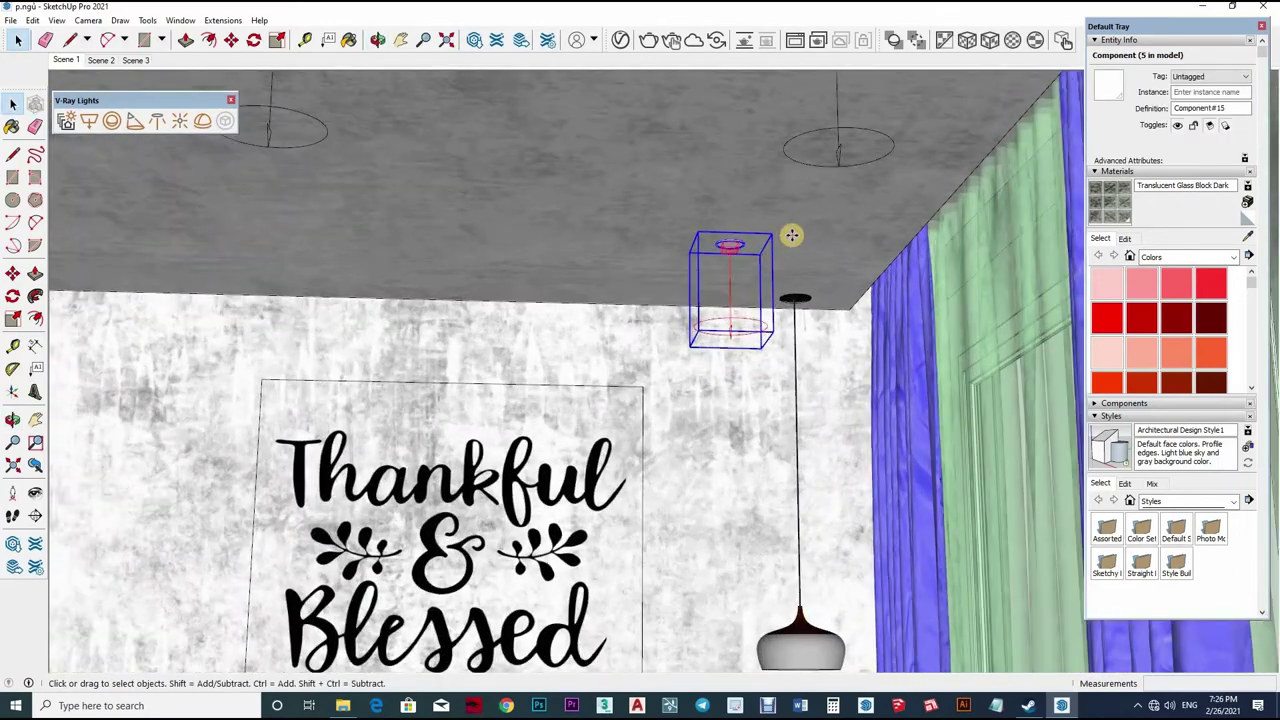
# Copy the IES light with Move+Ctrl and position the copy just beneath the pendant lamp shade
pyautogui.press('m')
pyautogui.click(768, 228)
pyautogui.press('ctrl')
pyautogui.scroll(1, 830, 476)
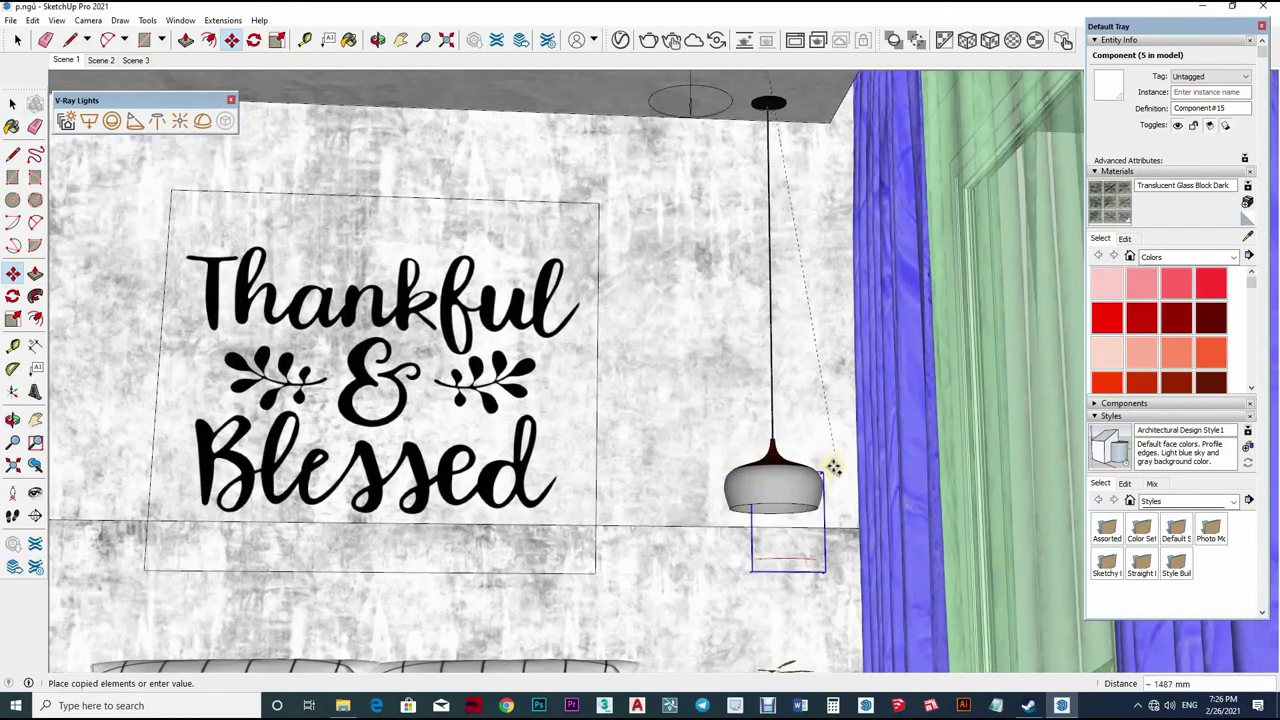
pyautogui.click(751, 410)
pyautogui.scroll(2, 720, 430)
pyautogui.scroll(1, 700, 428)
pyautogui.click(709, 435)
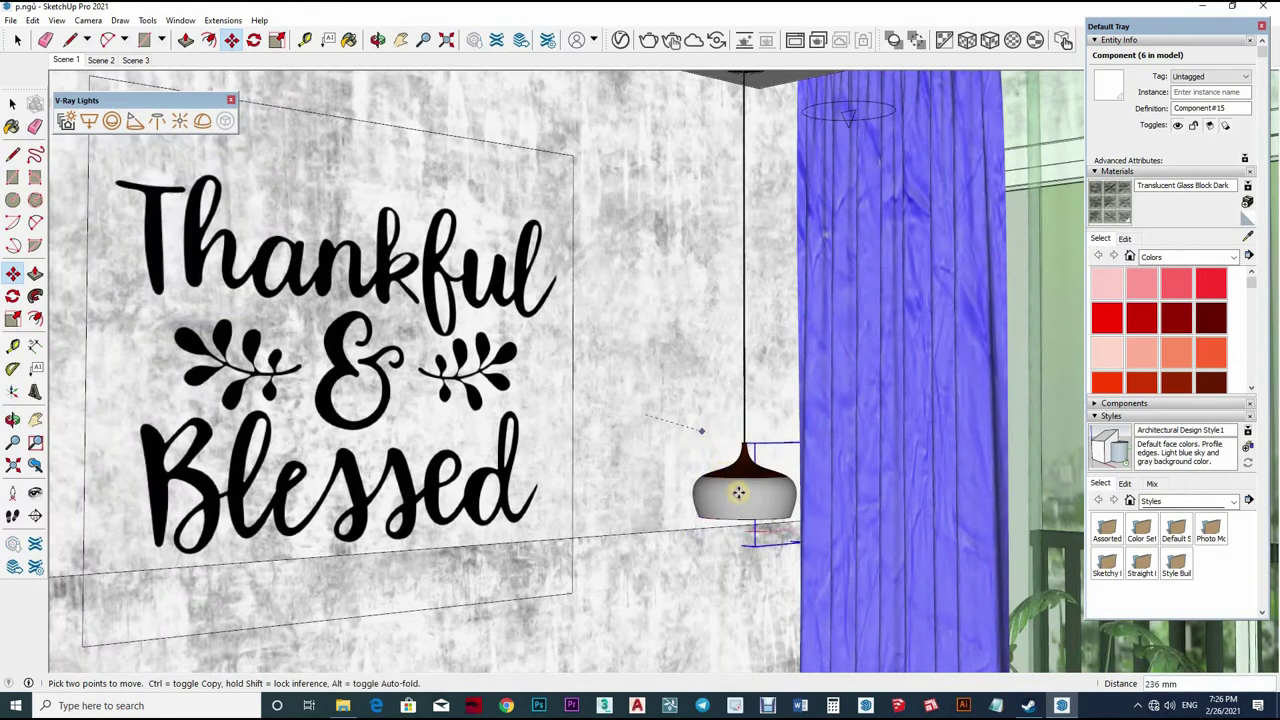
pyautogui.scroll(-1, 750, 462)
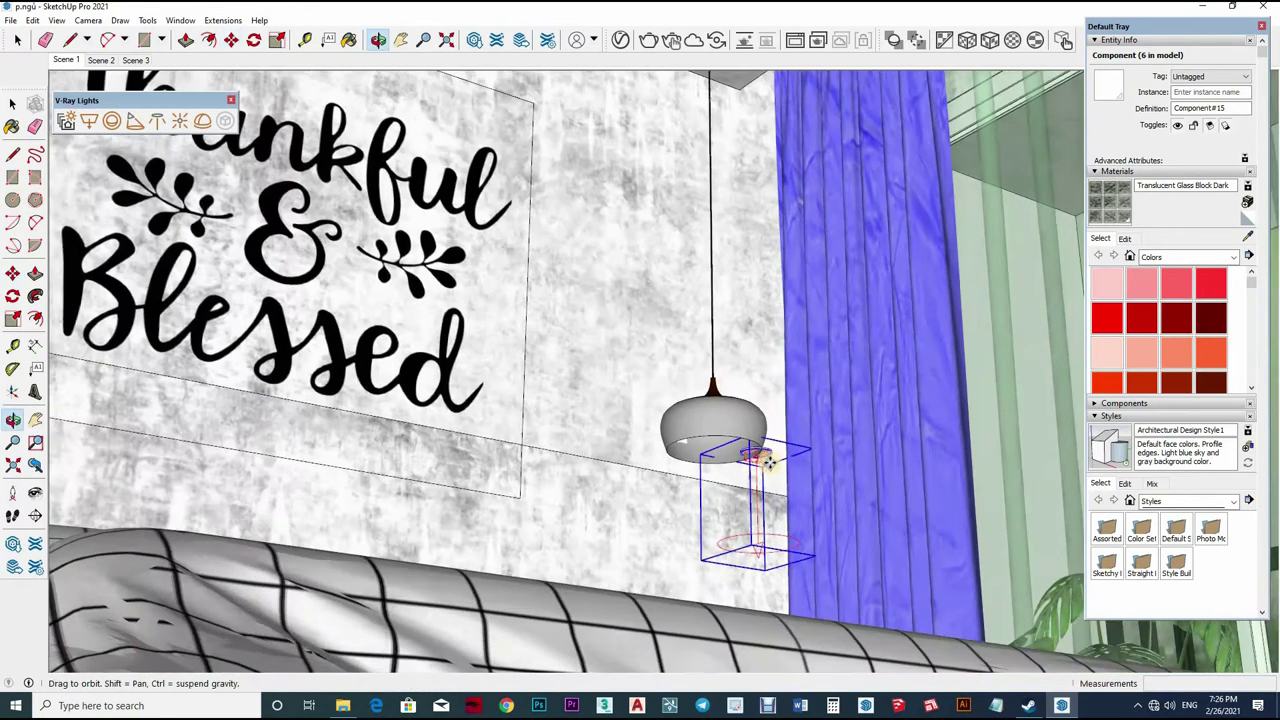
pyautogui.scroll(1, 765, 457)
pyautogui.scroll(2, 760, 467)
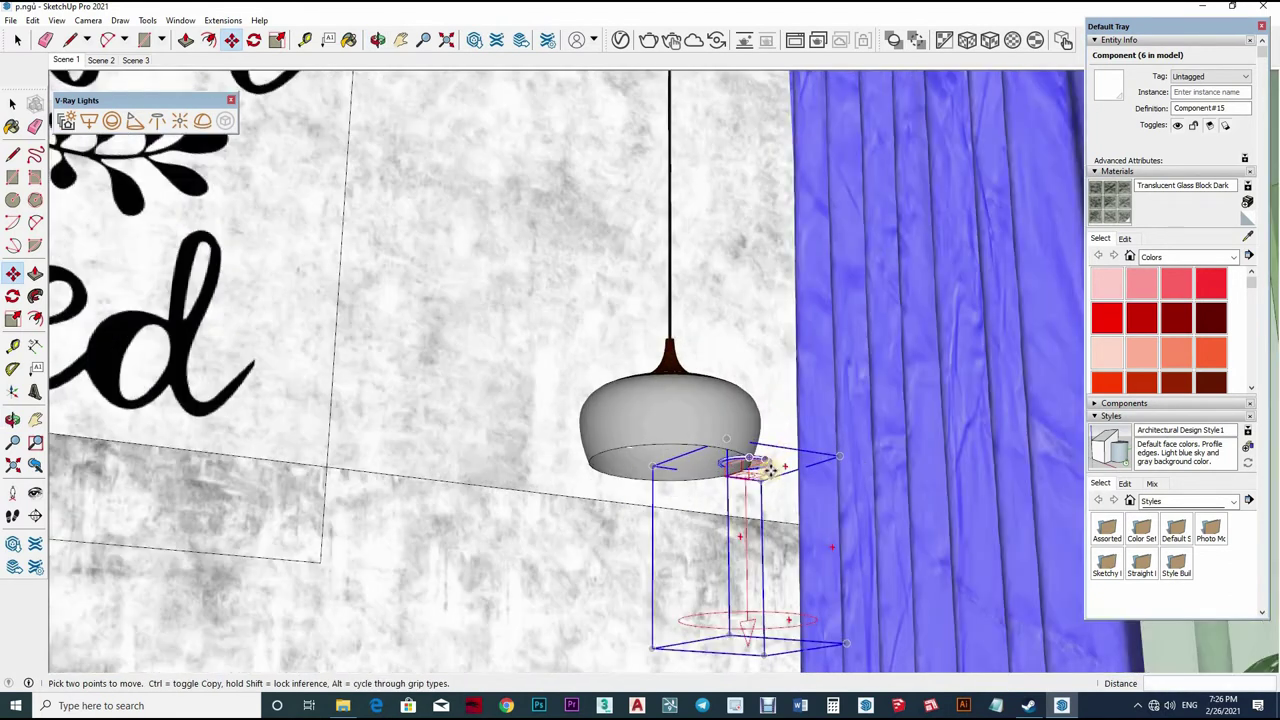
pyautogui.click(755, 485)
pyautogui.press('space')
pyautogui.scroll(2, 760, 460)
# Copy the IES light from inside its group to the clipboard and exit the group
pyautogui.doubleClick(751, 487)
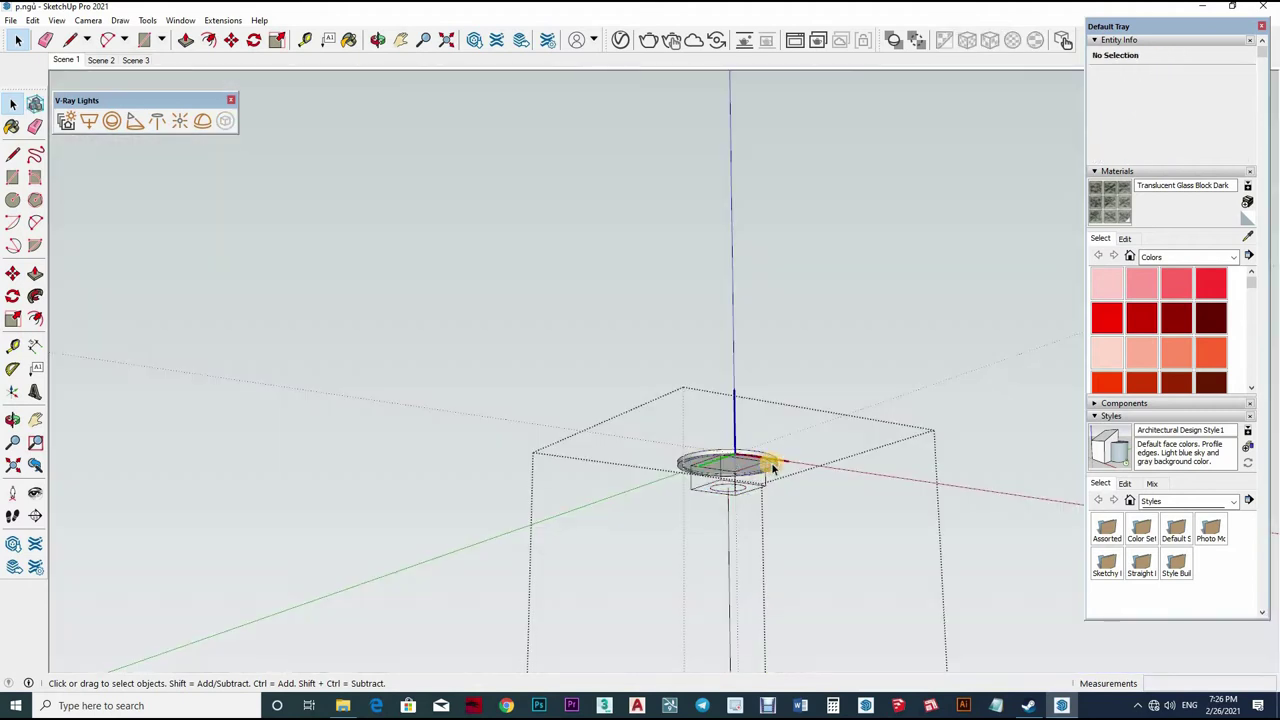
pyautogui.scroll(-1, 752, 487)
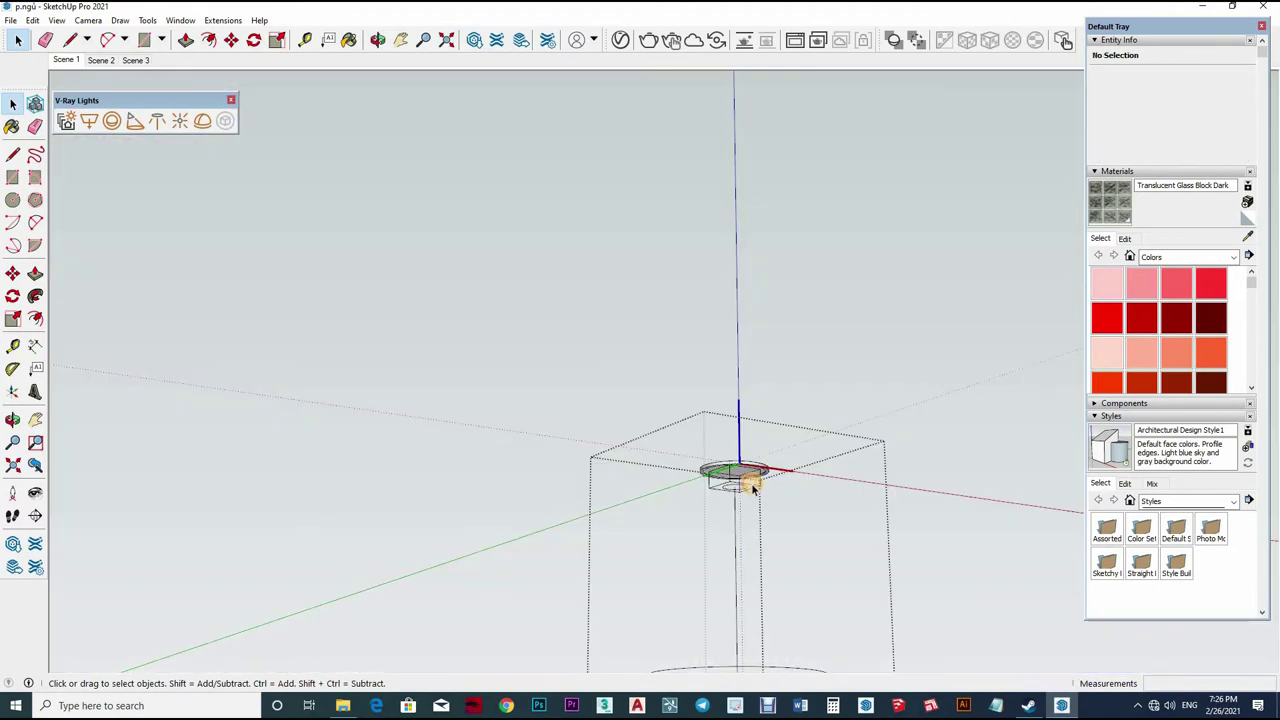
pyautogui.press('Escape')
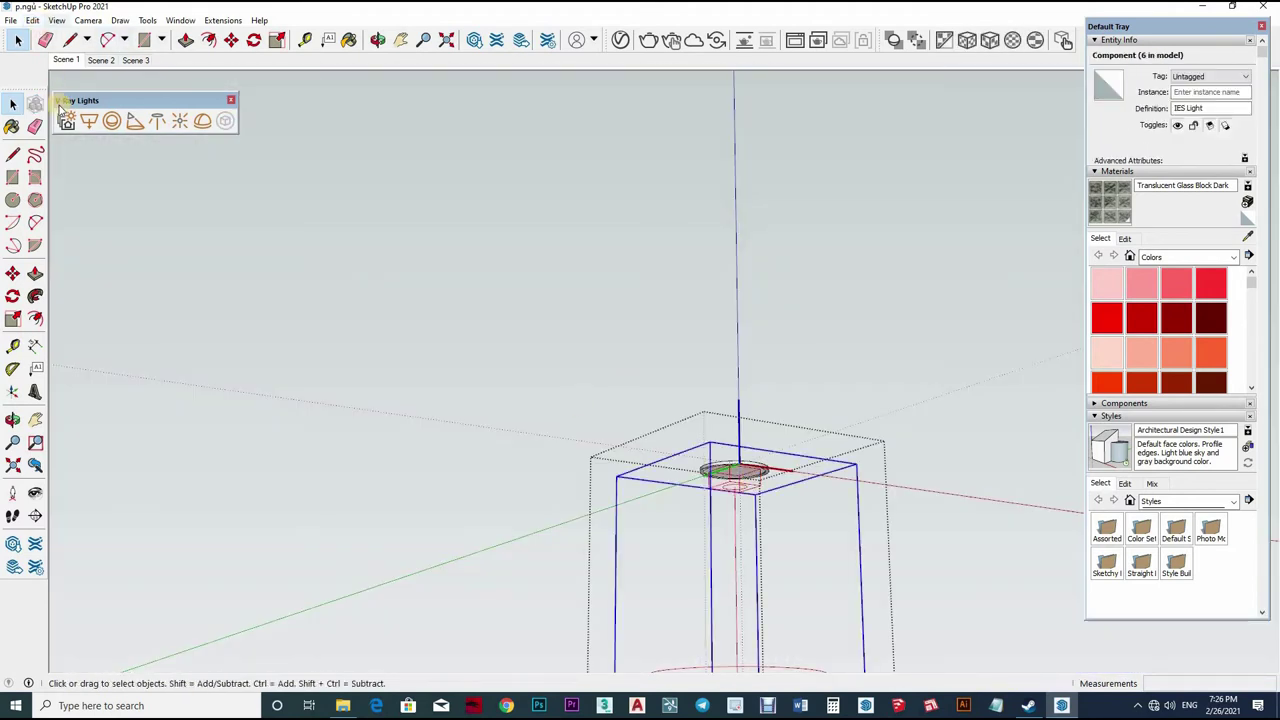
pyautogui.click(33, 20)
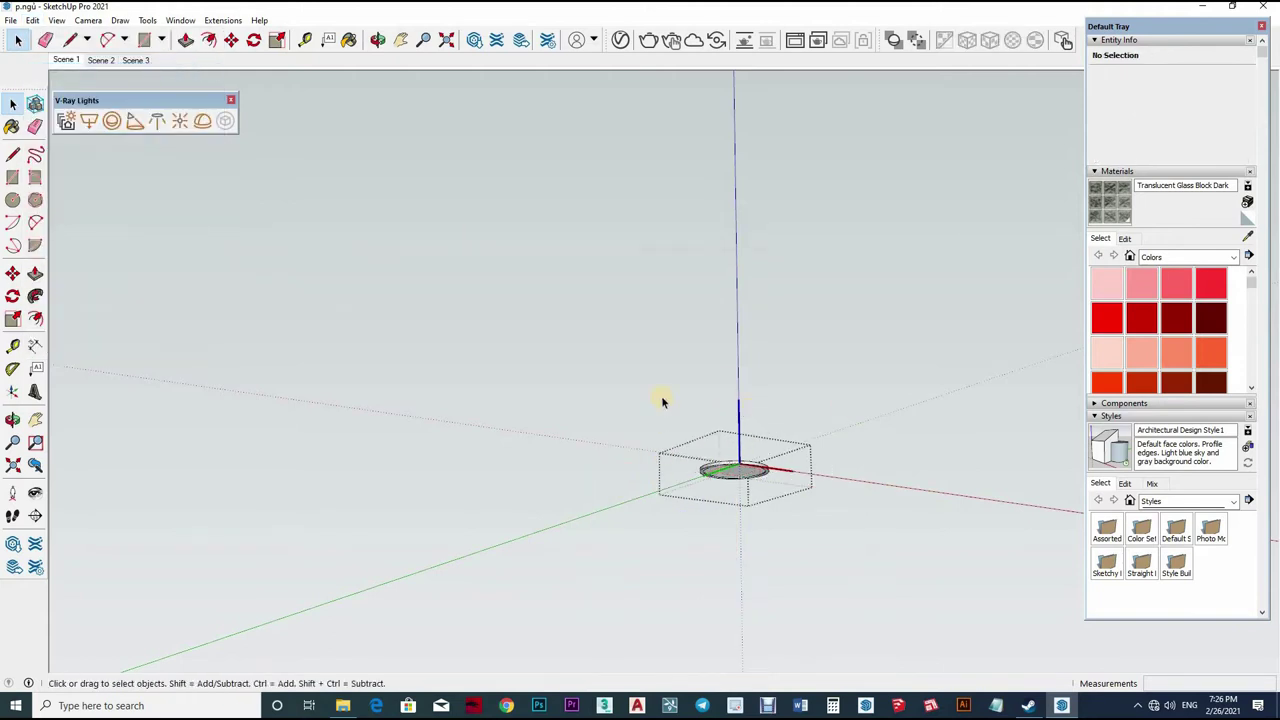
pyautogui.scroll(-2, 661, 395)
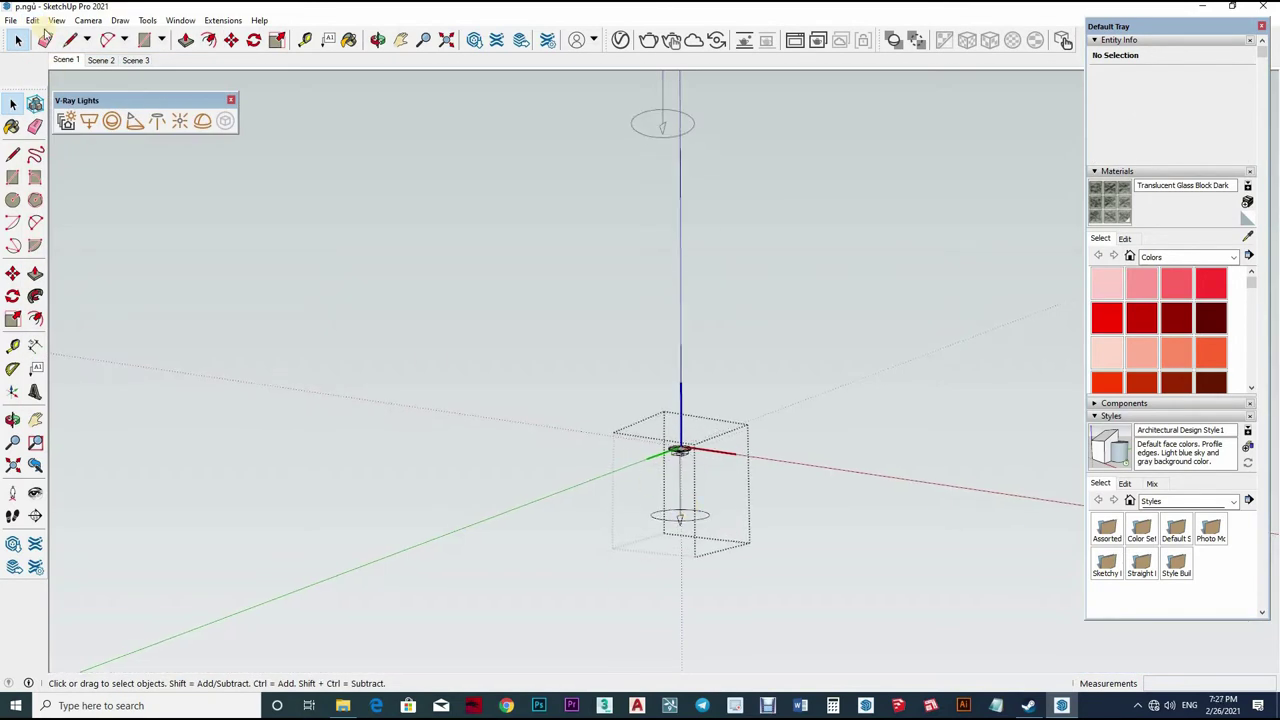
pyautogui.hotkey('ctrl', 'z')
pyautogui.click(33, 20)
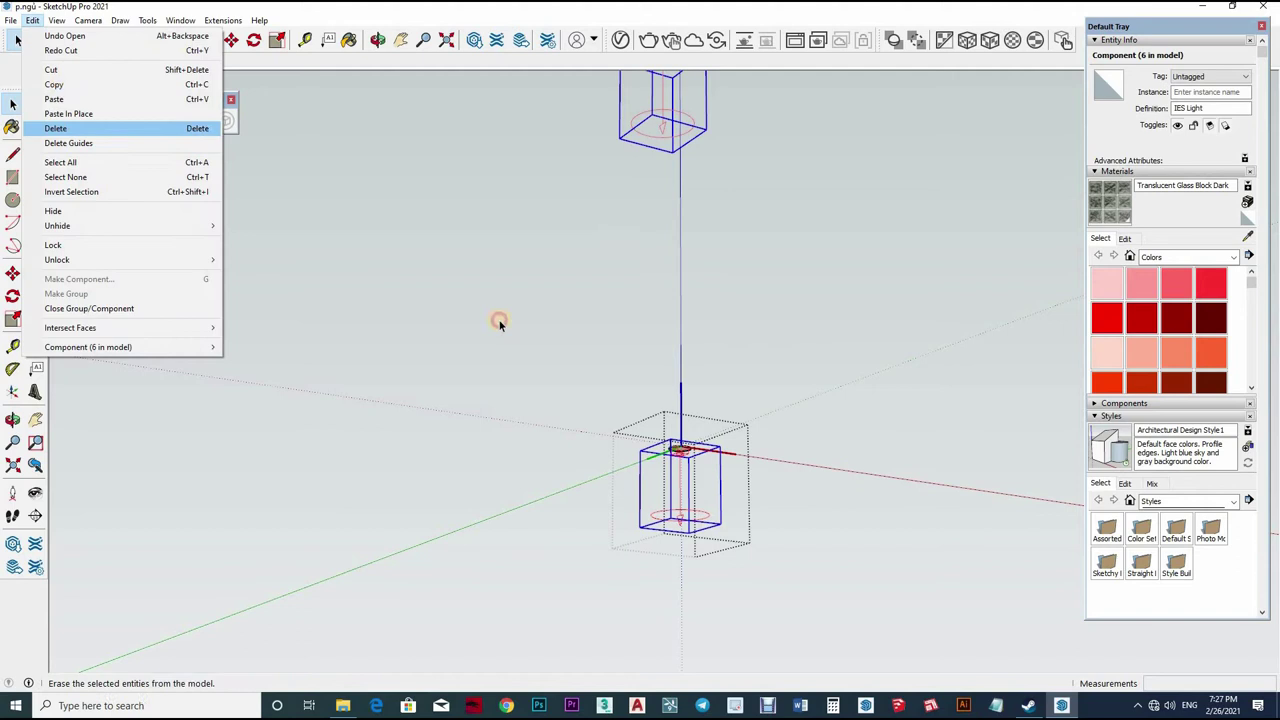
pyautogui.click(686, 434)
pyautogui.scroll(3, 677, 540)
pyautogui.click(674, 537)
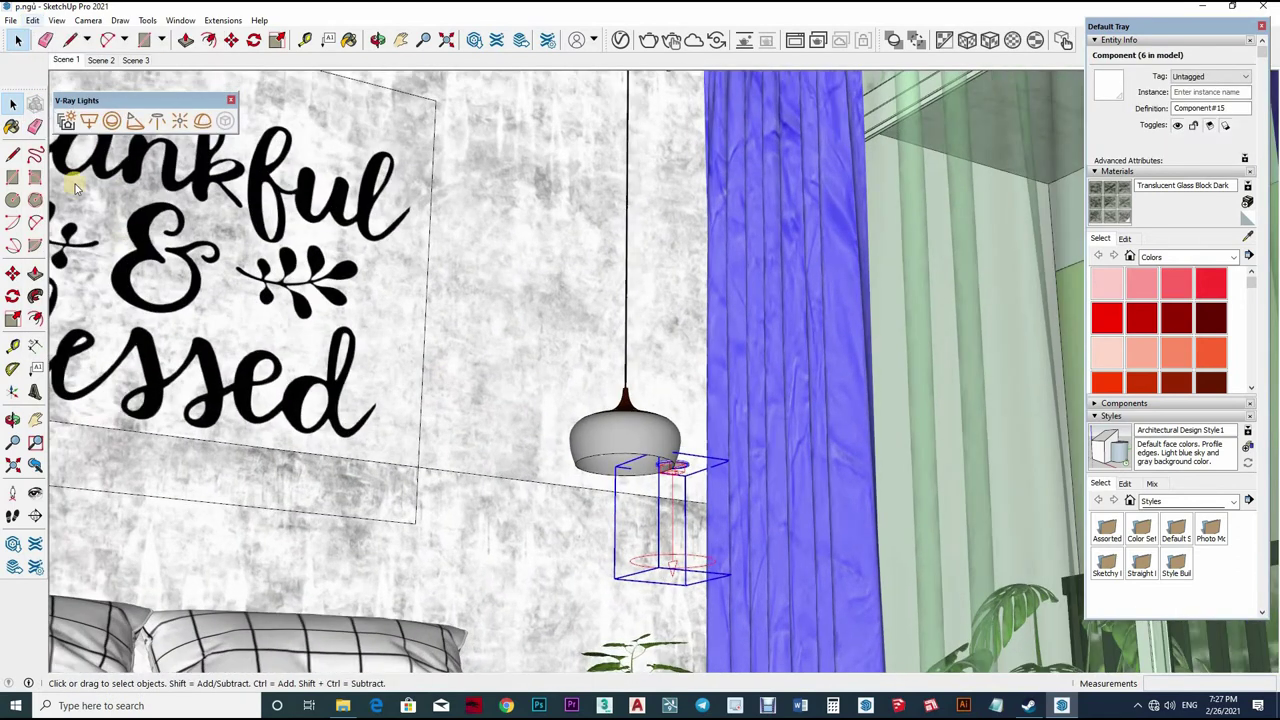
# Paste the light in place and move it up inside the pendant lamp shade
pyautogui.click(33, 20)
pyautogui.click(80, 190)
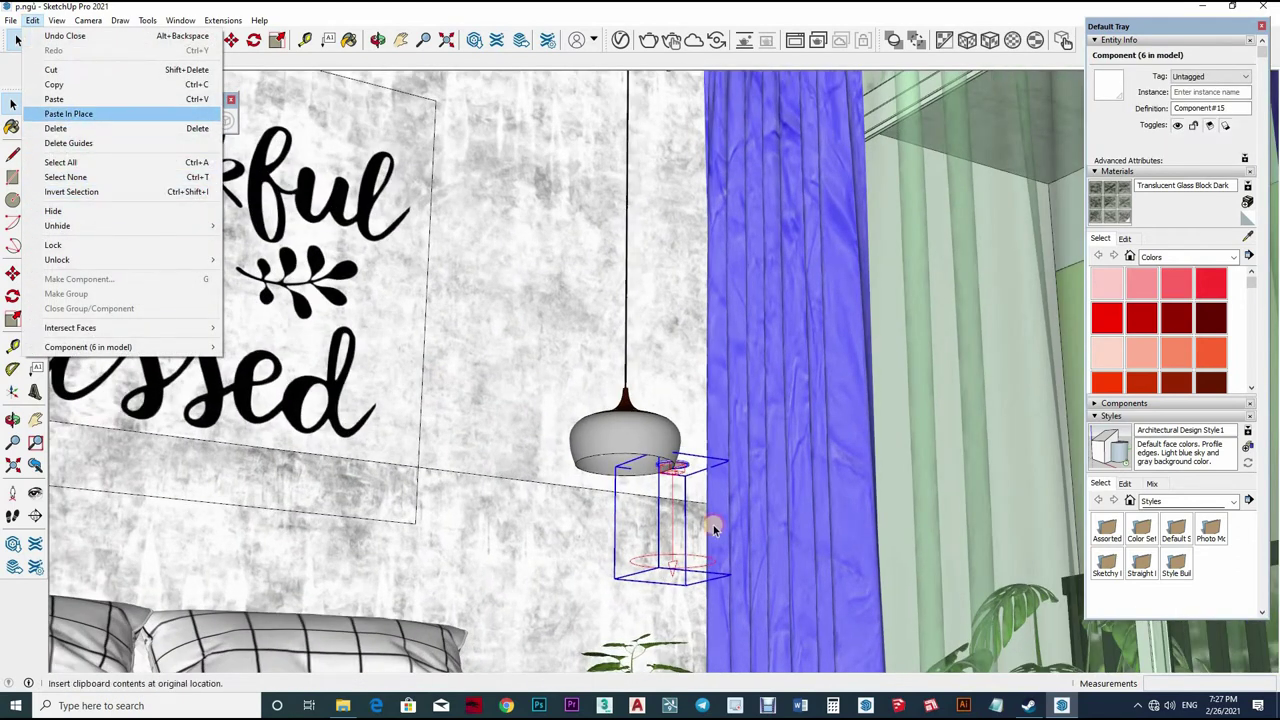
pyautogui.scroll(4, 677, 418)
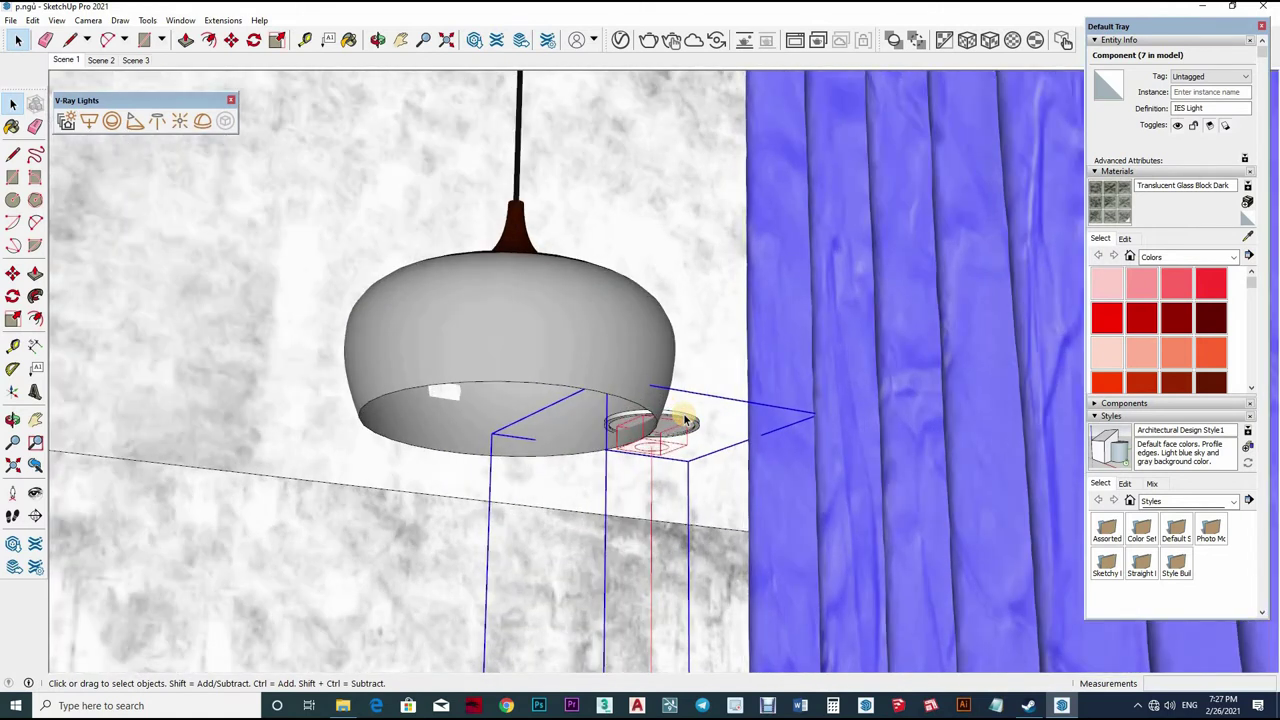
pyautogui.click(692, 436)
pyautogui.doubleClick(683, 424)
pyautogui.click(684, 427)
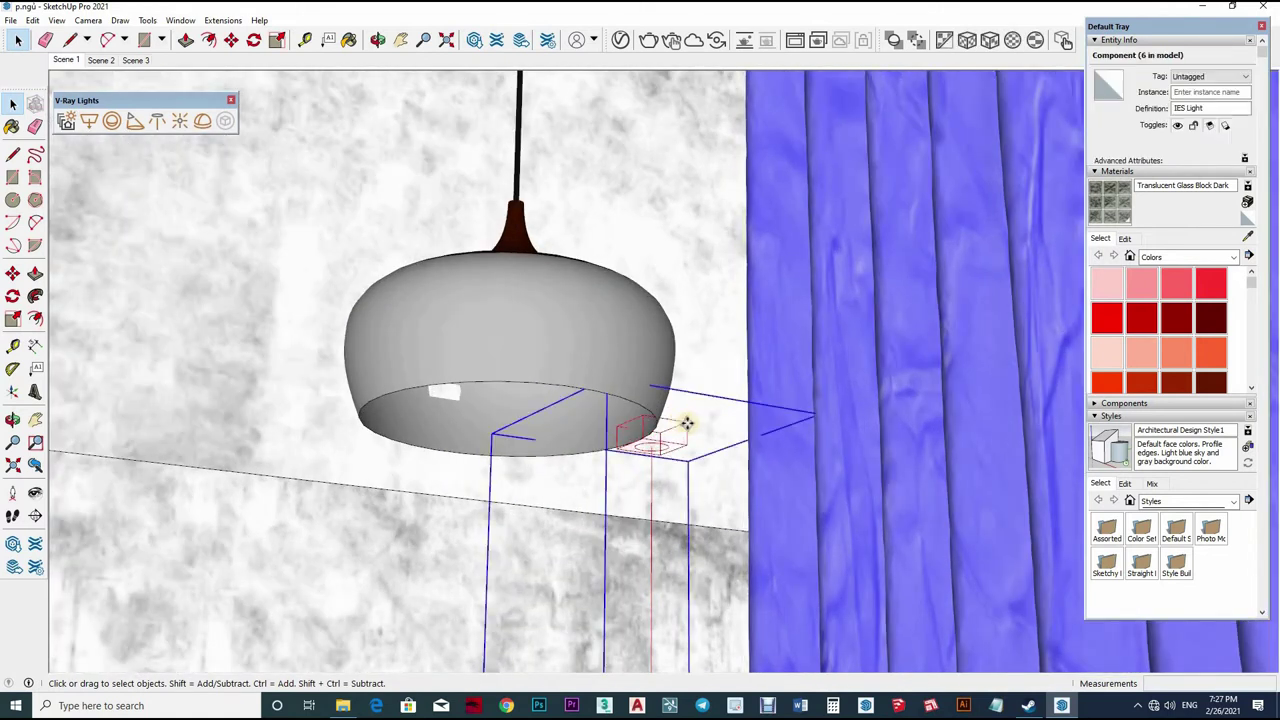
pyautogui.press('m')
pyautogui.click(545, 290)
pyautogui.moveTo(568, 266); pyautogui.dragTo(577, 291, button='middle')
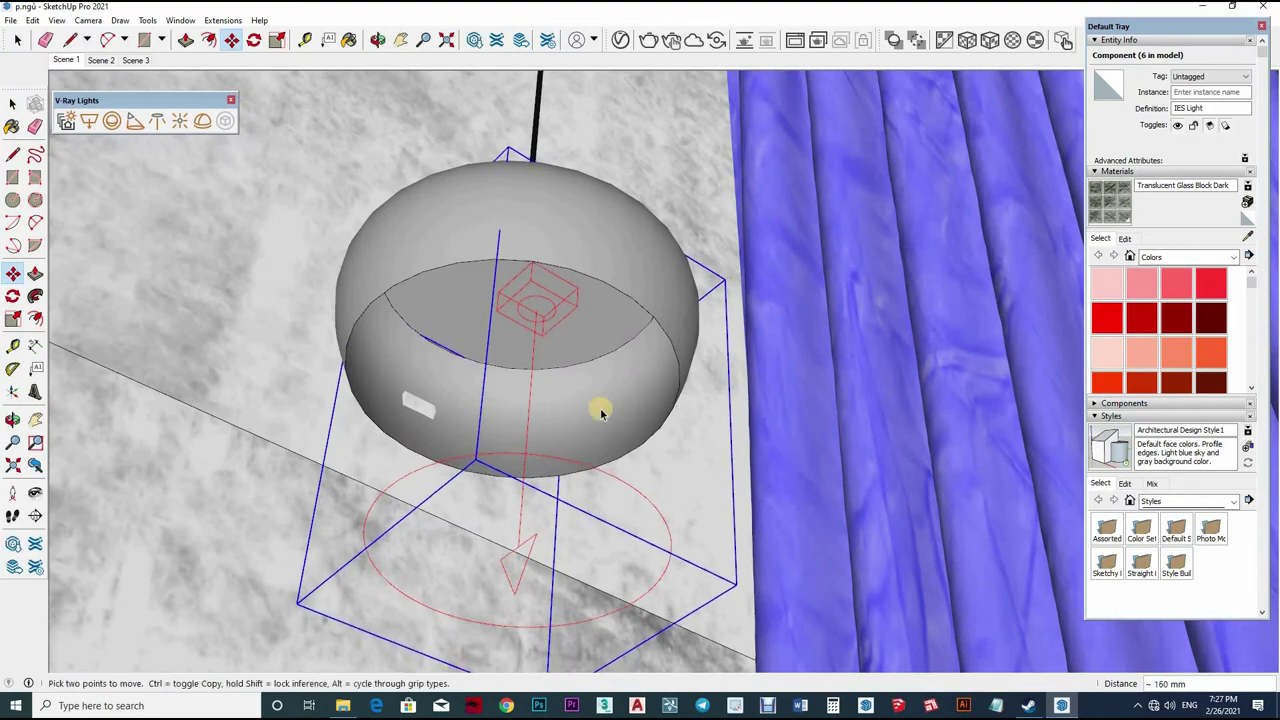
pyautogui.moveTo(600, 413)
pyautogui.mouseDown(button='middle')
pyautogui.moveTo(617, 523)
pyautogui.moveTo(663, 529)
pyautogui.moveTo(651, 114)
pyautogui.moveTo(691, 414)
pyautogui.moveTo(637, 30)
pyautogui.mouseUp(button='middle')
pyautogui.scroll(-2, 574, 431)
# Set the IES light intensity to 1000 lm
pyautogui.doubleClick(737, 391)
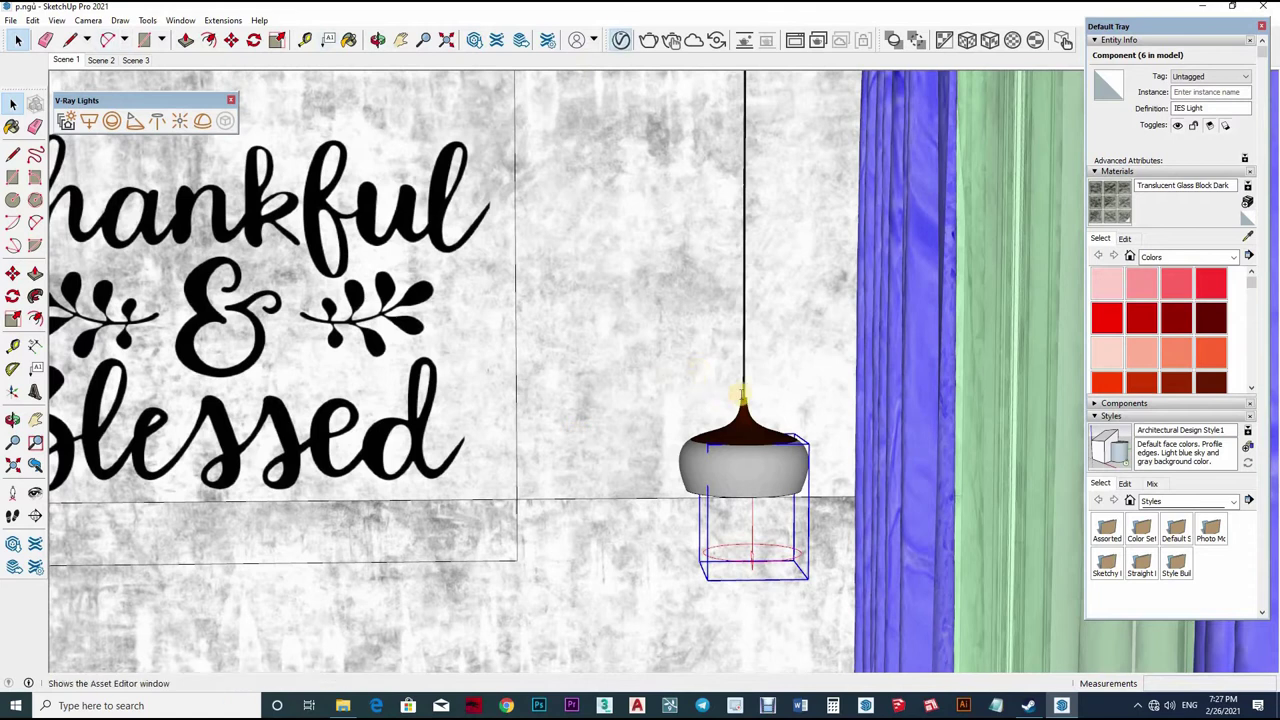
pyautogui.click(720, 398)
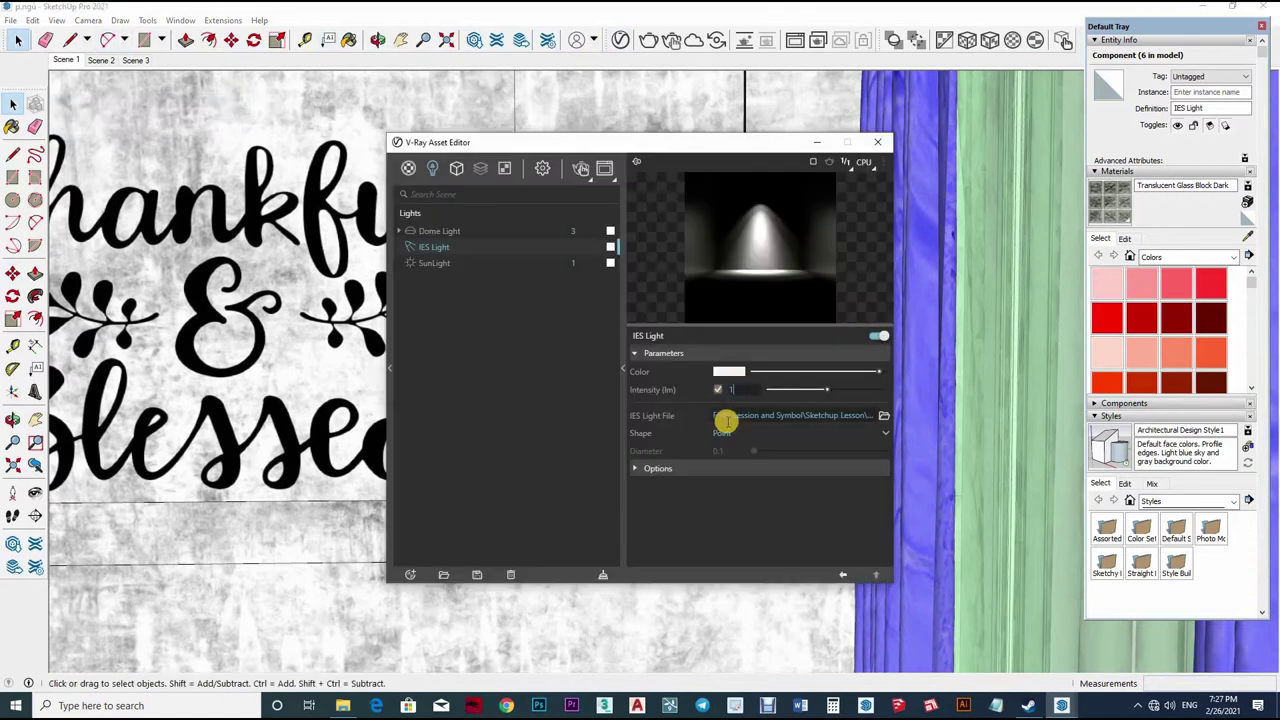
pyautogui.write('00')
pyautogui.press('Return')
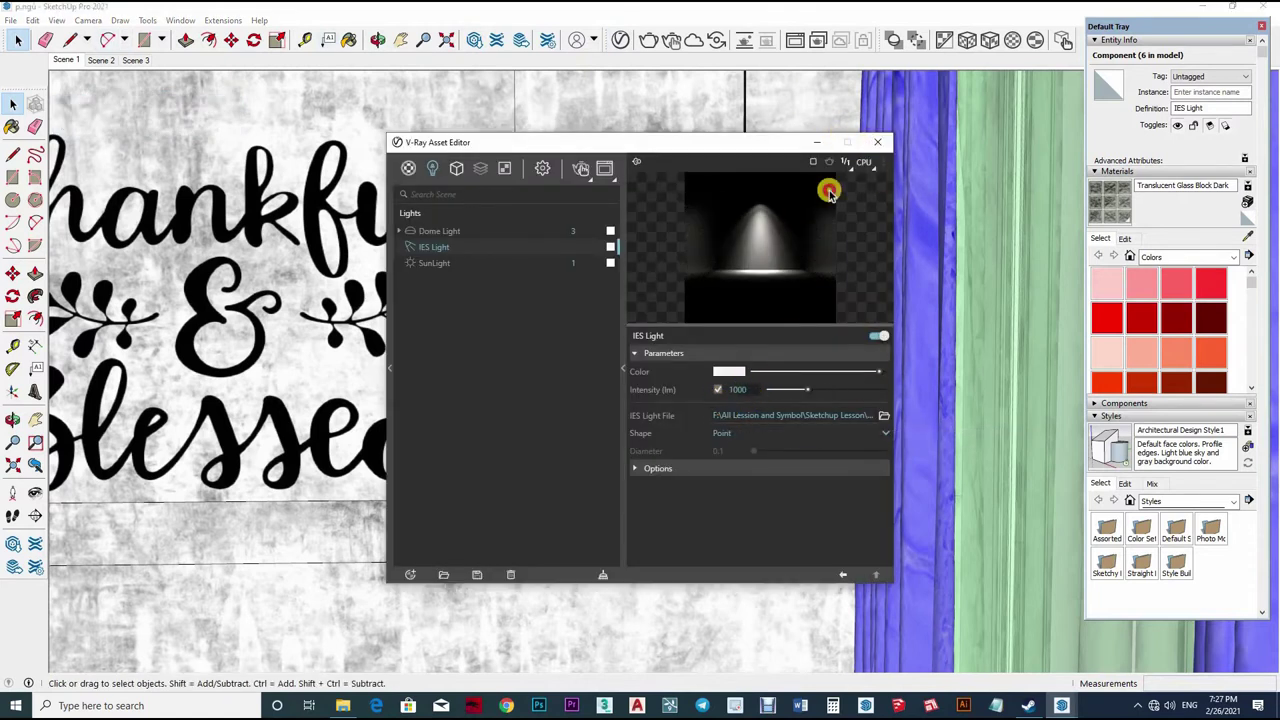
pyautogui.click(877, 142)
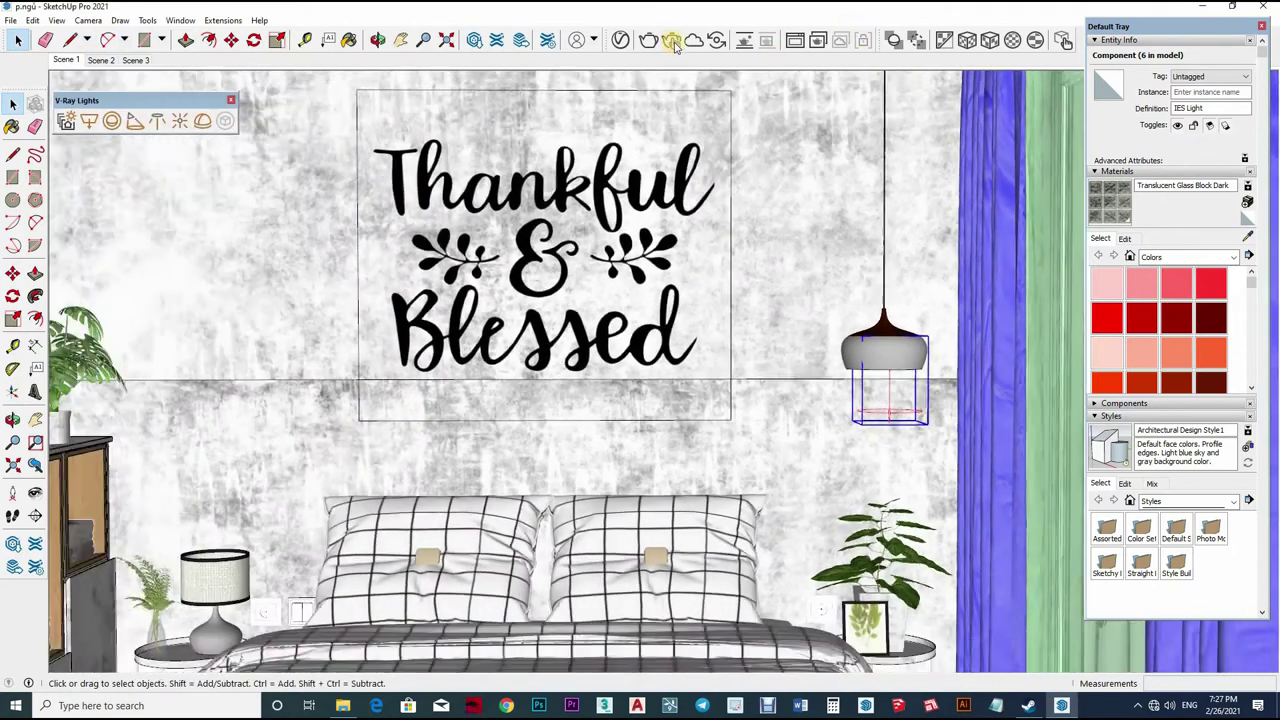
# Render the bedroom, inspect the result at full size, then close the Frame Buffer
pyautogui.click(671, 42)
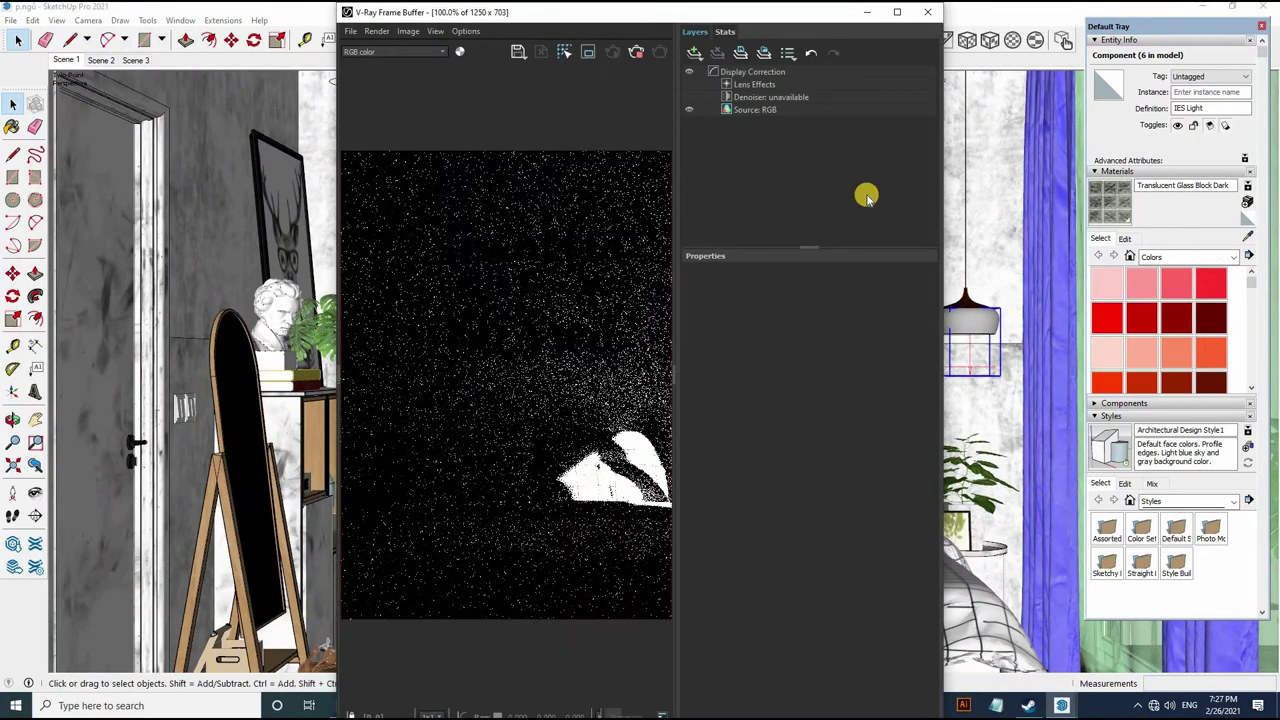
pyautogui.click(897, 12)
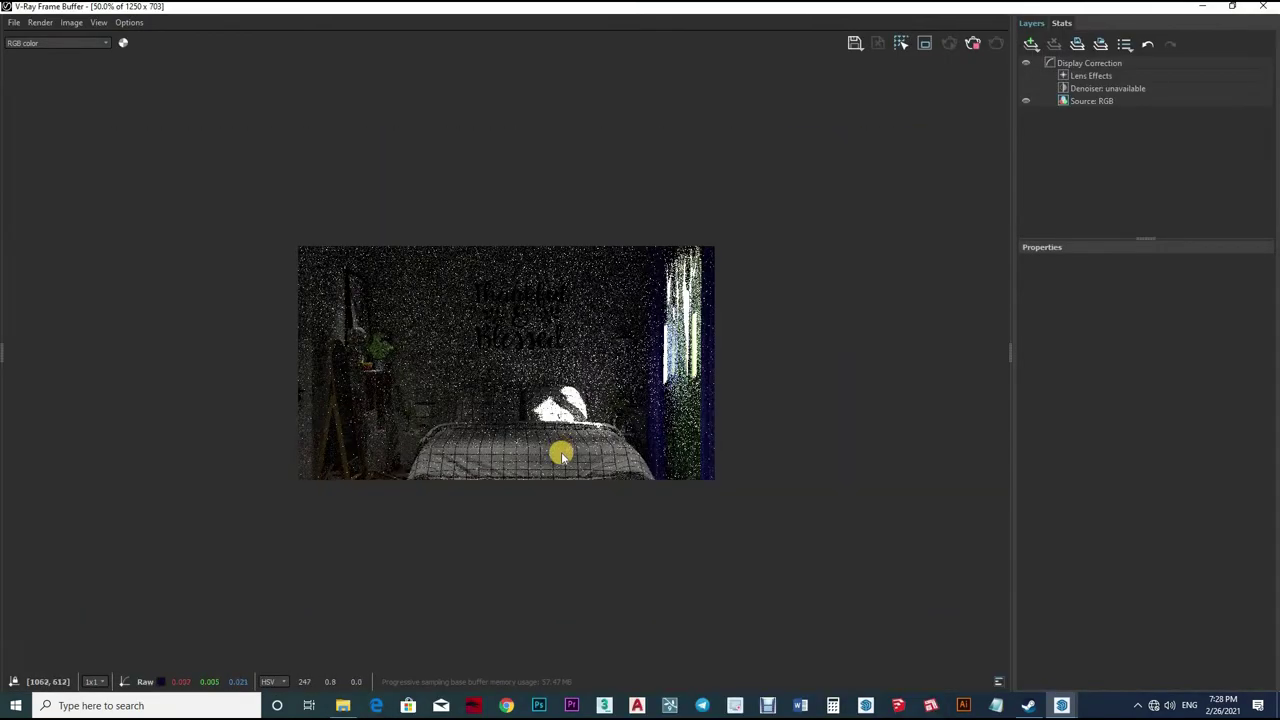
pyautogui.doubleClick(561, 455)
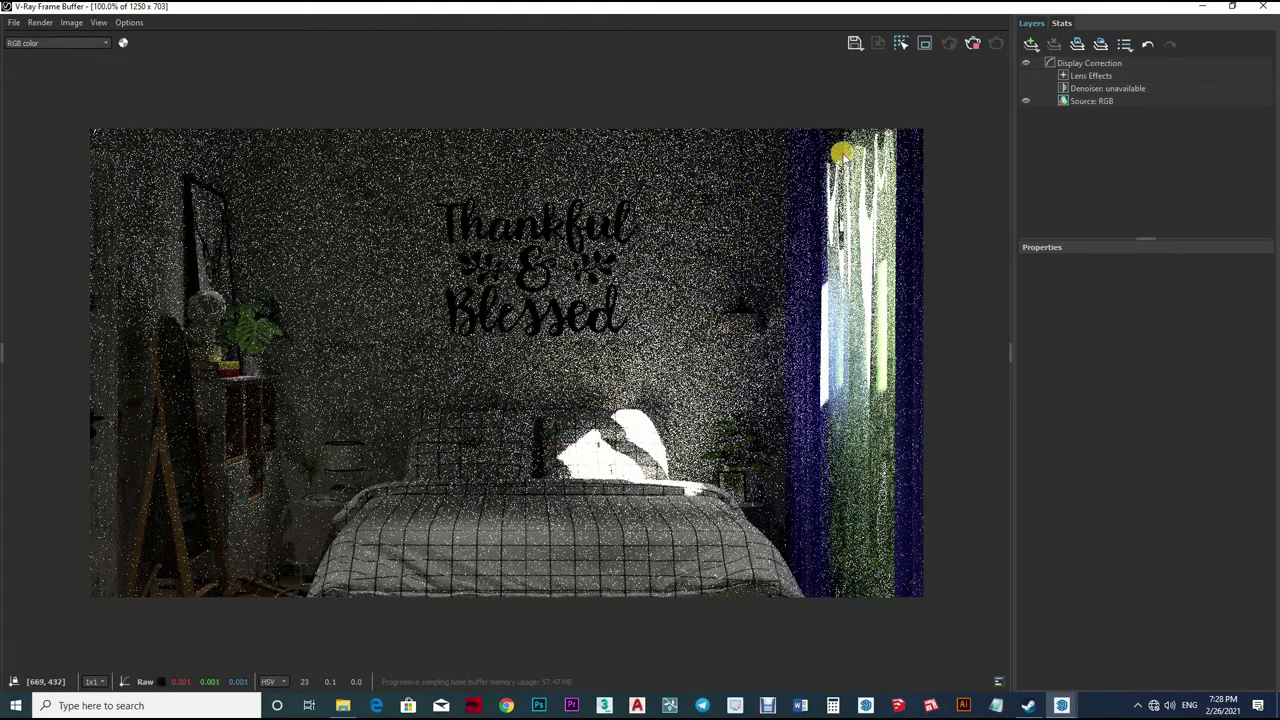
pyautogui.click(1090, 44)
# Close the render window and review the V-Ray render settings
pyautogui.click(1263, 6)
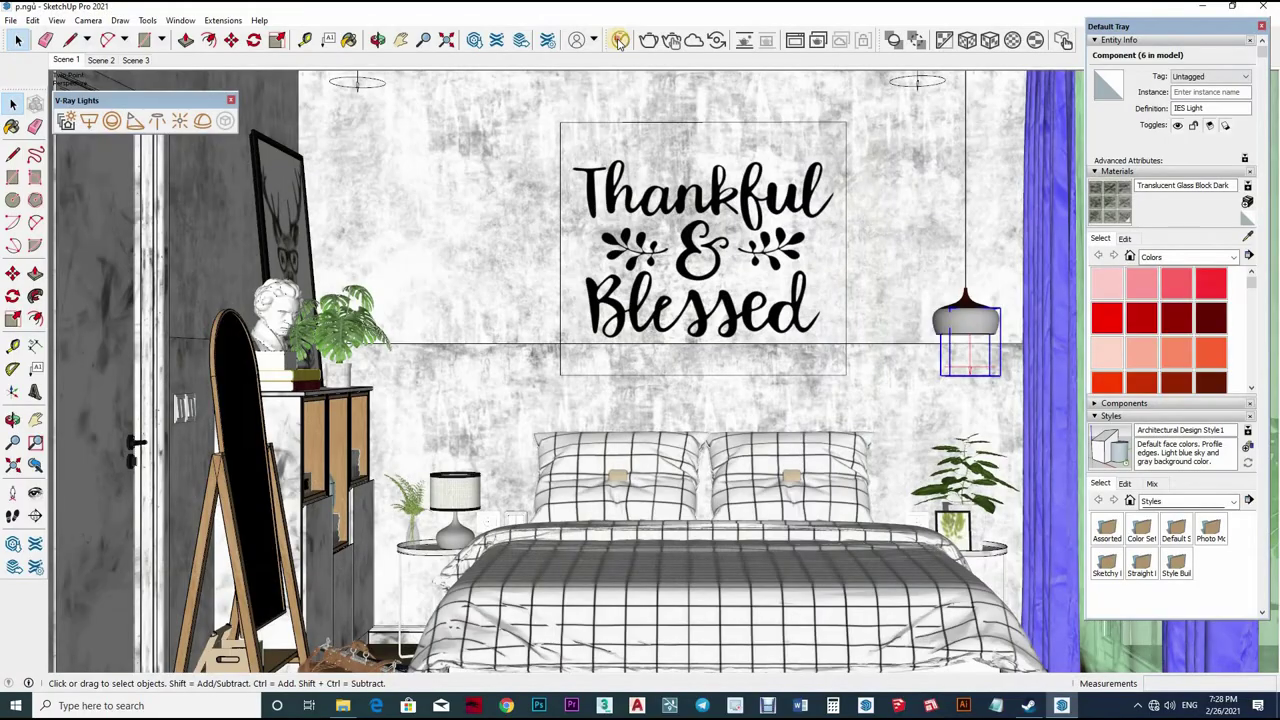
pyautogui.click(412, 168)
pyautogui.click(542, 168)
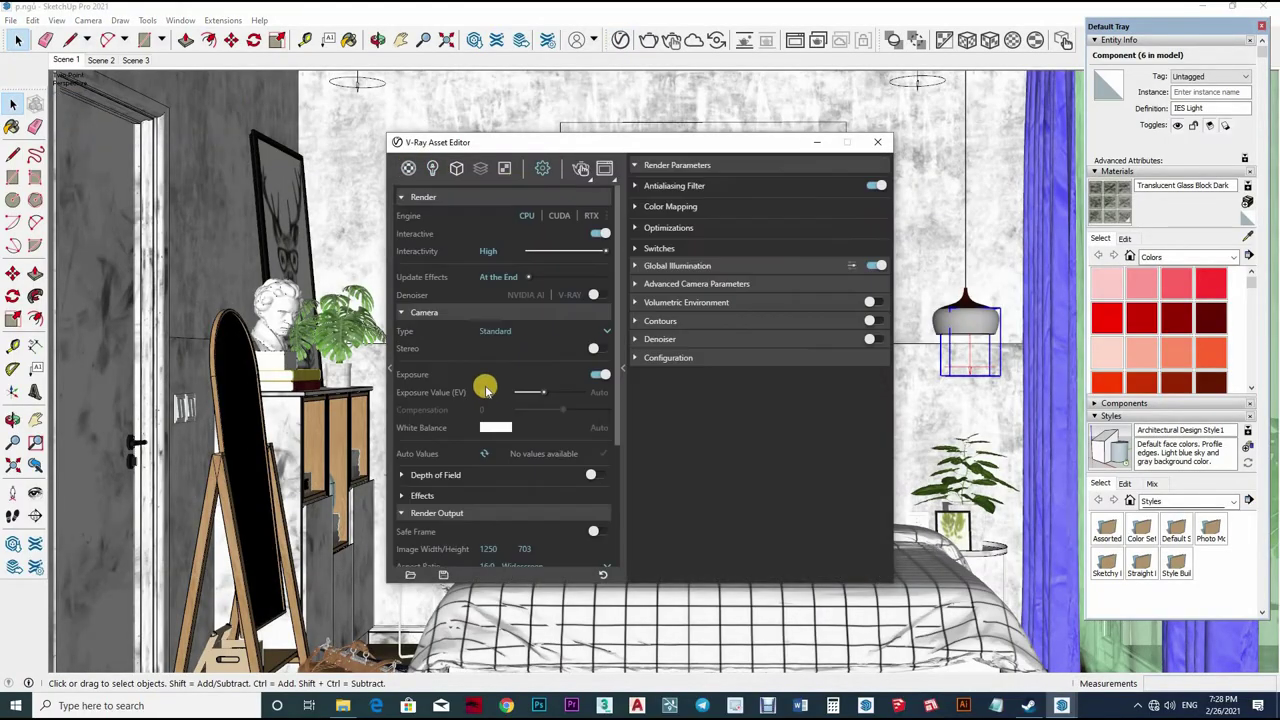
pyautogui.scroll(-2, 484, 325)
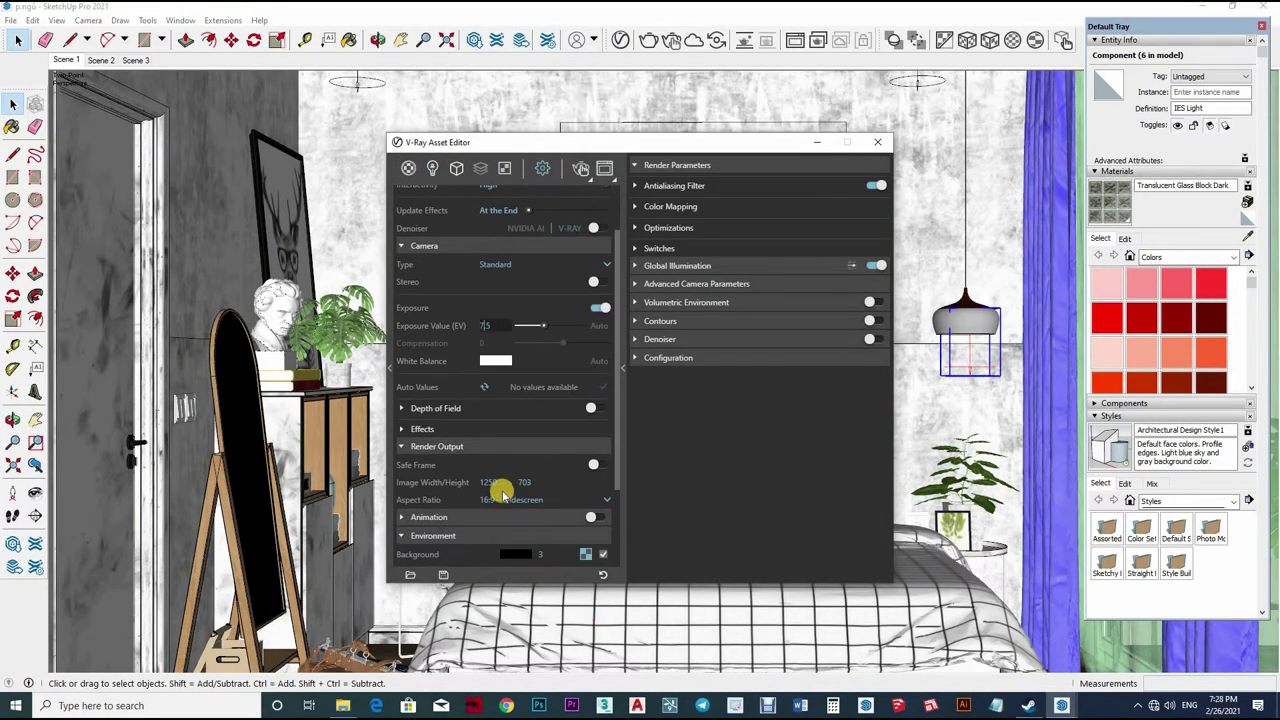
pyautogui.scroll(-3, 527, 412)
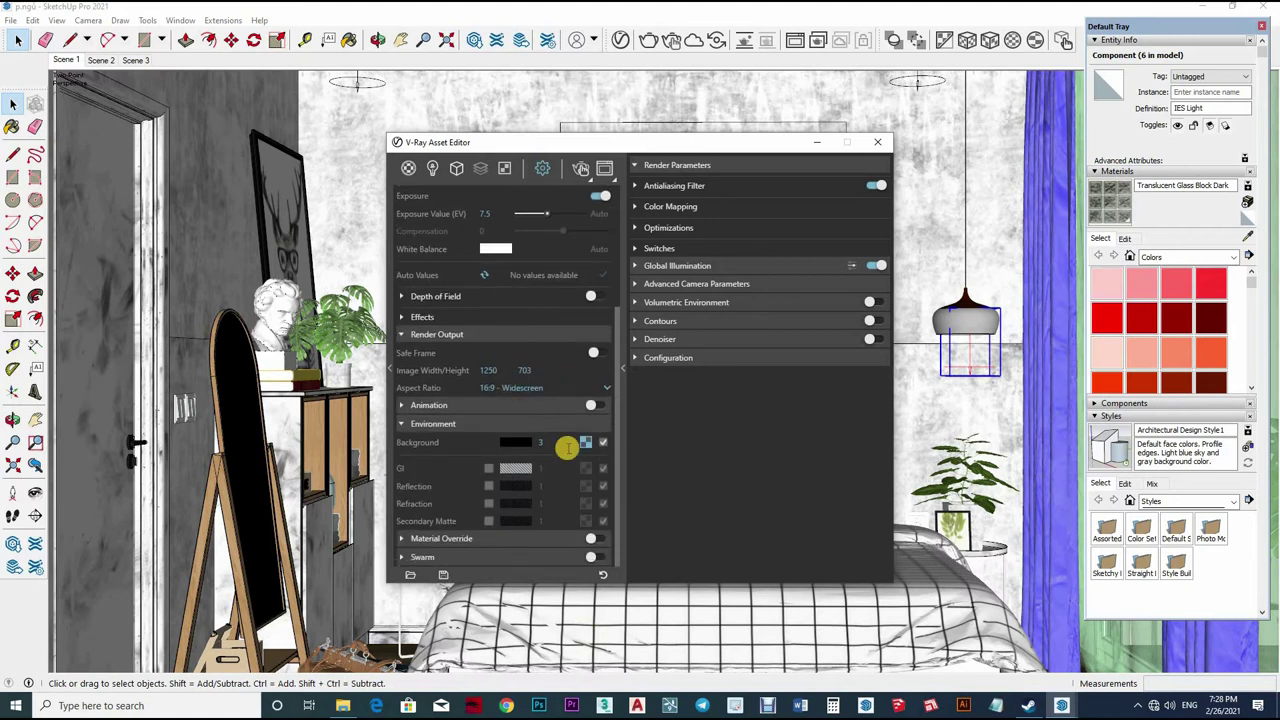
pyautogui.scroll(2, 545, 506)
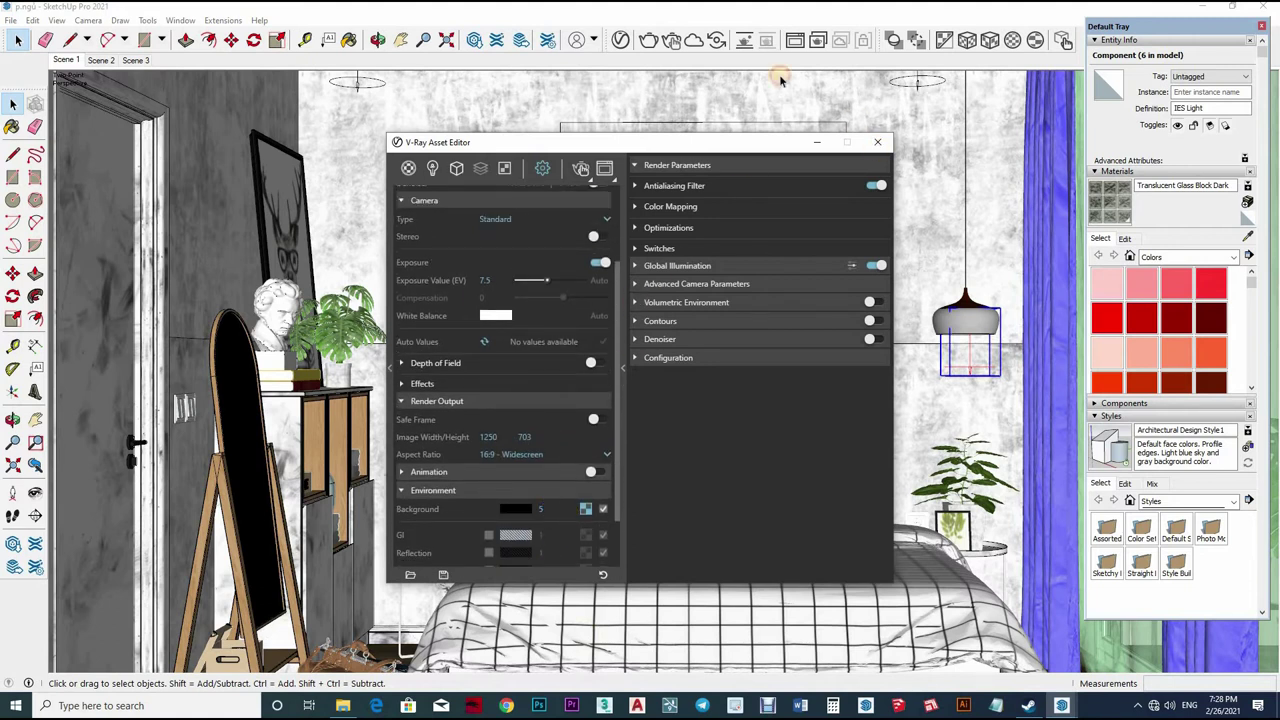
# Run an interactive render of the bedroom, zoom into the grainy preview, then abort it
pyautogui.click(474, 40)
pyautogui.click(717, 40)
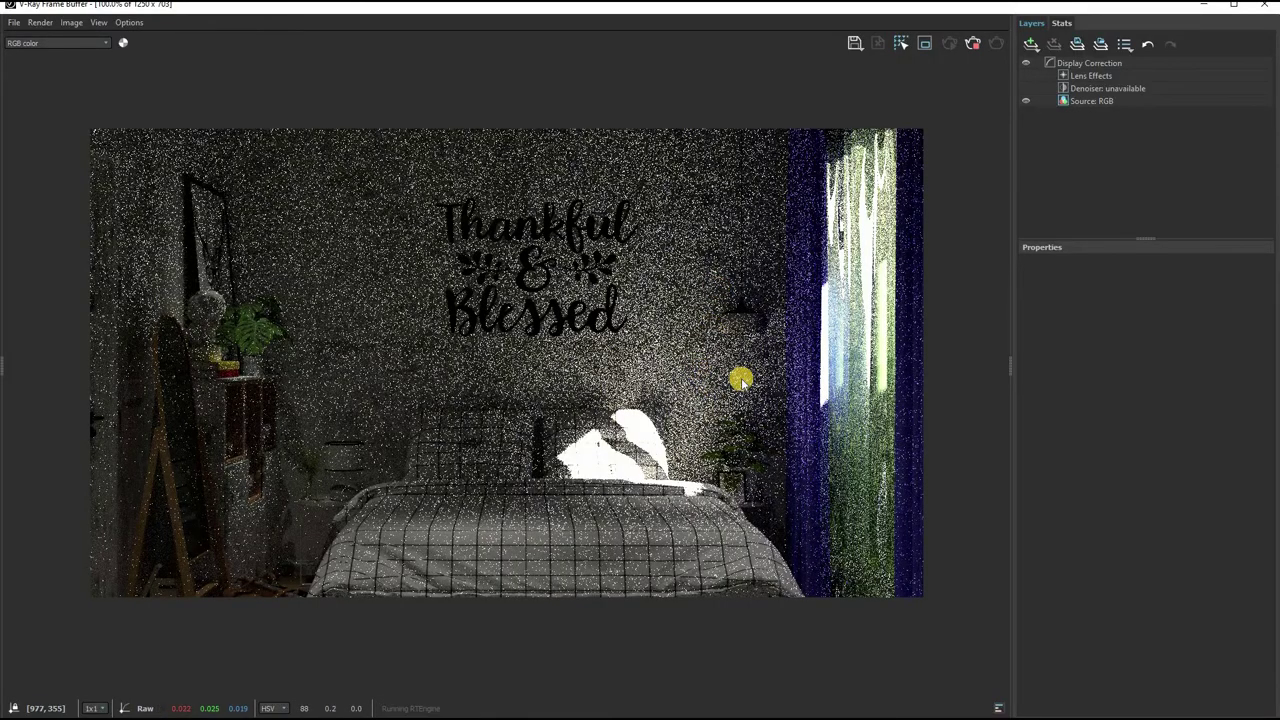
pyautogui.scroll(1, 760, 410)
pyautogui.scroll(-1, 760, 410)
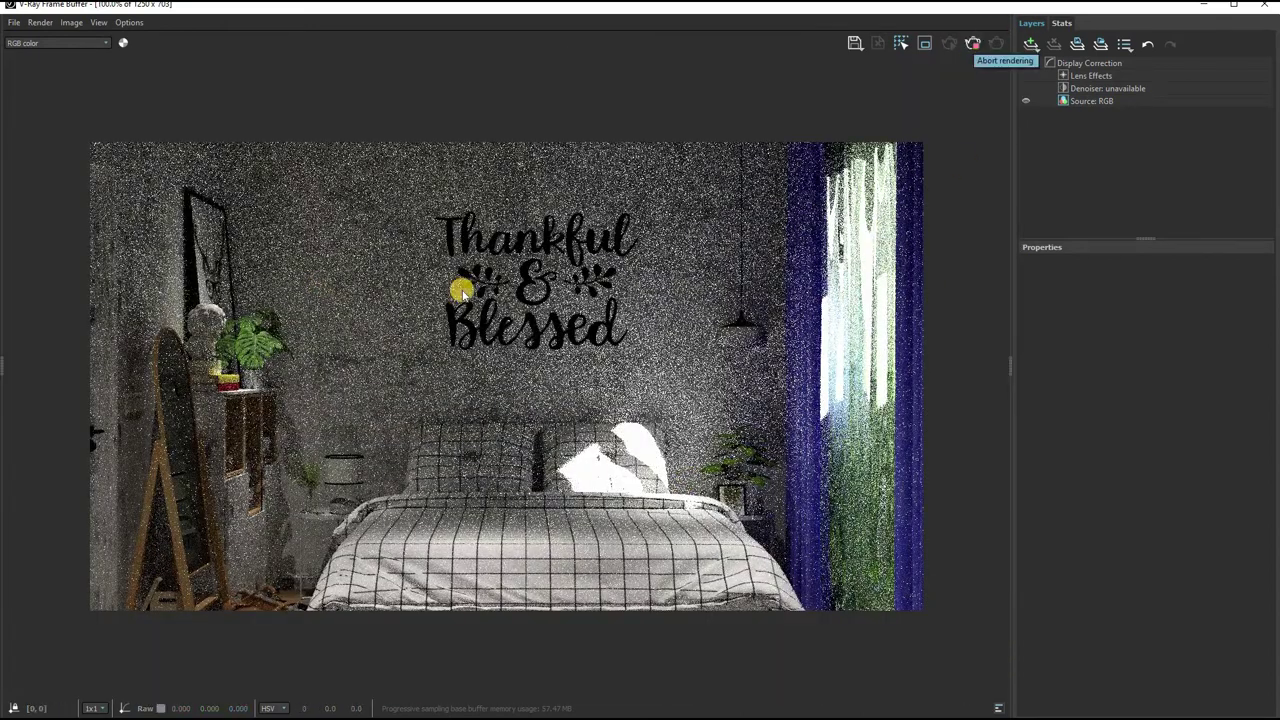
pyautogui.scroll(1, 457, 286)
pyautogui.scroll(-1, 480, 355)
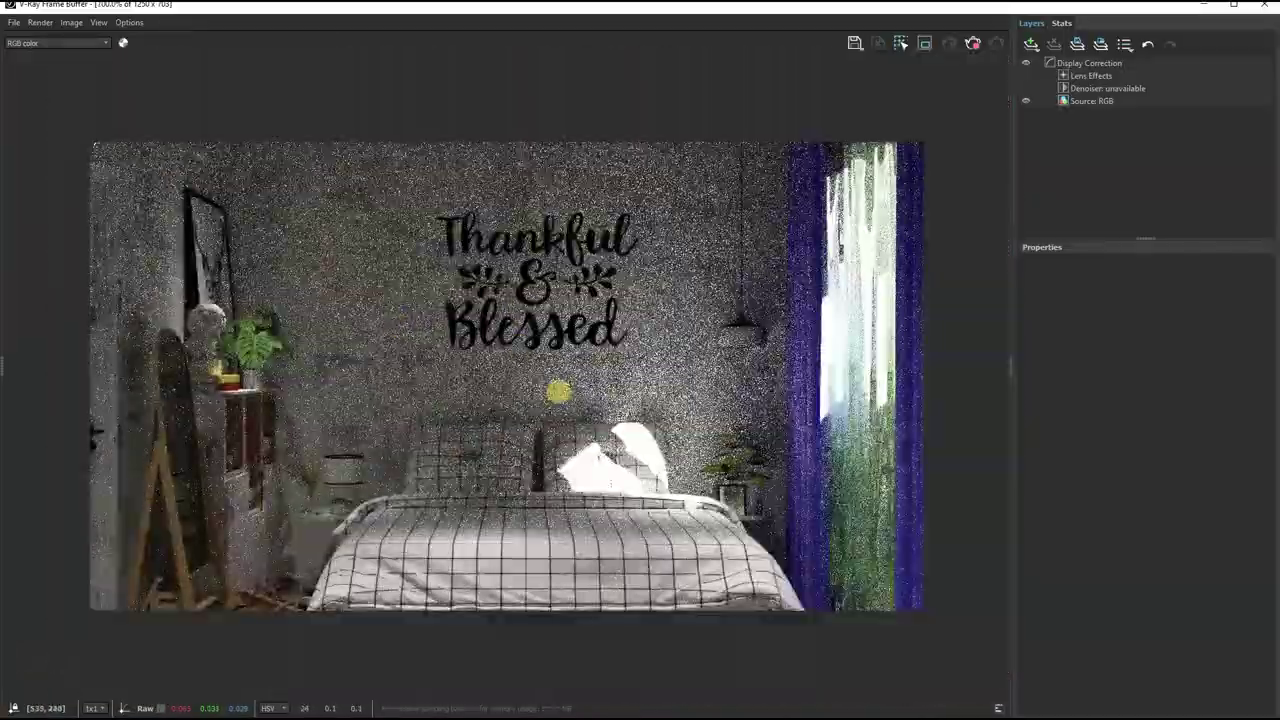
pyautogui.scroll(1, 550, 375)
pyautogui.moveTo(546, 369); pyautogui.dragTo(531, 337, button='middle')
pyautogui.scroll(-1, 545, 305)
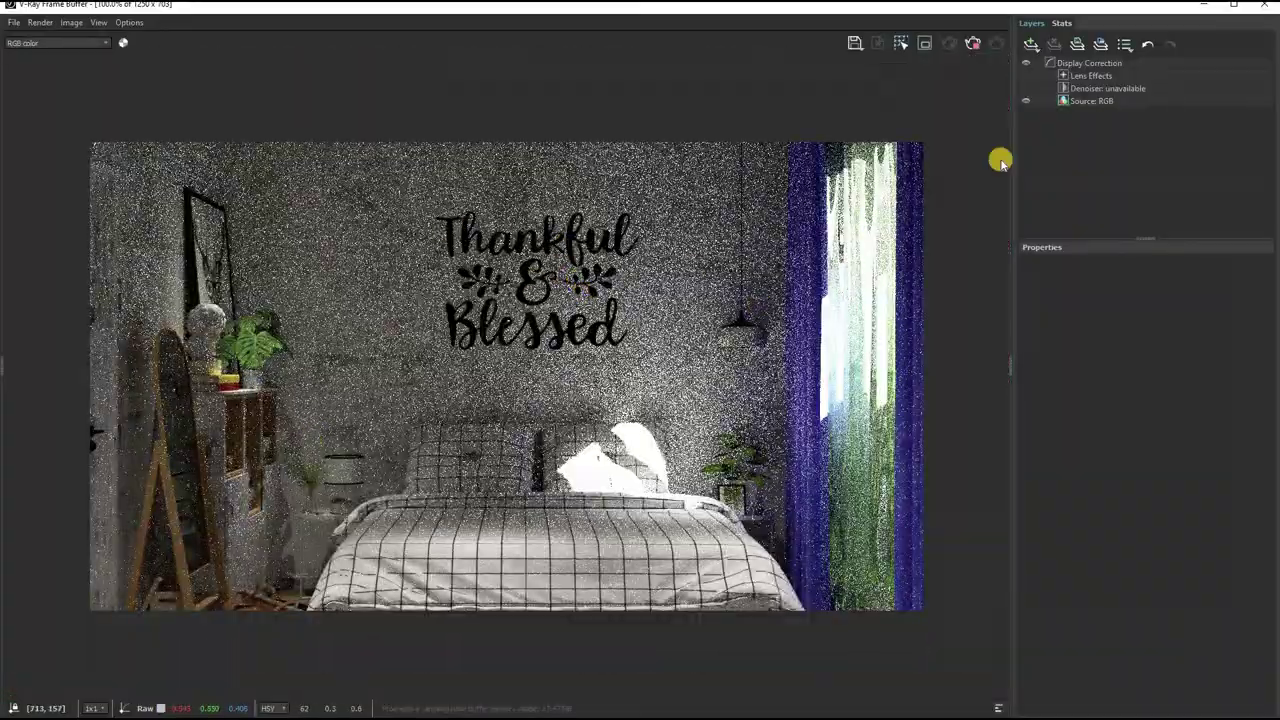
pyautogui.click(973, 40)
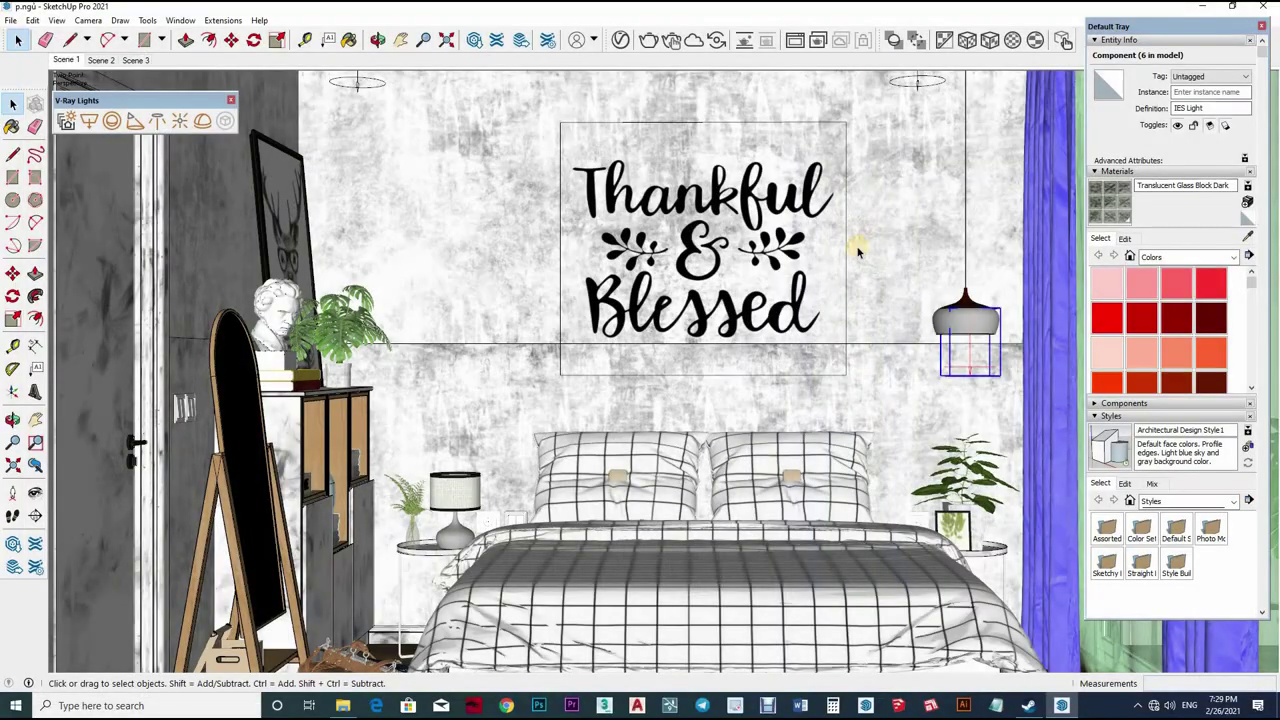
# Turn Interactive off and set width 2250, noise limit 0.001 and max subdivs 24
pyautogui.click(645, 42)
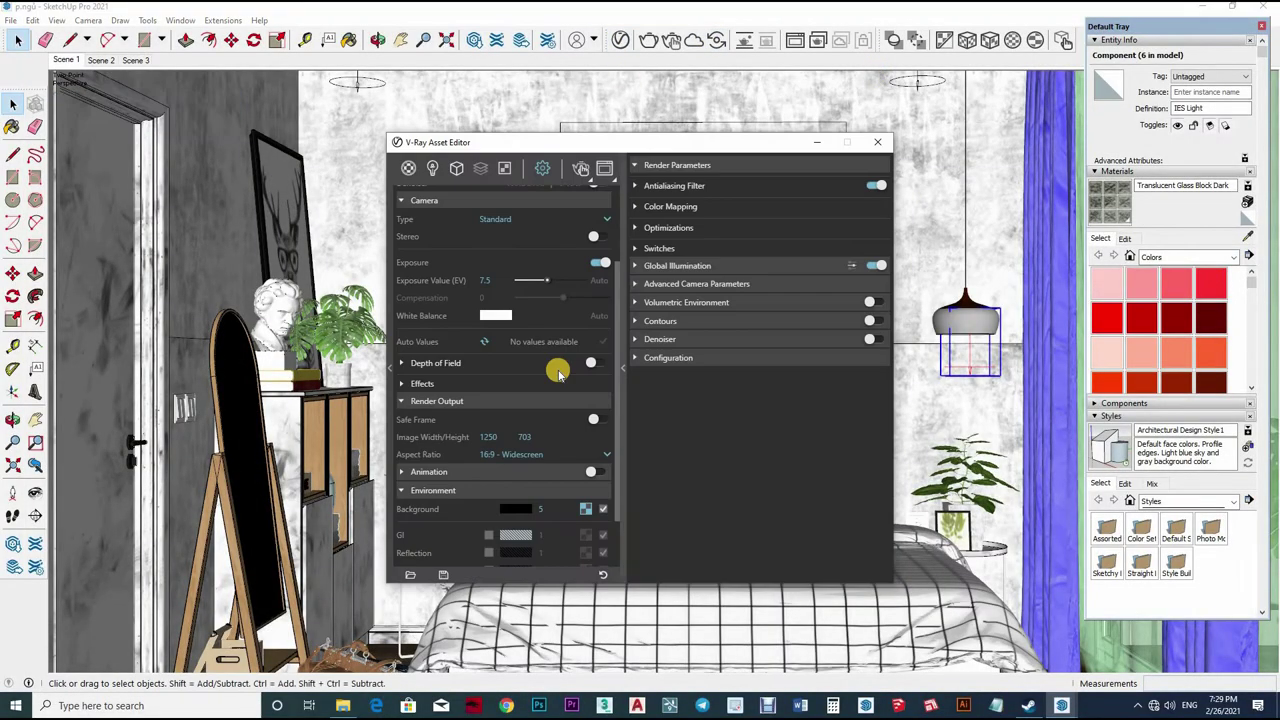
pyautogui.click(600, 233)
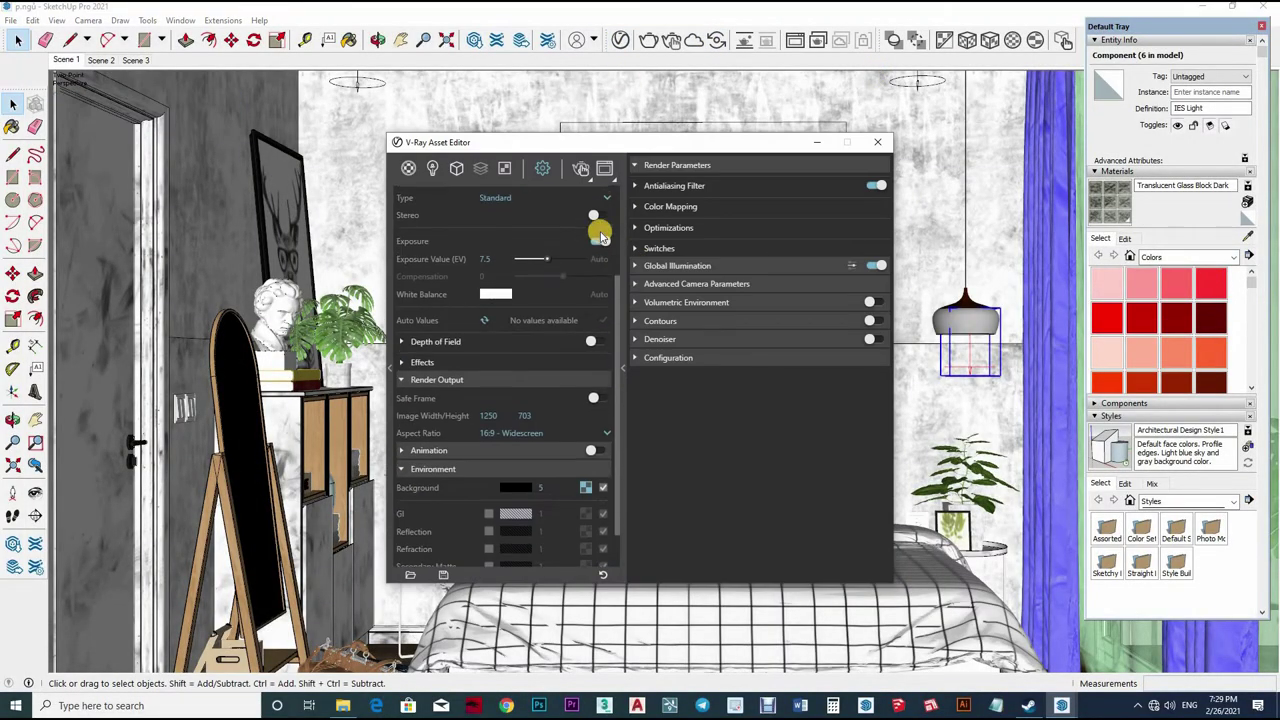
pyautogui.scroll(-1, 487, 456)
pyautogui.scroll(-3, 495, 445)
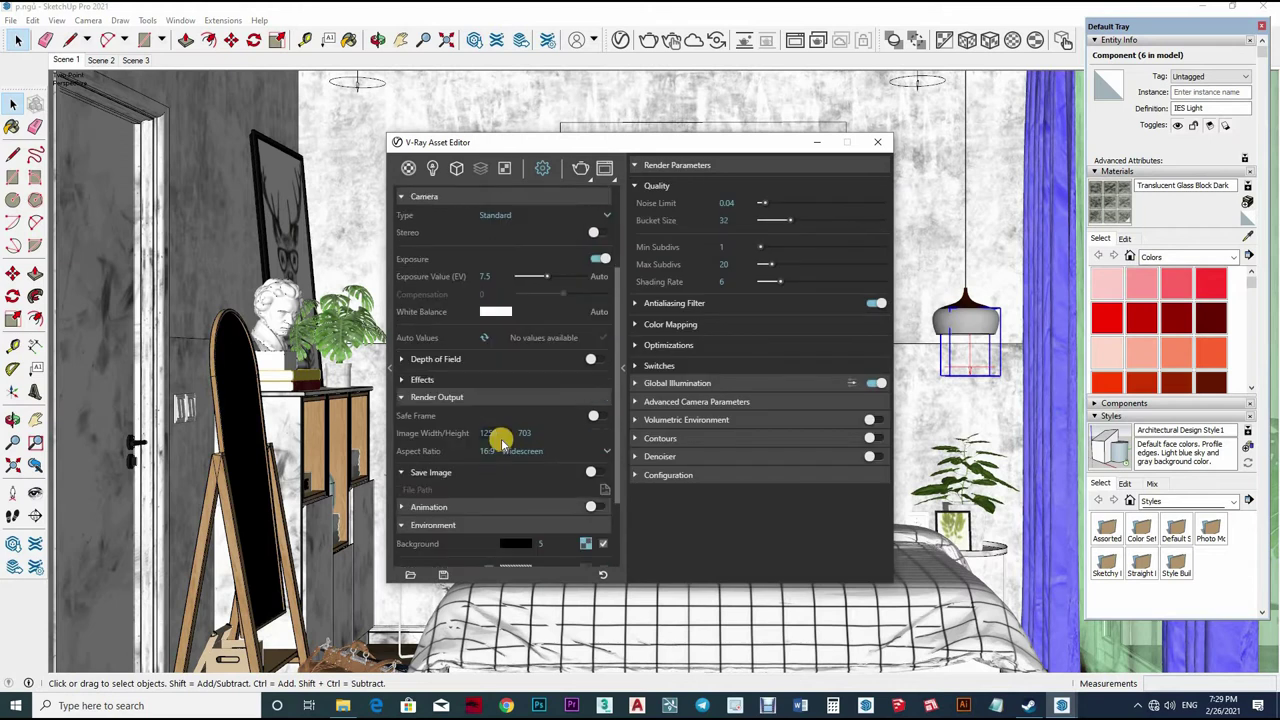
pyautogui.write('2250')
pyautogui.press('Return')
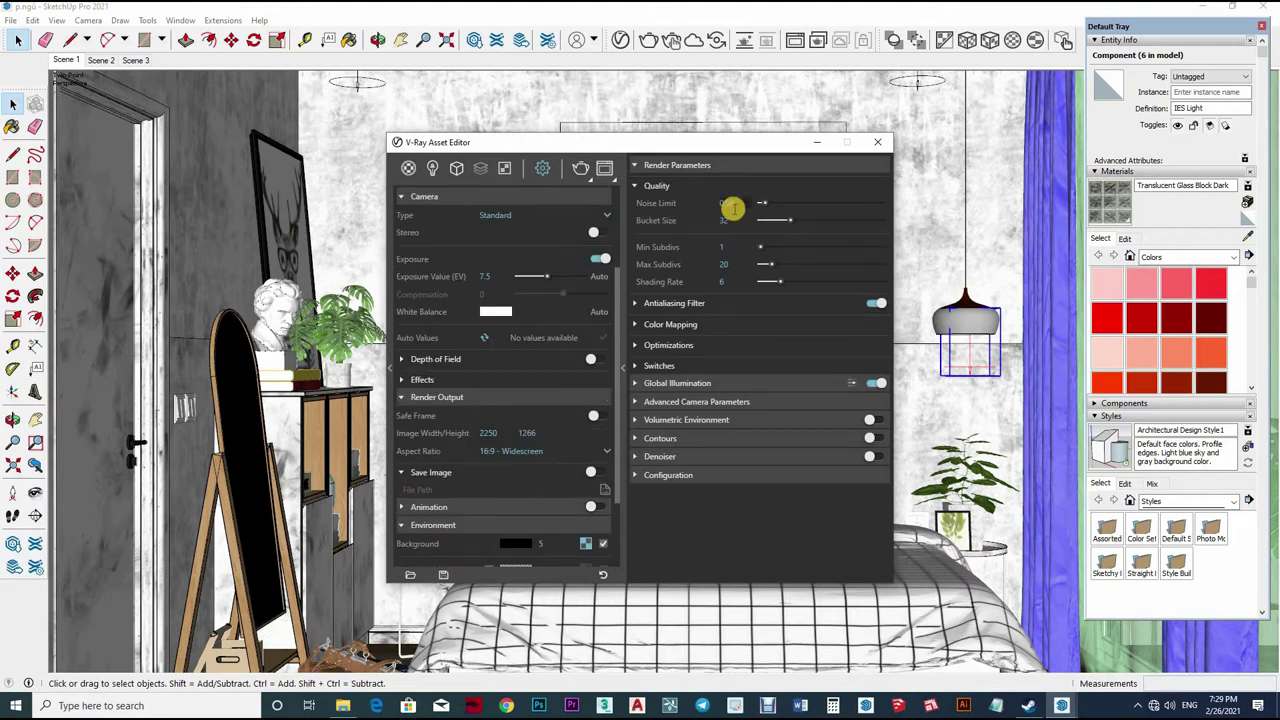
pyautogui.write('0.001')
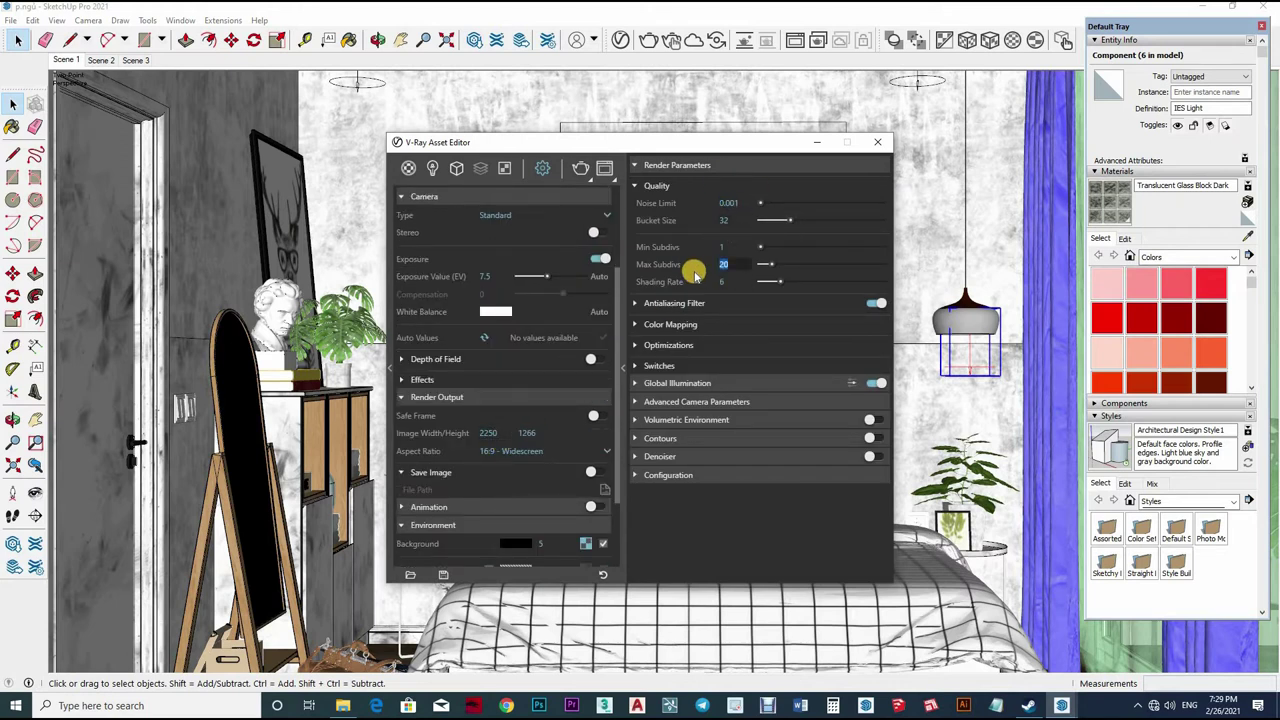
pyautogui.doubleClick(722, 264)
pyautogui.write('24')
# Set the GI primary rays to Irradiance map with 80 subdivs
pyautogui.click(764, 383)
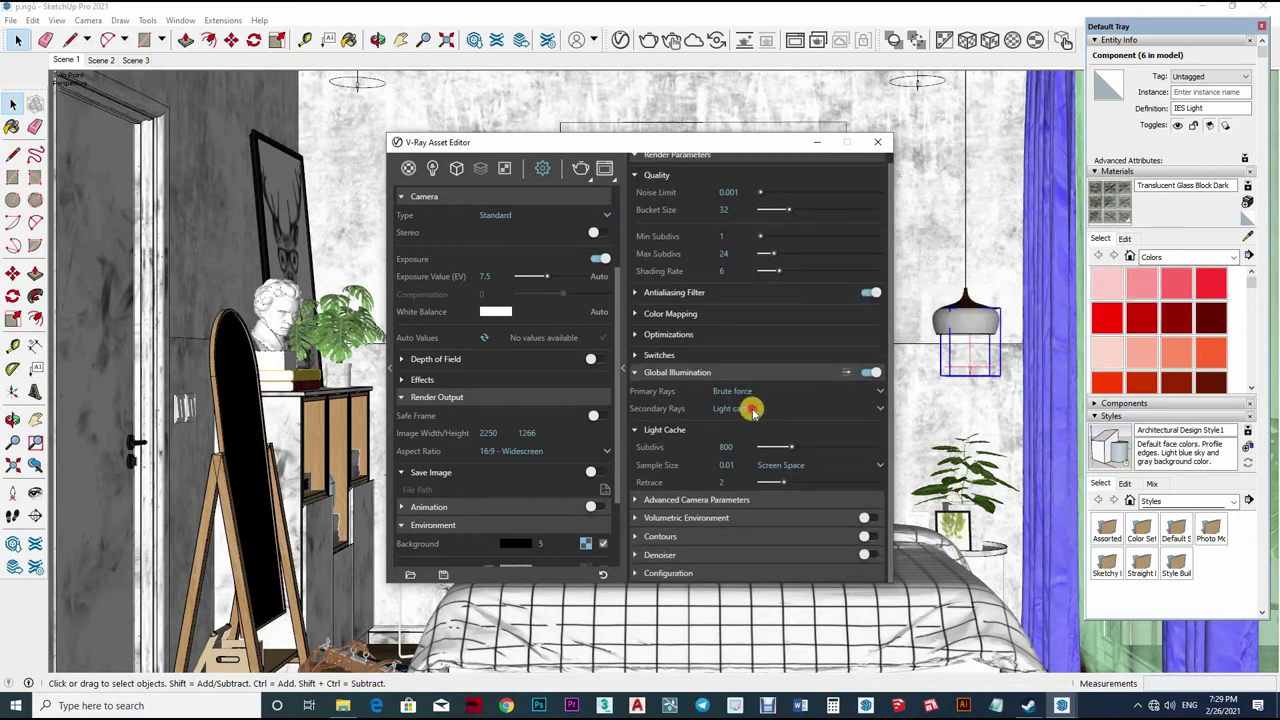
pyautogui.click(751, 408)
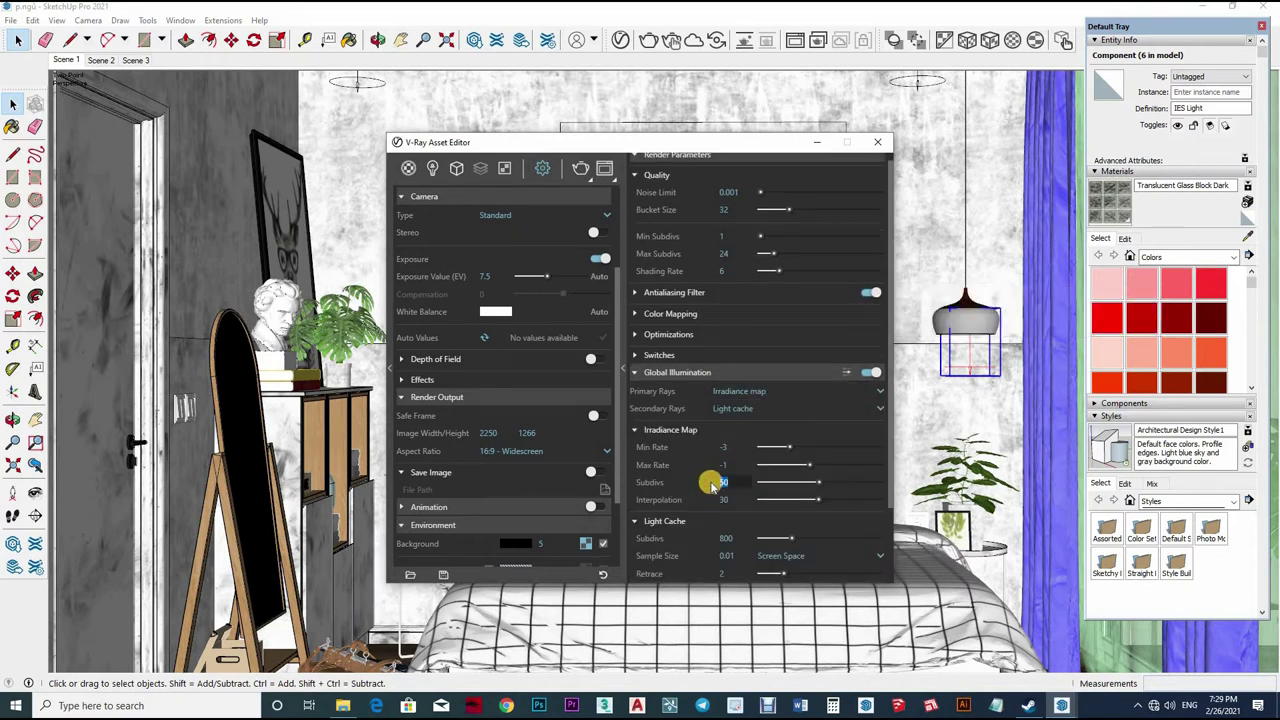
pyautogui.write('80')
pyautogui.press('Tab')
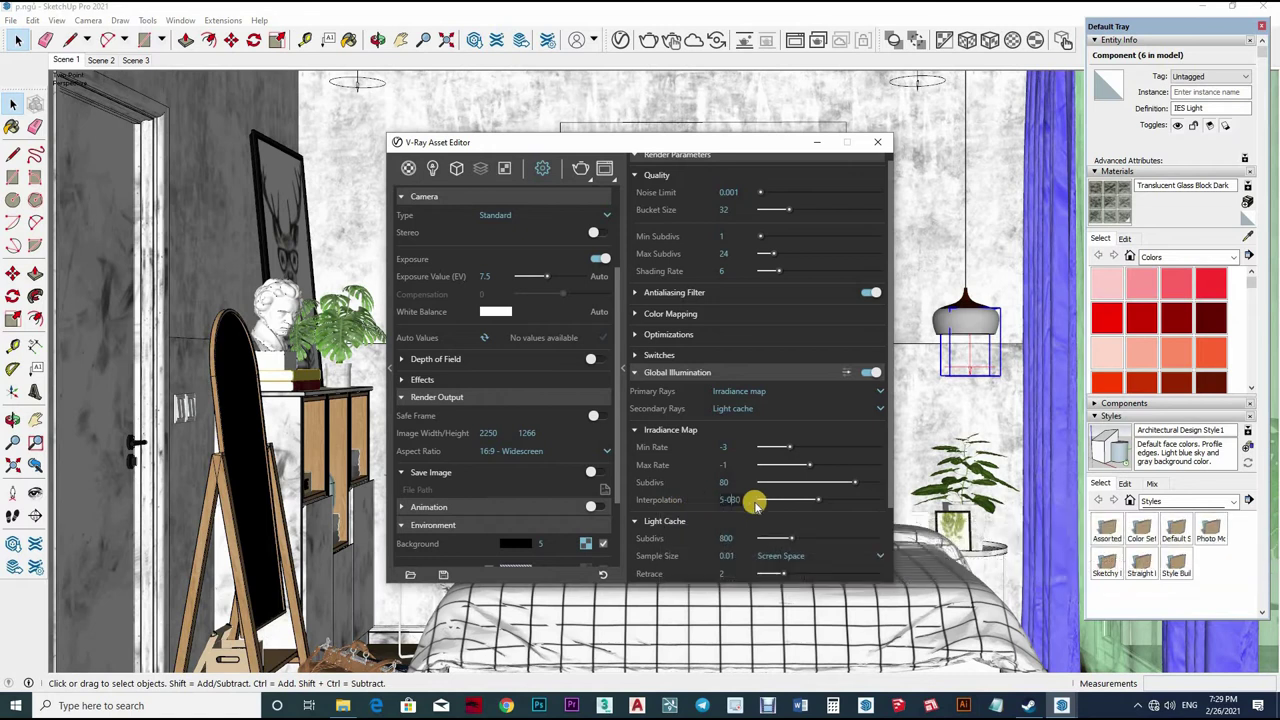
pyautogui.doubleClick(697, 503)
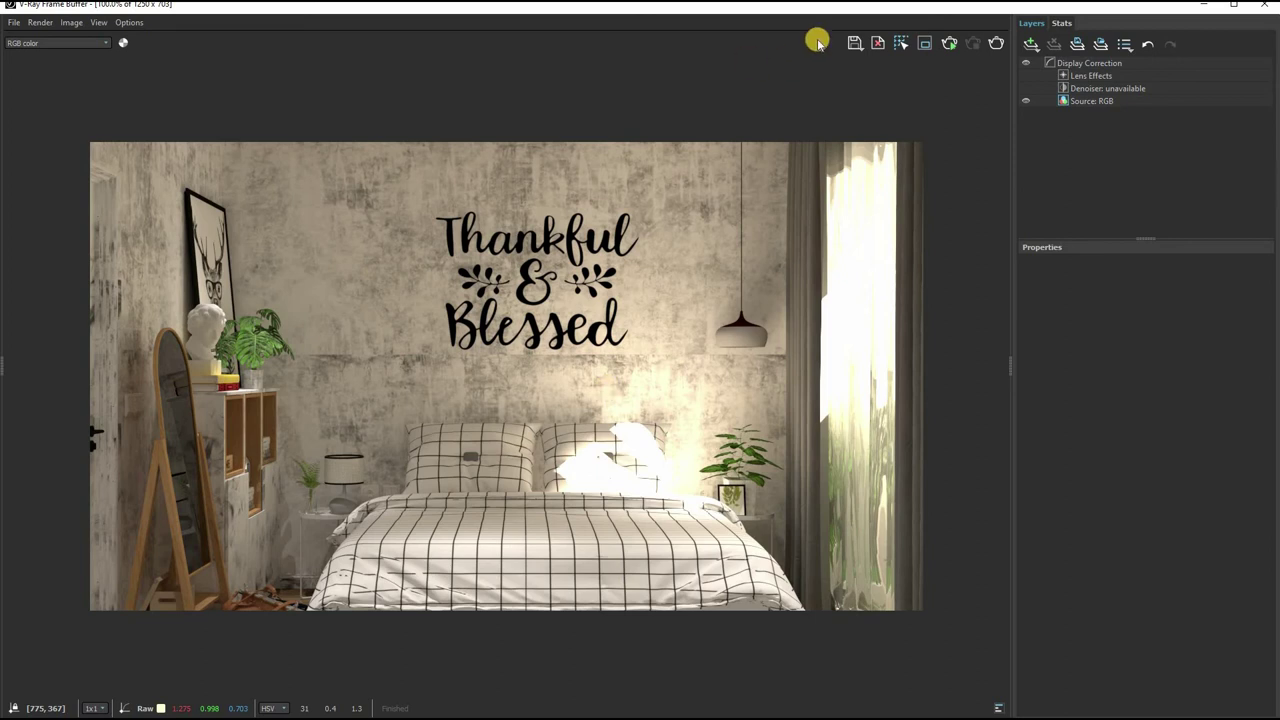
# In the save dialog, create a new 'pic' folder inside Desktop > V-RAY 5 > 12
pyautogui.click(855, 43)
pyautogui.click(618, 20)
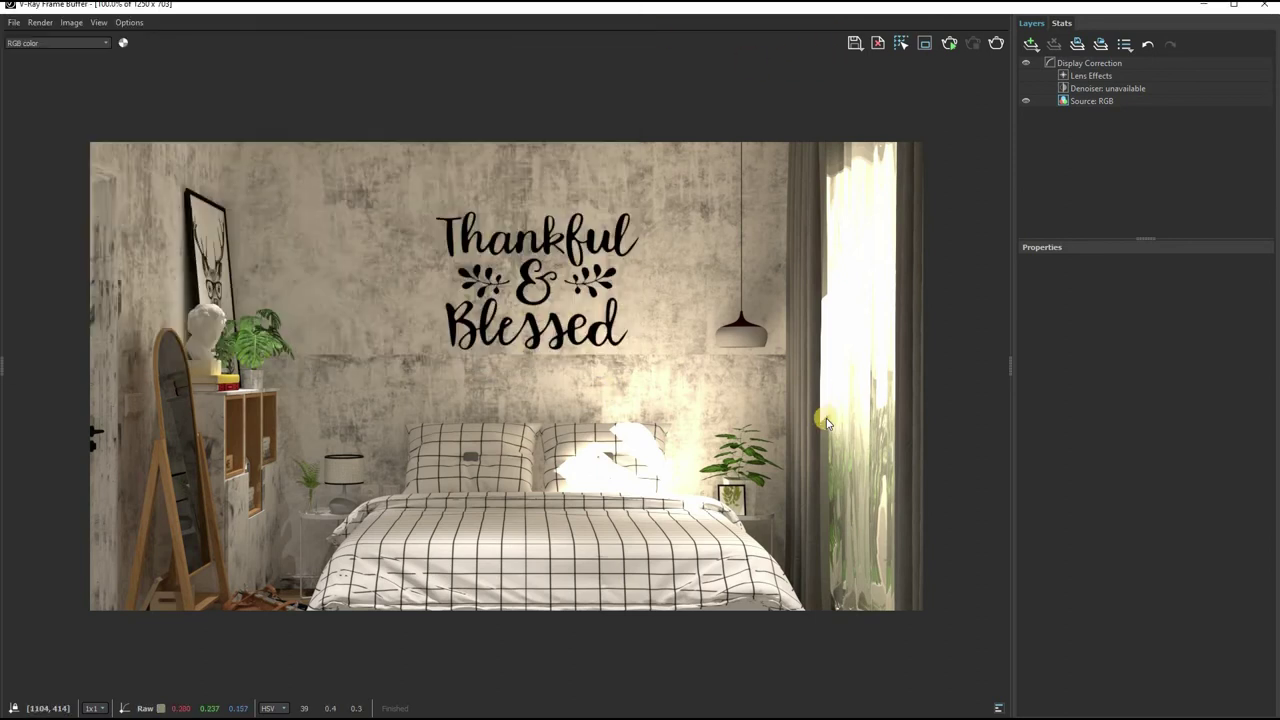
pyautogui.click(855, 45)
pyautogui.click(55, 165)
pyautogui.scroll(-5, 380, 215)
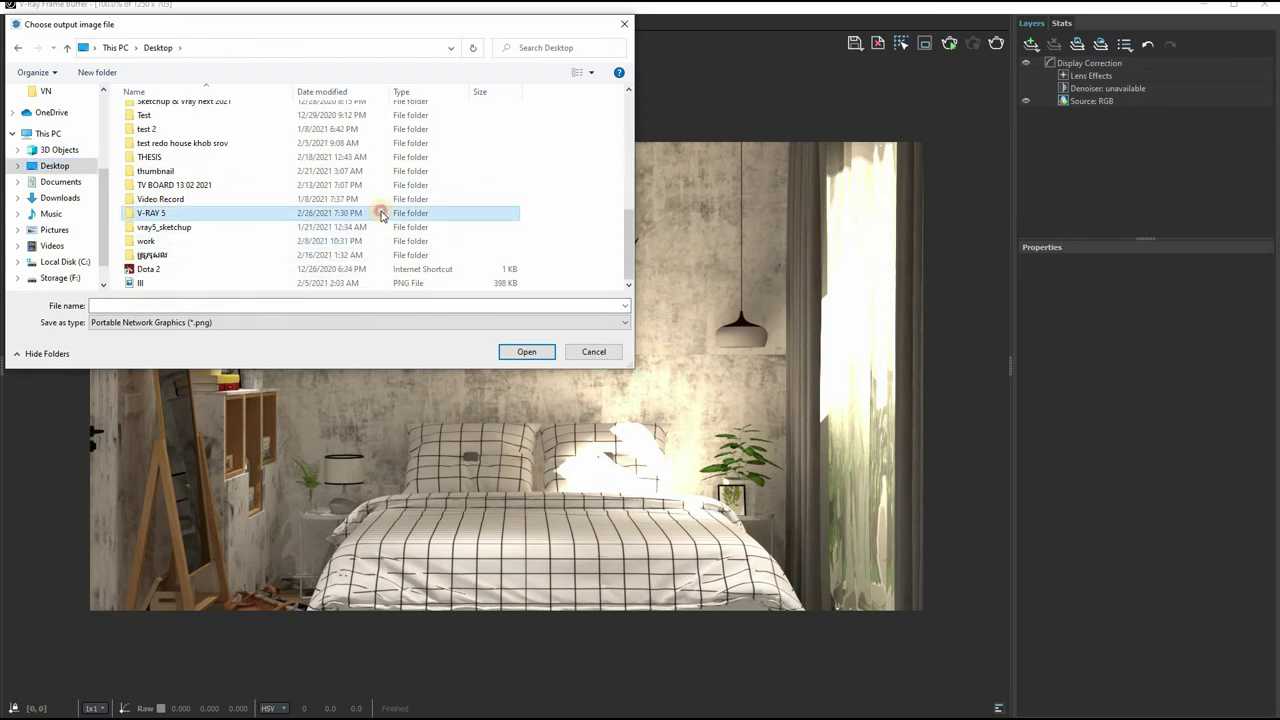
pyautogui.doubleClick(380, 215)
pyautogui.rightClick(297, 191)
pyautogui.click(470, 320)
pyautogui.write('pic')
# Open the pic folder, then add an Exposure correction layer to the render
pyautogui.doubleClick(190, 112)
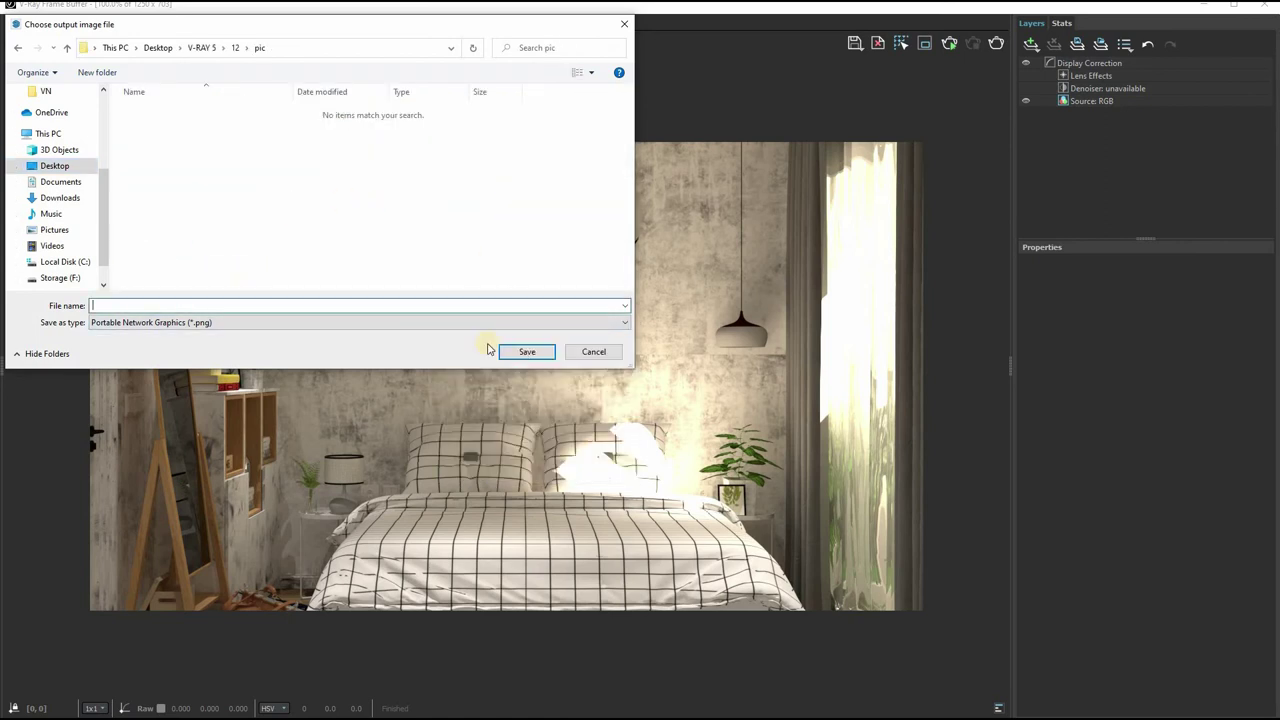
pyautogui.click(1031, 44)
pyautogui.click(1060, 106)
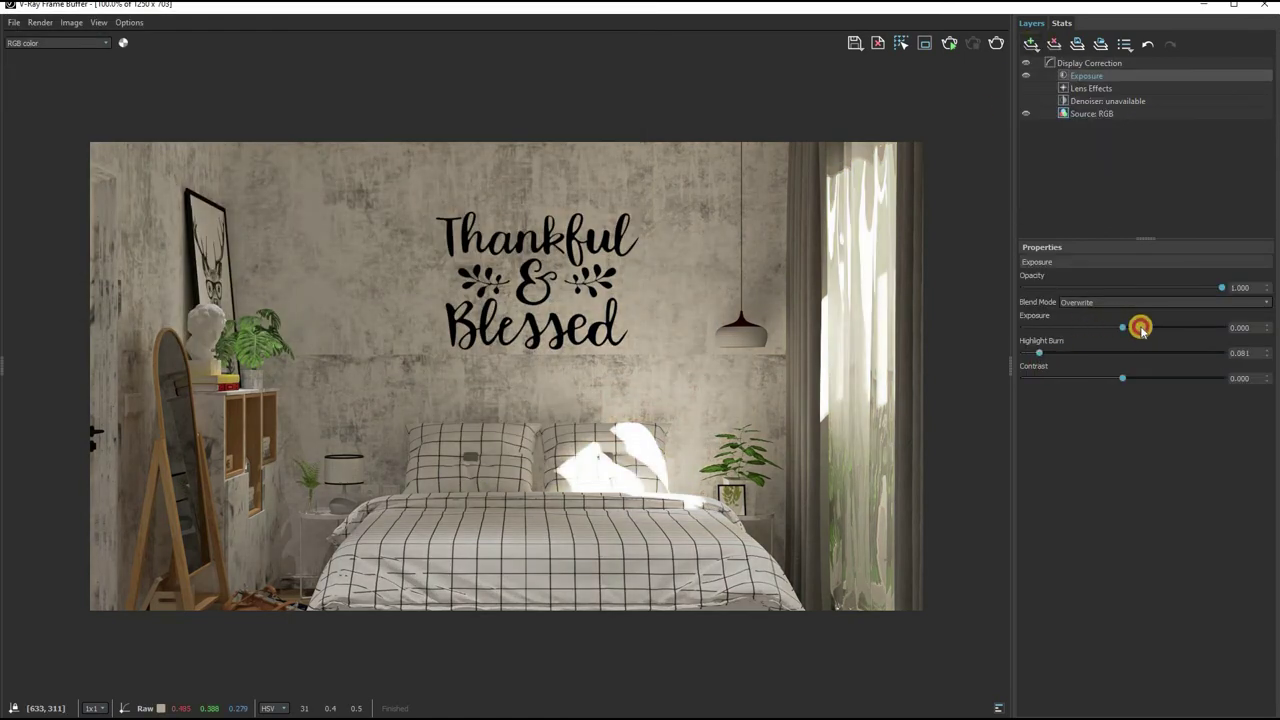
# Raise the render's exposure to 0.369 and contrast to 0.228, with highlight burn at 0.023
pyautogui.moveTo(1140, 330); pyautogui.dragTo(1130, 328)
pyautogui.moveTo(1122, 378); pyautogui.dragTo(1144, 378)
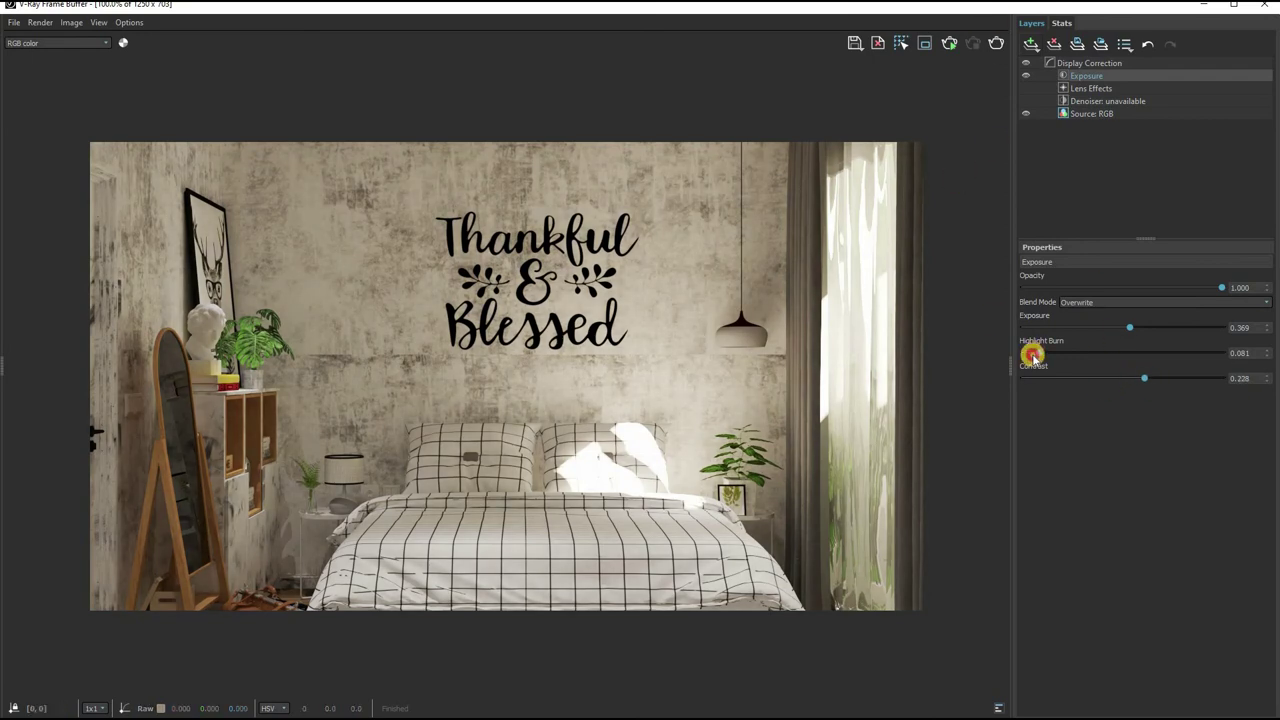
pyautogui.scroll(5, 603, 383)
pyautogui.scroll(-5, 603, 383)
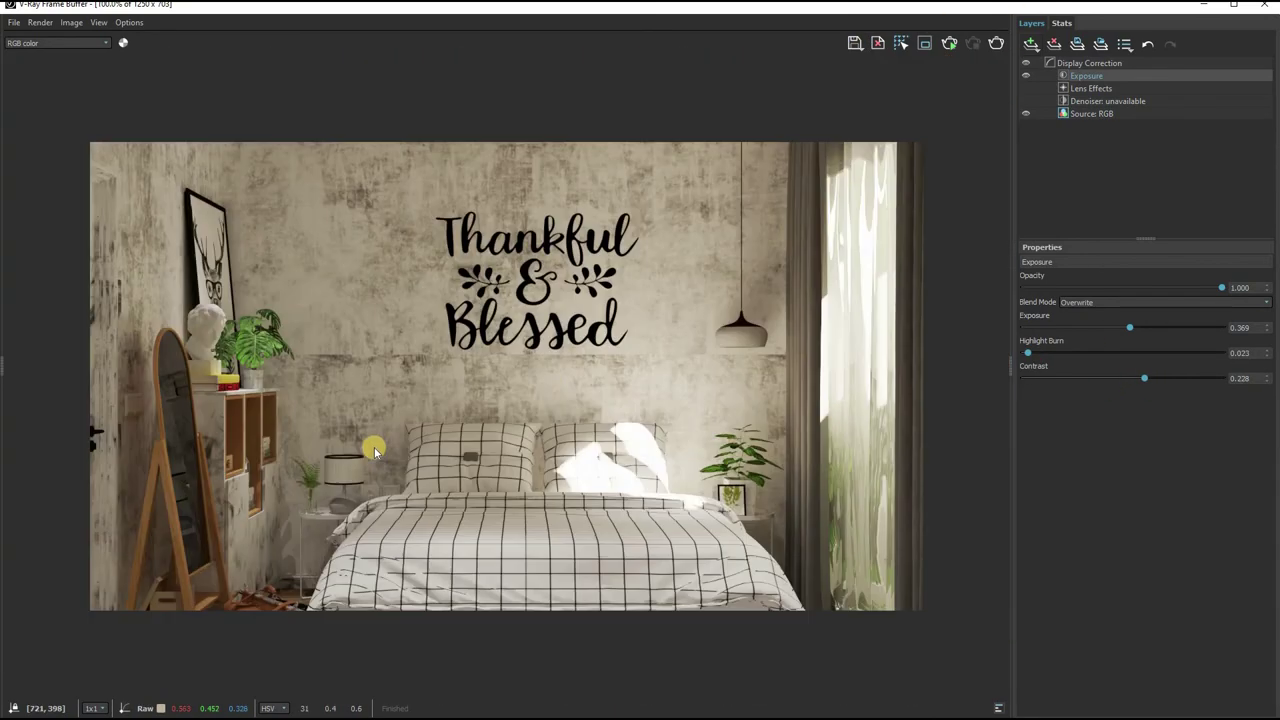
pyautogui.scroll(5, 403, 351)
pyautogui.scroll(-5, 714, 309)
pyautogui.click(855, 43)
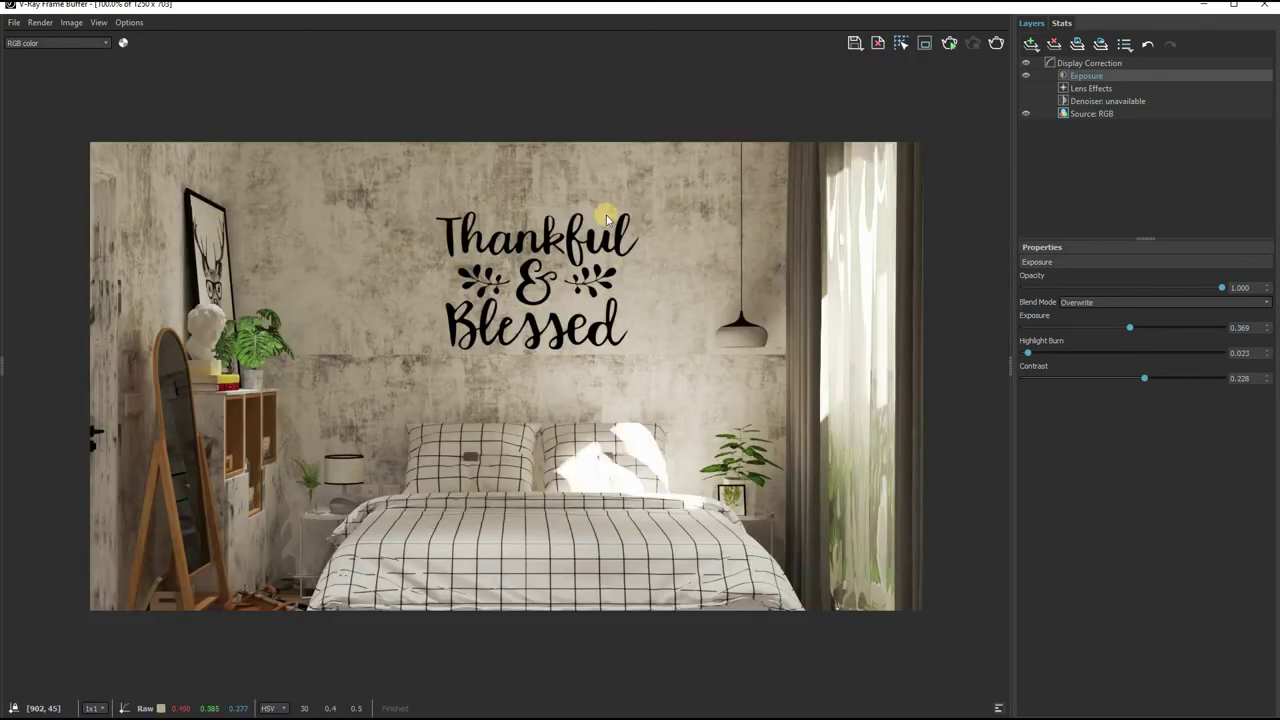
pyautogui.click(594, 351)
# Add a Curves correction layer and bend the master curve upward to brighten the midtones
pyautogui.click(1031, 43)
pyautogui.click(1063, 184)
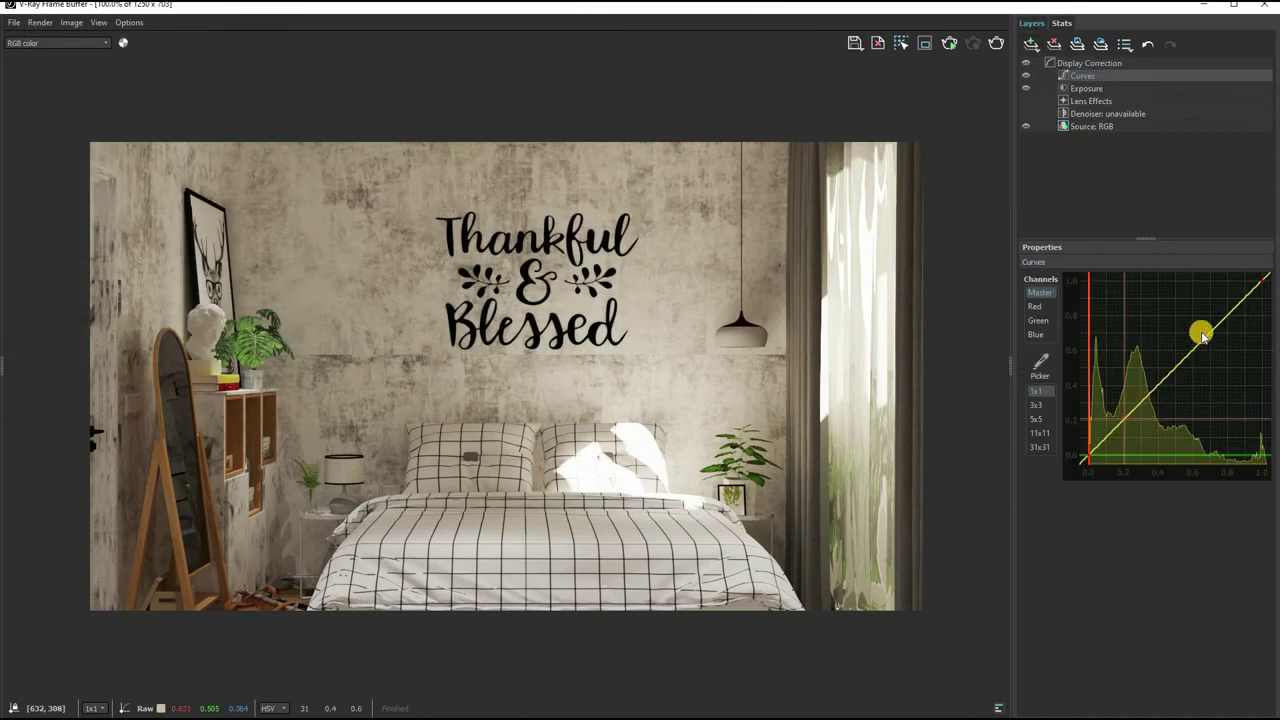
pyautogui.click(1205, 334)
pyautogui.moveTo(1123, 404); pyautogui.dragTo(1210, 330)
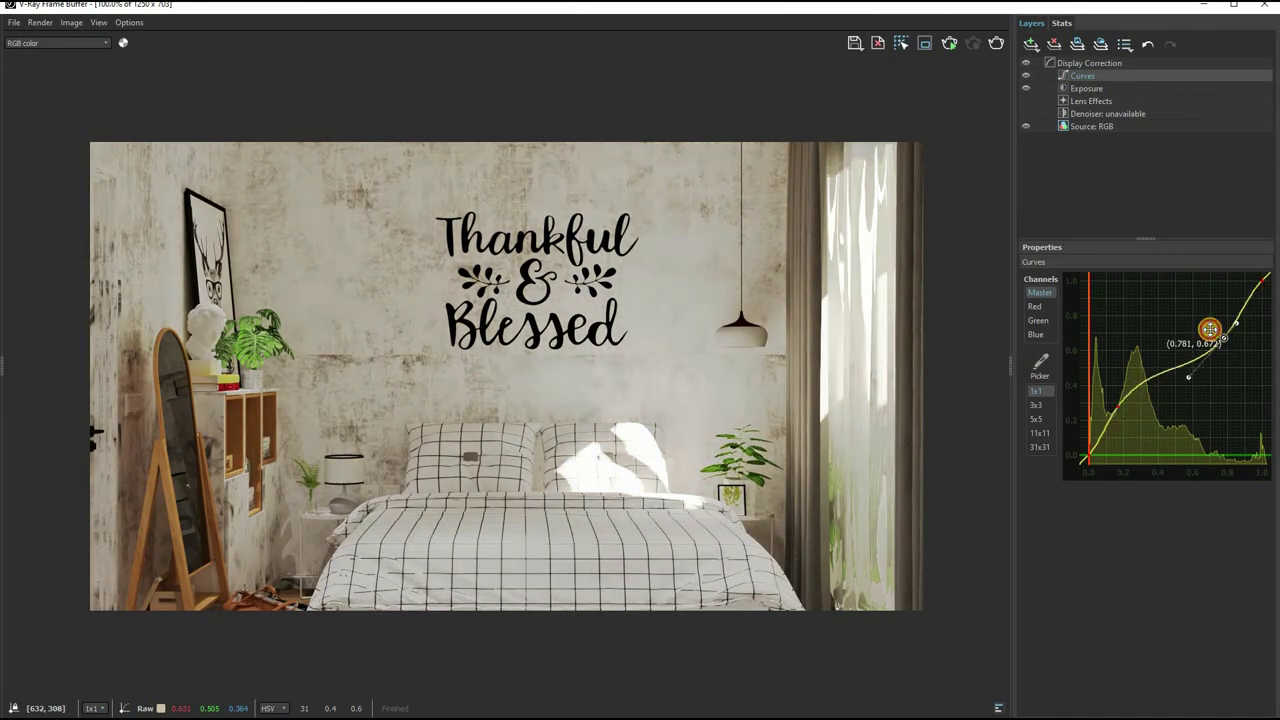
pyautogui.click(855, 43)
pyautogui.click(591, 351)
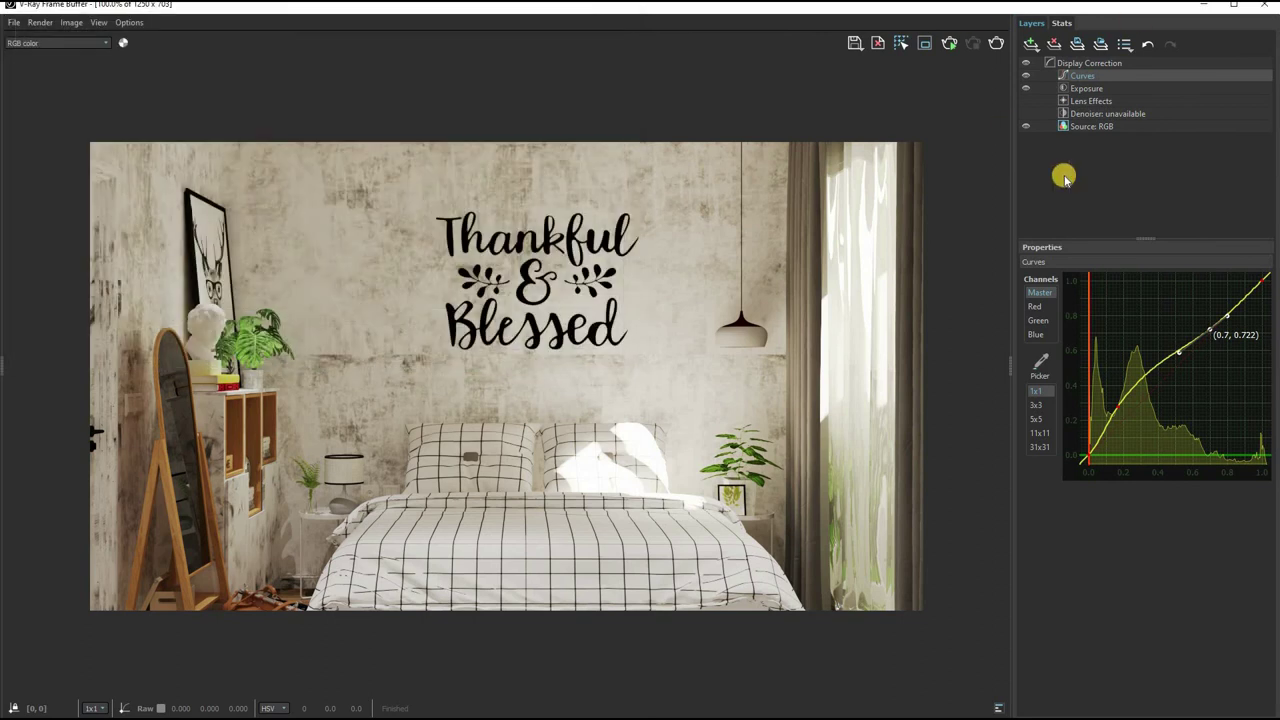